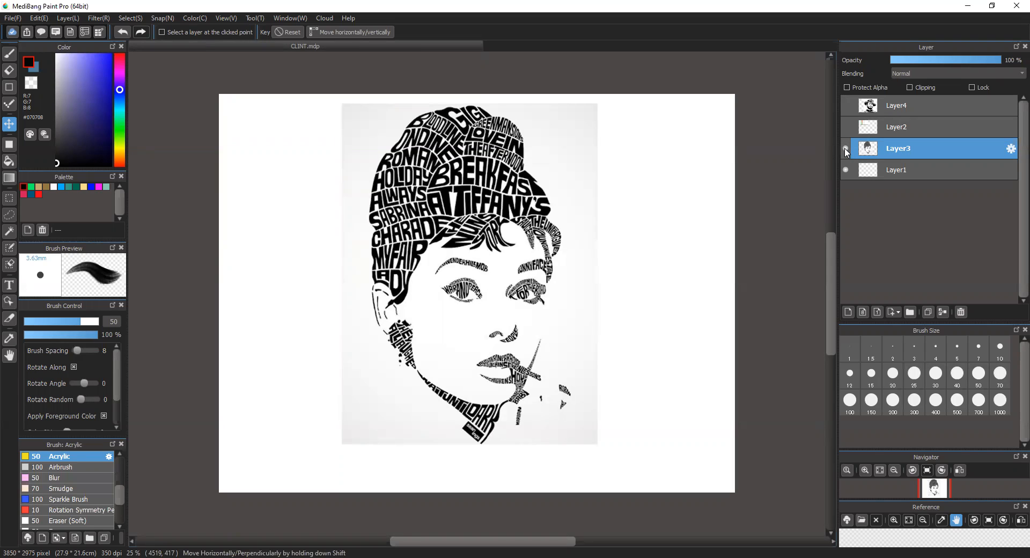
- Hide the reference portrait on Layer3 and show the cowboy portrait on Layer4 and the filmography screenshot on Layer2
left_click(845, 149)
left_click(846, 104)
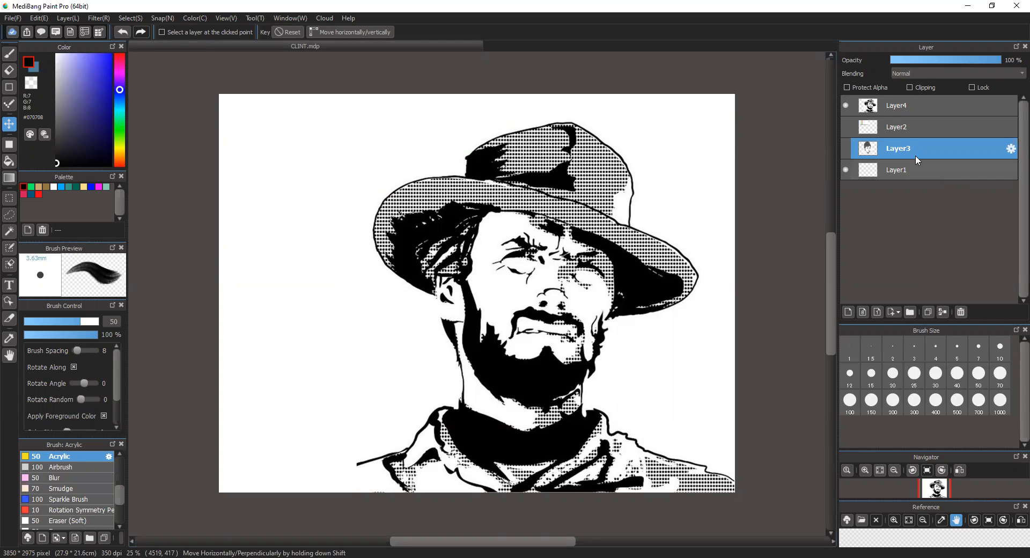
left_click(845, 127)
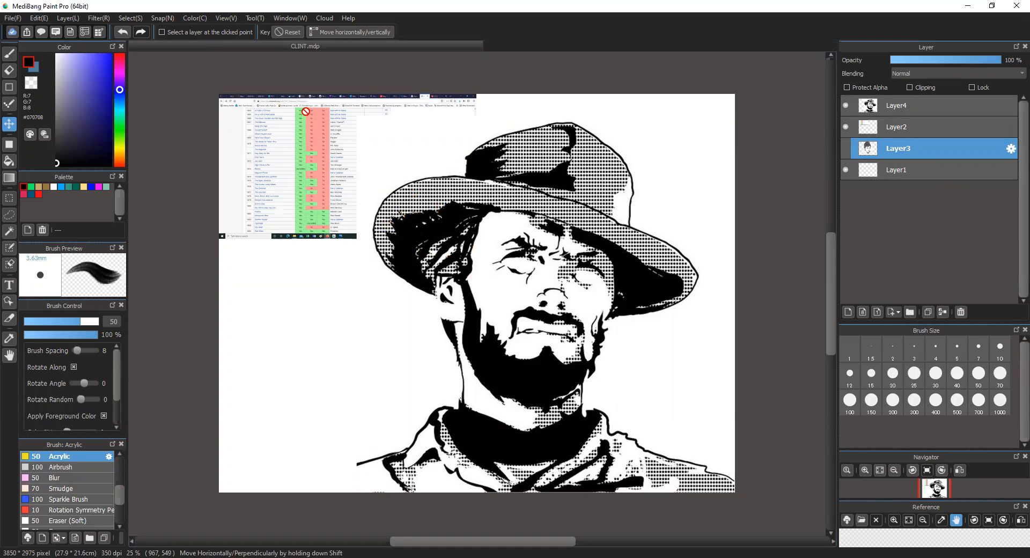
- Enlarge the filmography screenshot on Layer2 and position it so the film titles are readable beside the portrait
left_click(917, 133)
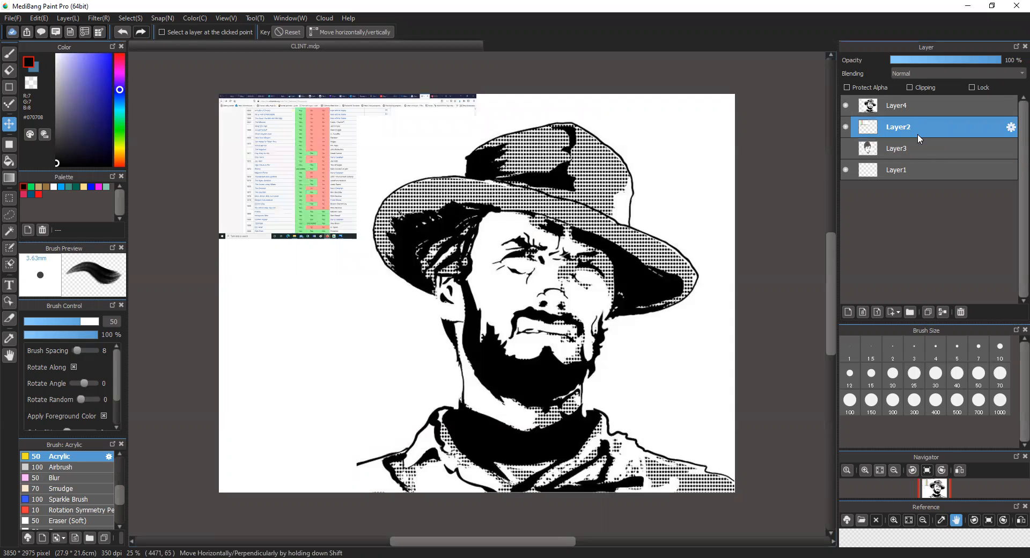
key("ctrl+t")
left_click_drag(475, 217, 616, 295)
left_click_drag(351, 195, 418, 279)
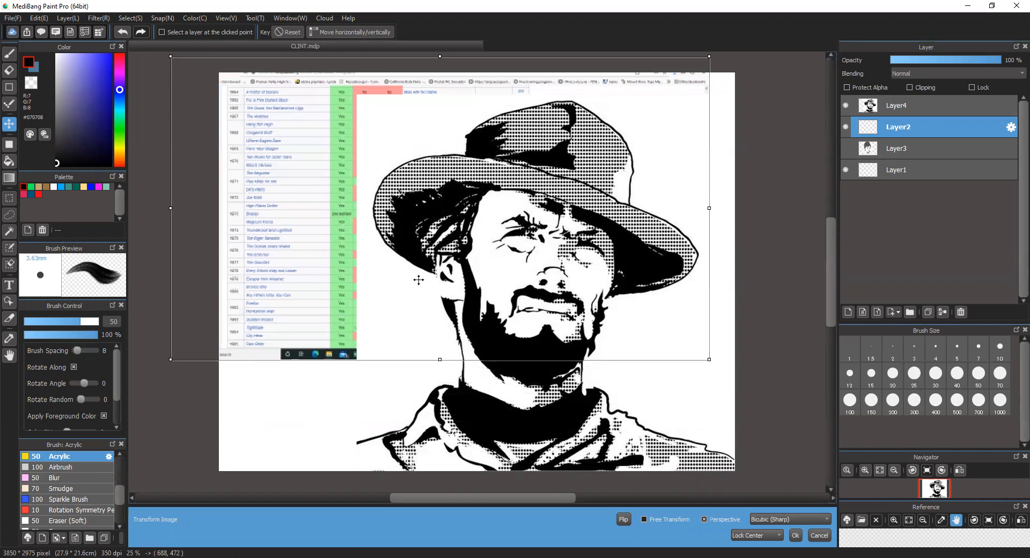
left_click_drag(708, 356, 725, 382)
left_click_drag(324, 242, 353, 272)
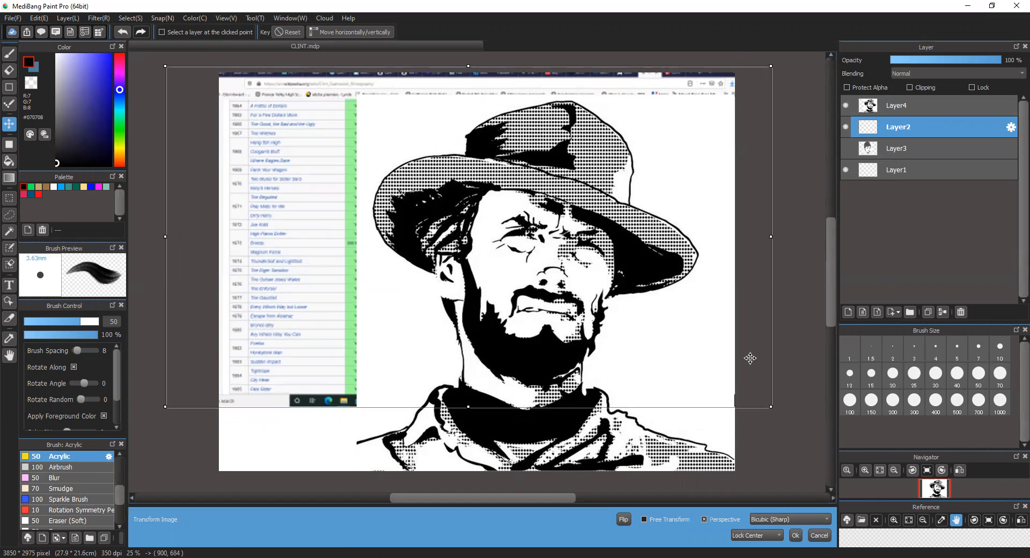
left_click_drag(771, 406, 807, 432)
left_click_drag(443, 241, 473, 259)
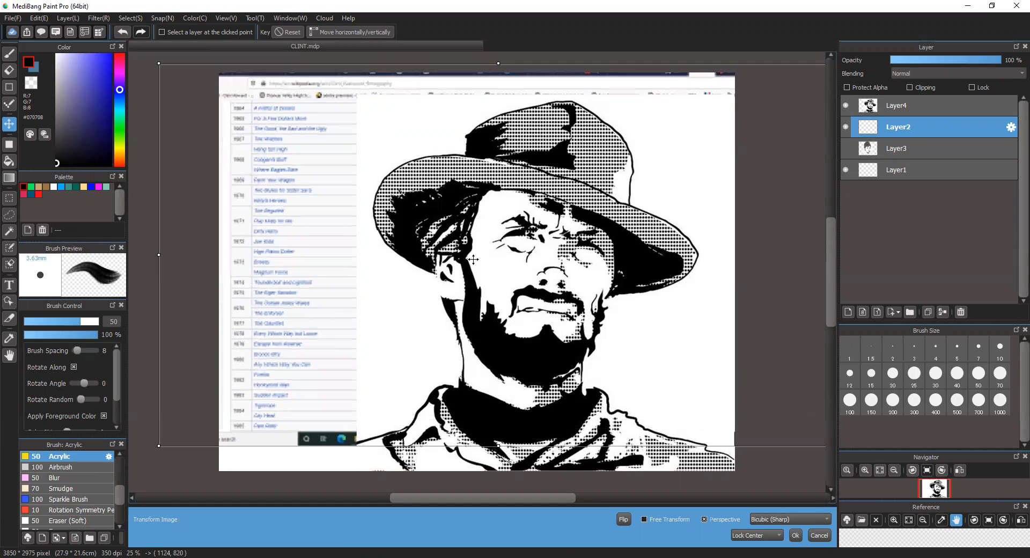
left_click(794, 536)
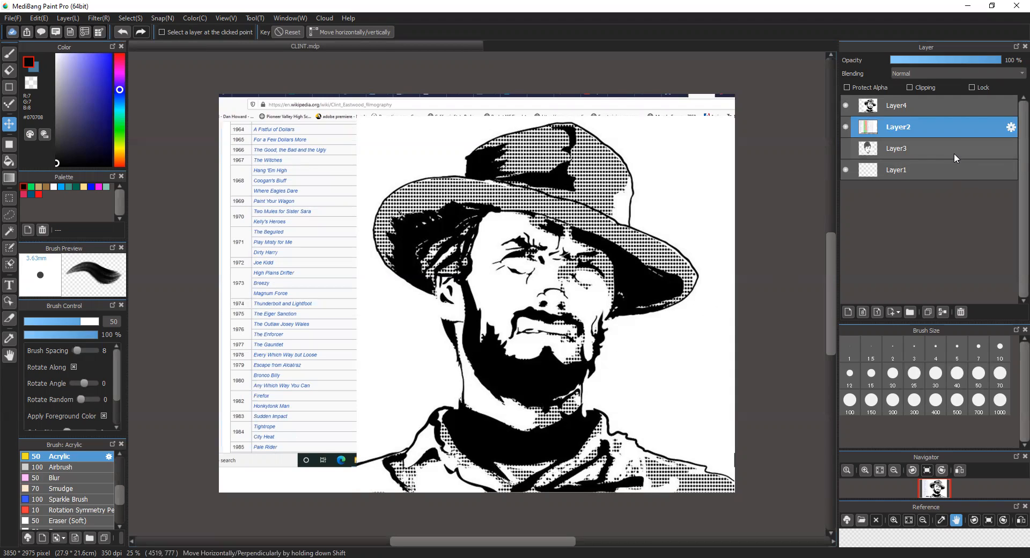
- Add a new layer above Layer4 and lower Layer4's opacity to 70%
left_click(933, 108)
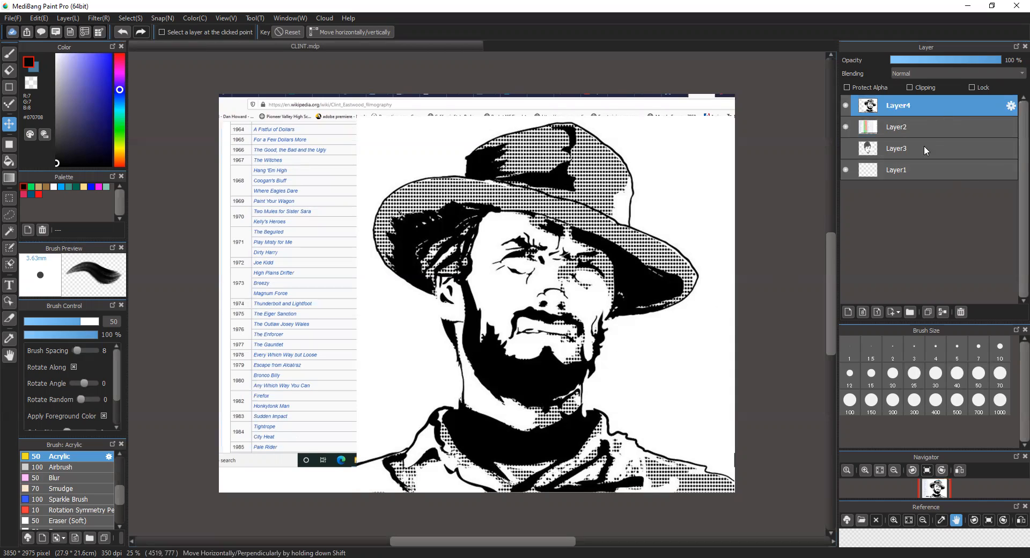
left_click(848, 312)
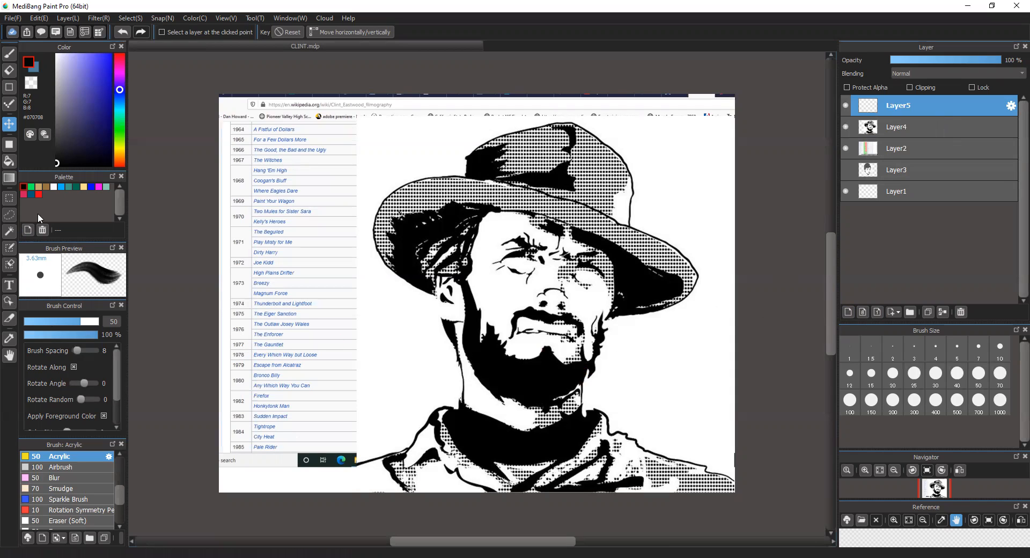
left_click(12, 288)
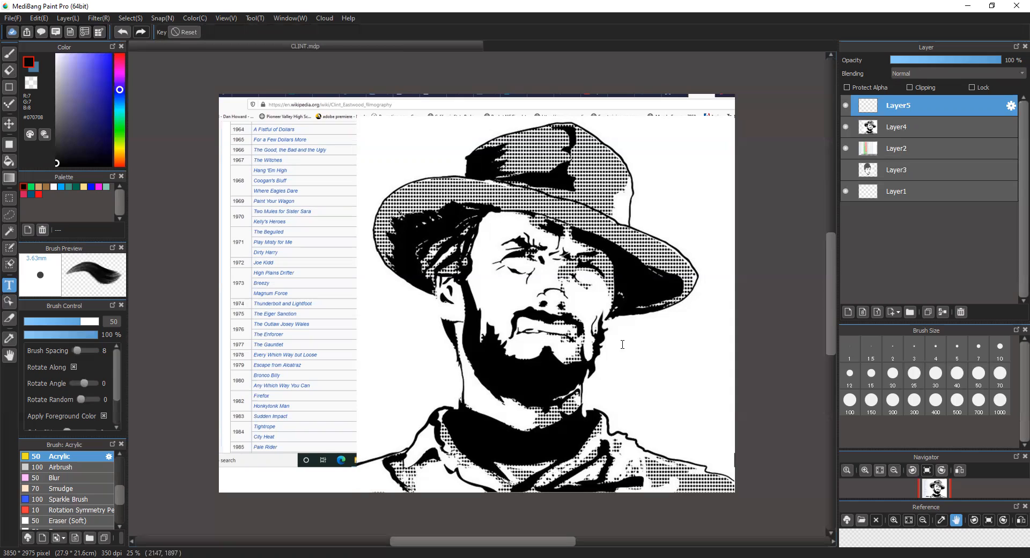
left_click(938, 129)
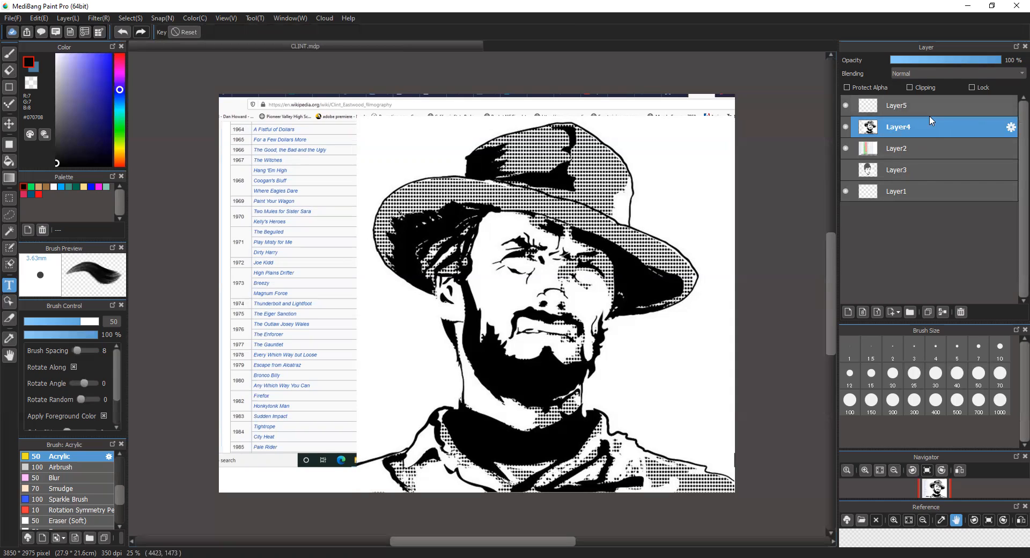
left_click(967, 60)
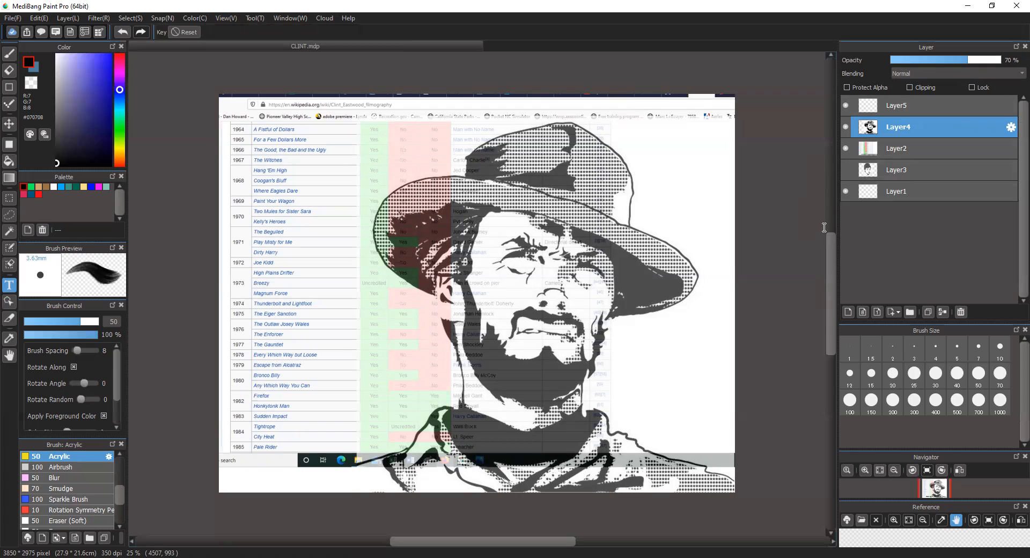
- With Layer4 hidden, delete the part of Layer2's filmography screenshot to the right of the film titles, and clear the selection
left_click(931, 147)
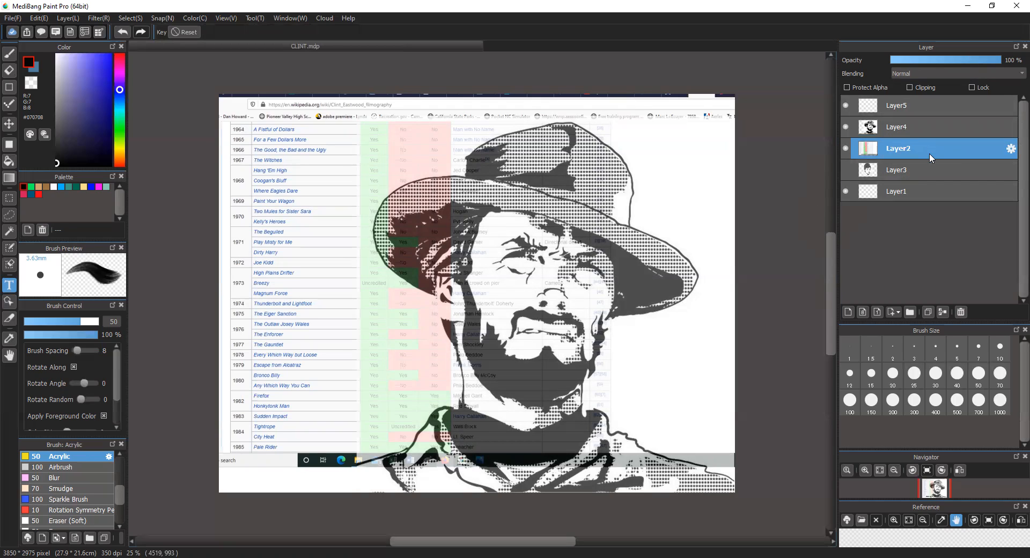
left_click(845, 127)
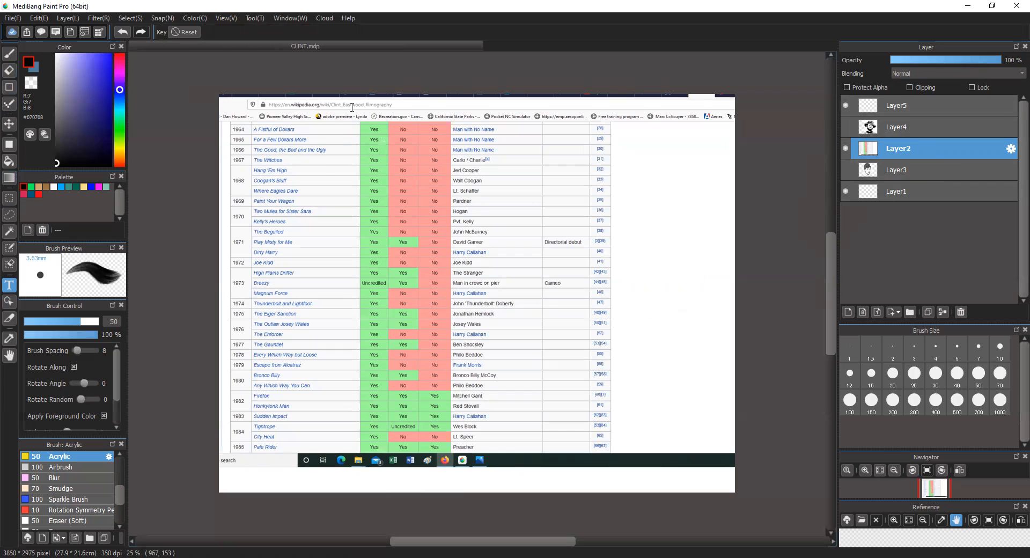
left_click(10, 199)
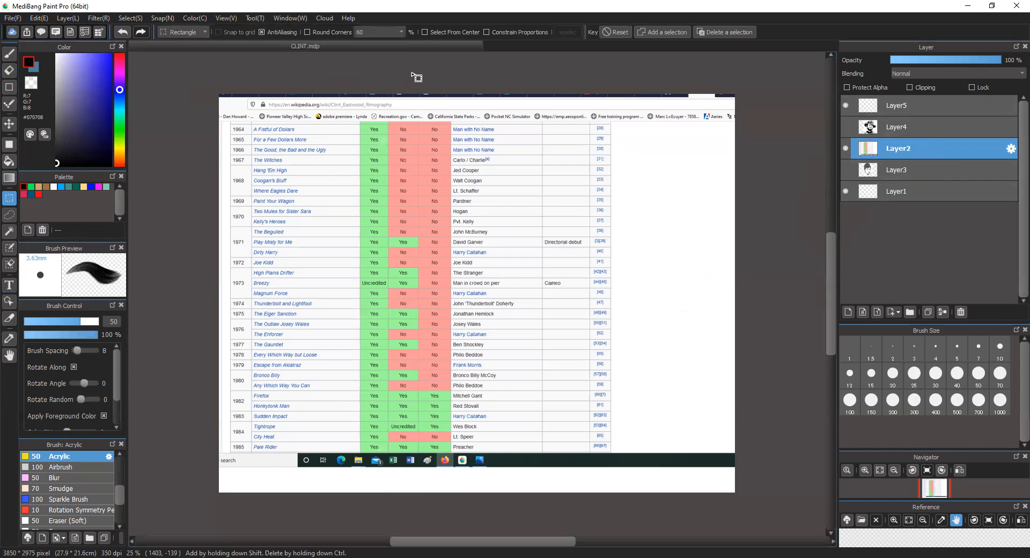
left_click_drag(334, 78, 786, 511)
key("Delete")
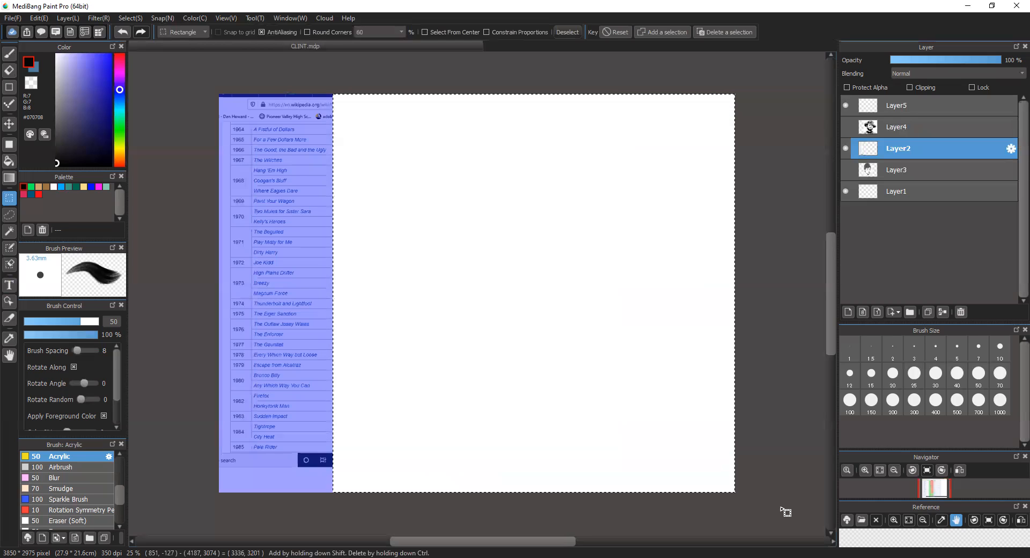
key("ctrl+d")
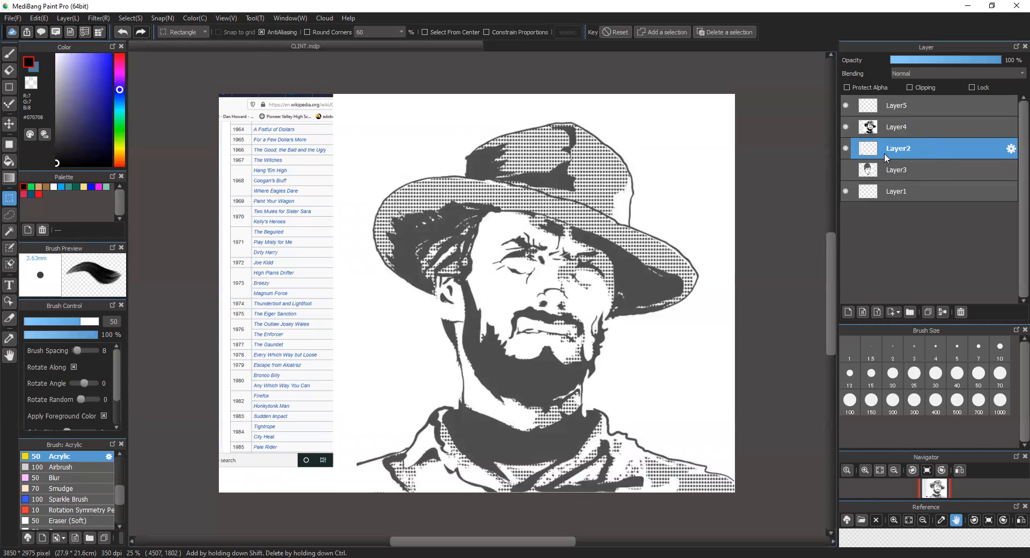
- Lower the opacity of the portrait on Layer4 to 53% and start a text on Layer5 above the hat
left_click(906, 128)
scroll(954, 69, "down", 5)
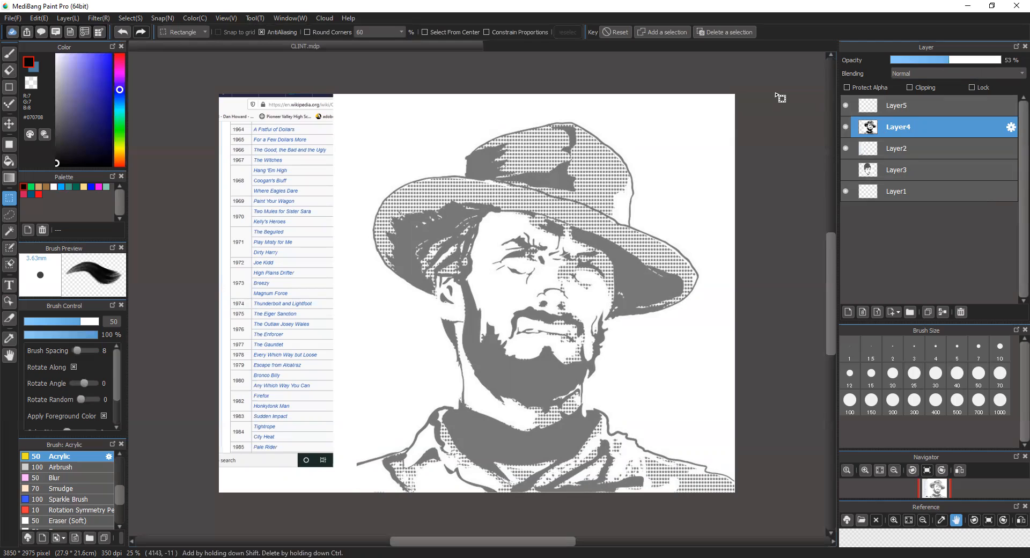
left_click(909, 110)
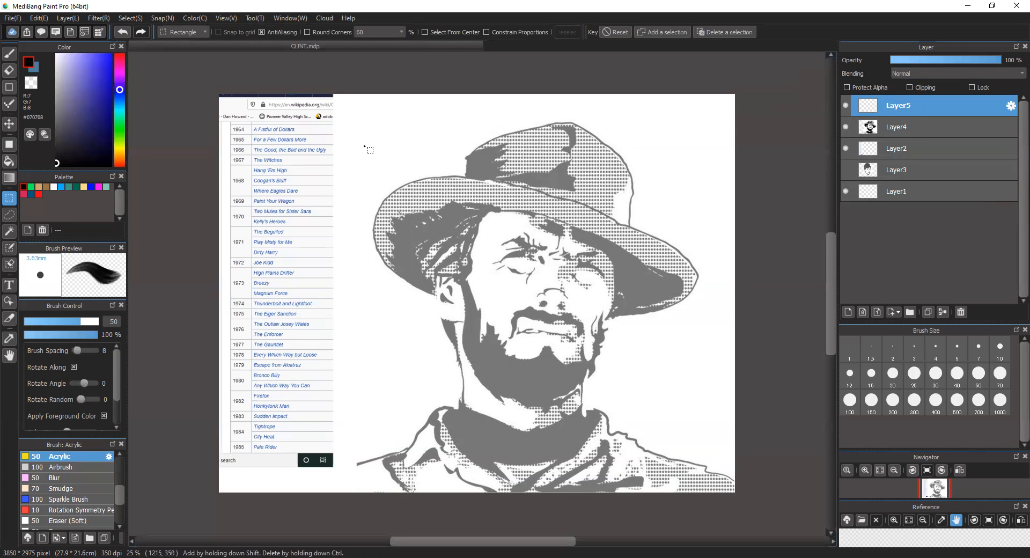
left_click(10, 286)
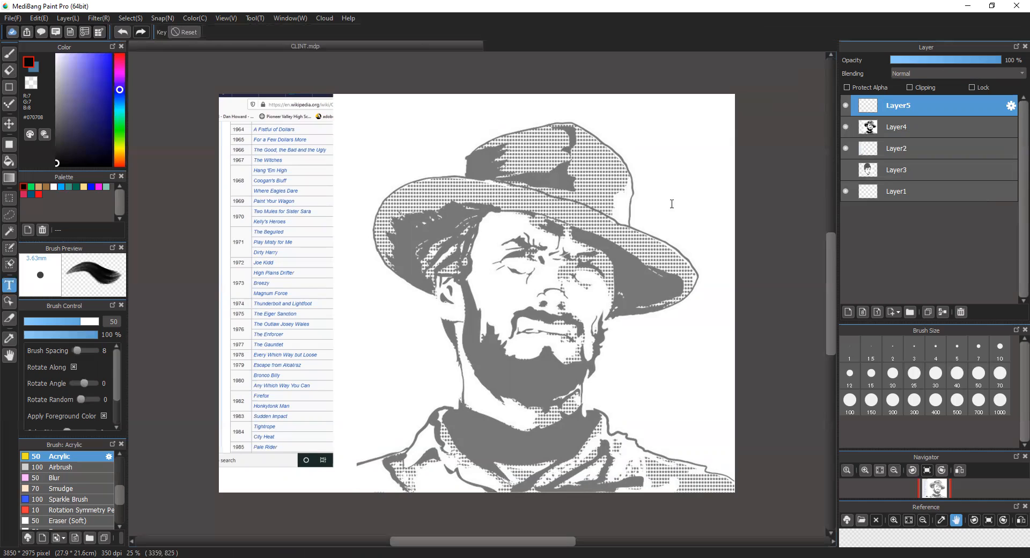
left_click(409, 120)
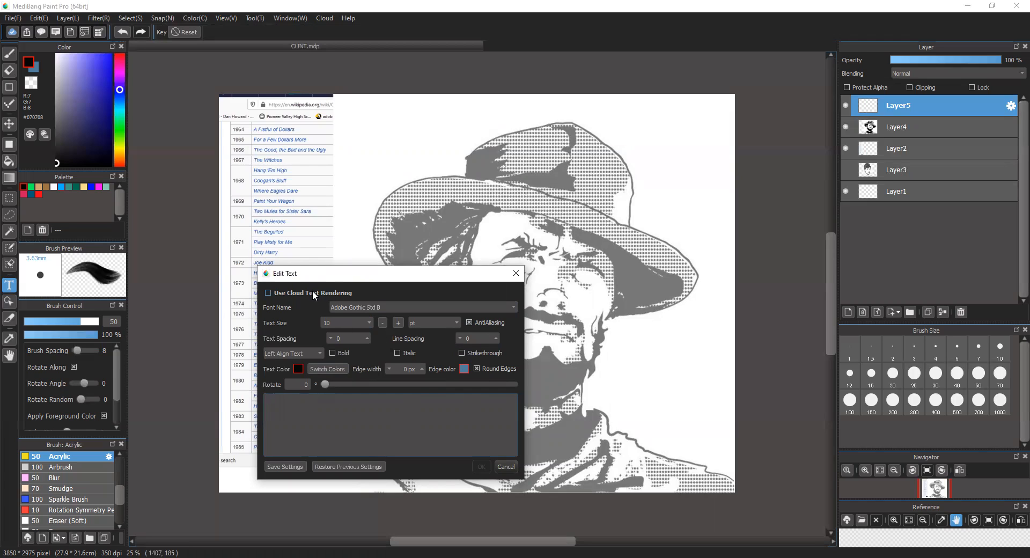
left_click(268, 293)
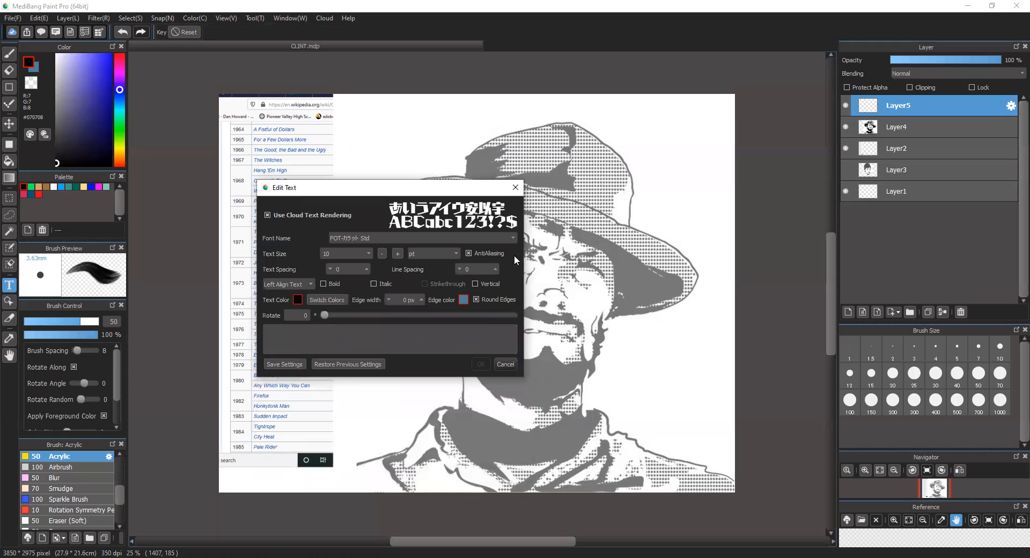
left_click(509, 237)
scroll(512, 284, "down", 3)
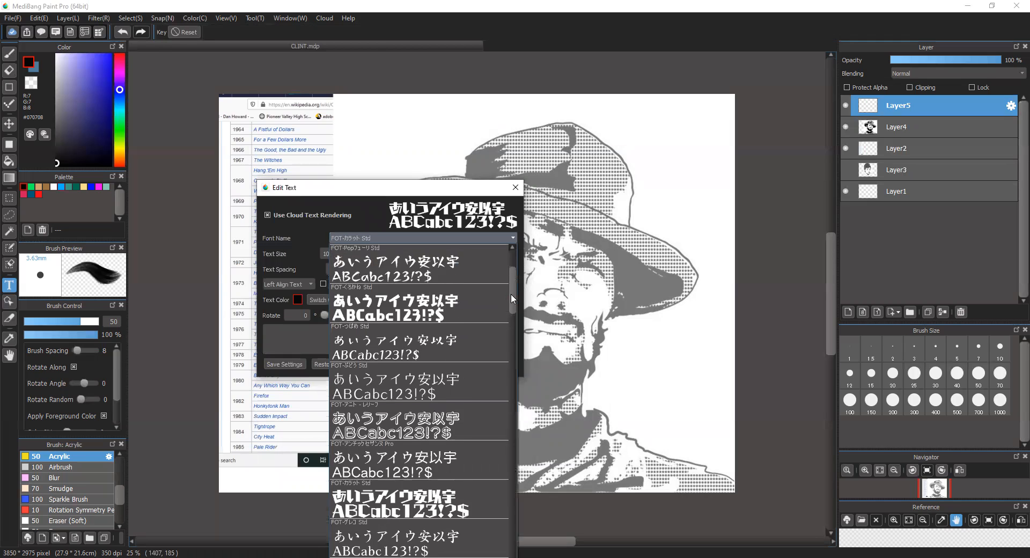
left_click_drag(499, 344, 526, 242)
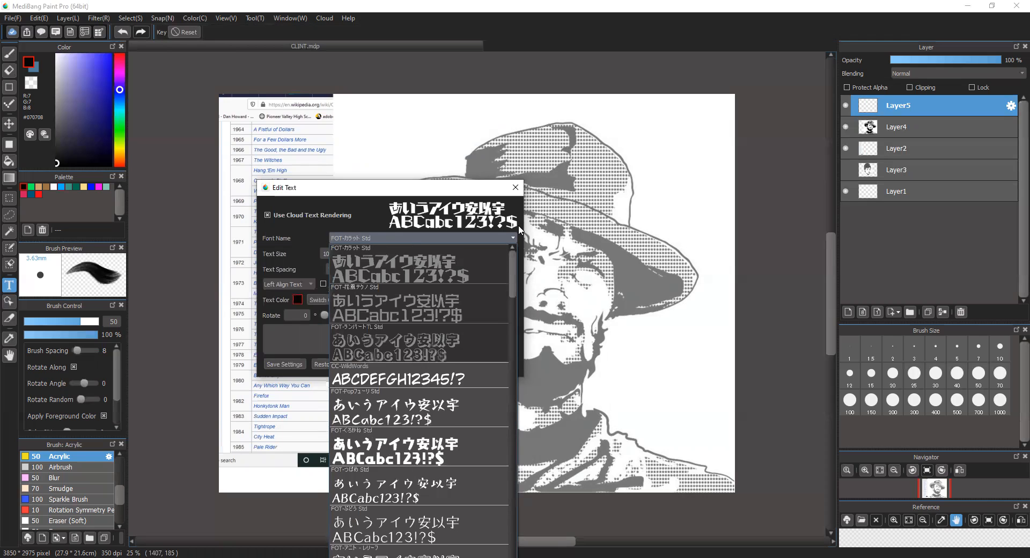
left_click(513, 241)
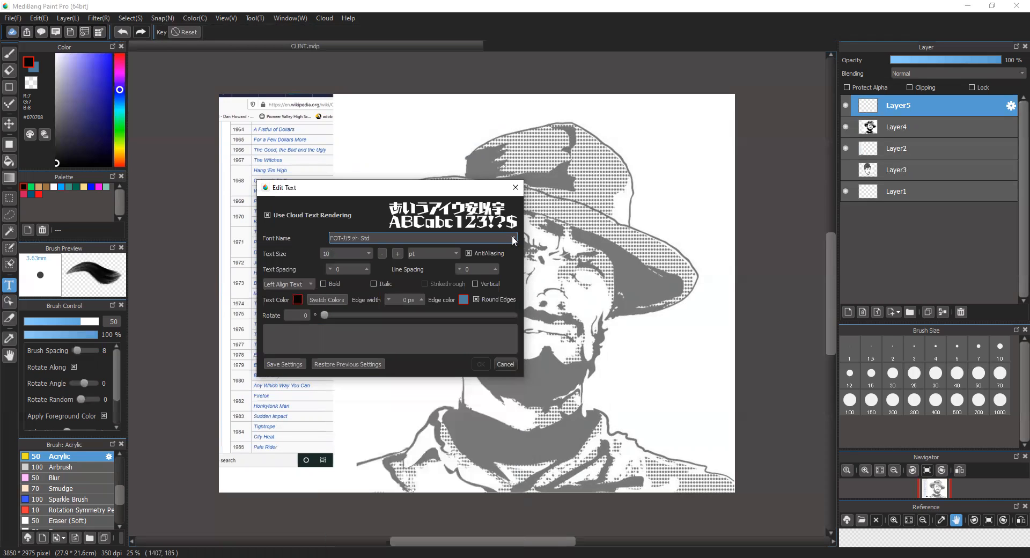
left_click(267, 215)
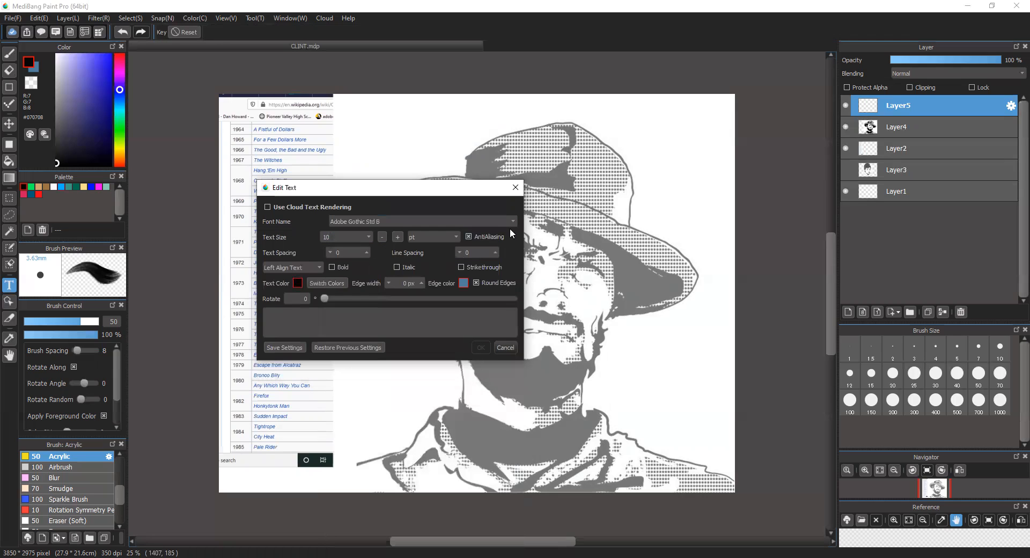
- Choose the Western Normal font and enter the film title "A FISTFUL OF DOLLARS"
left_click(512, 224)
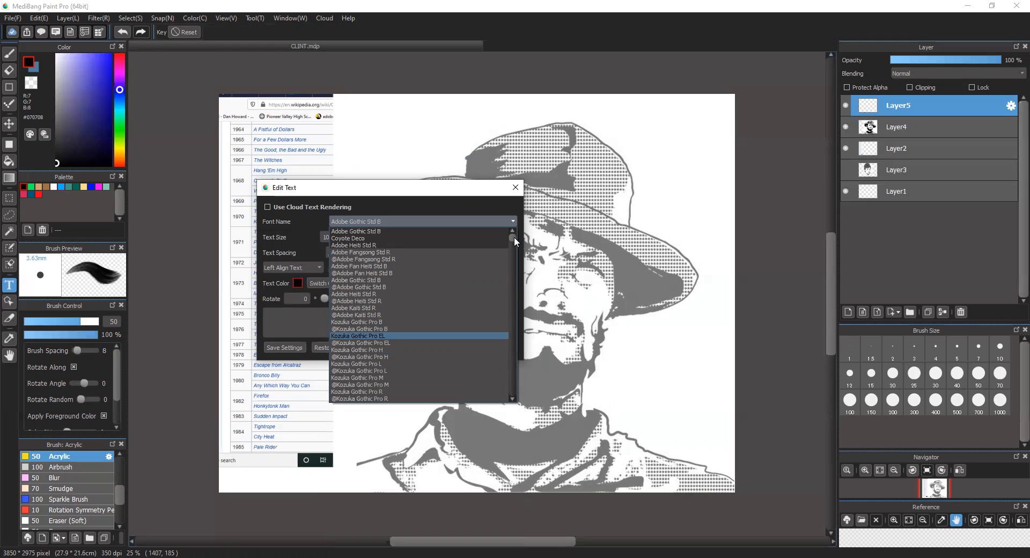
left_click_drag(514, 236, 512, 410)
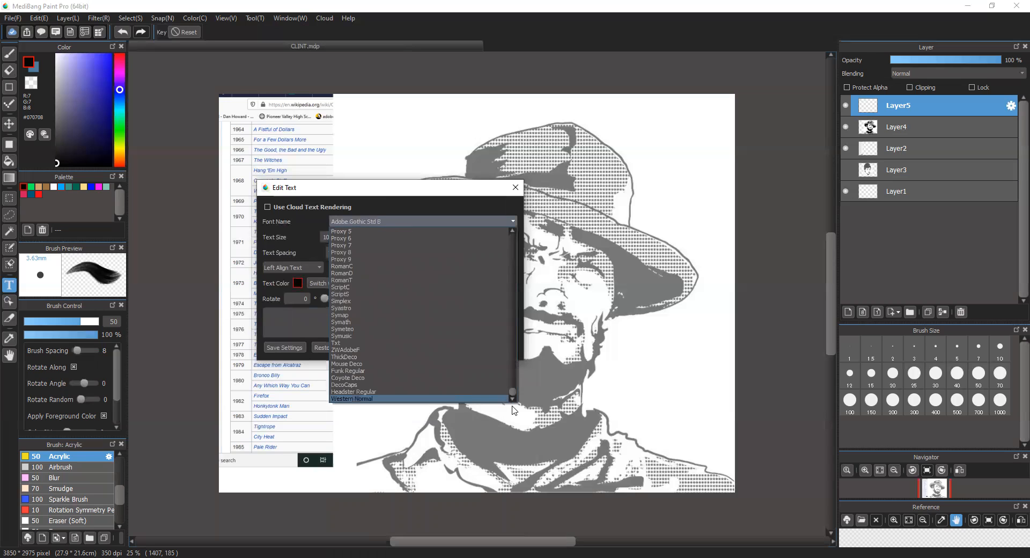
left_click(371, 397)
left_click(329, 317)
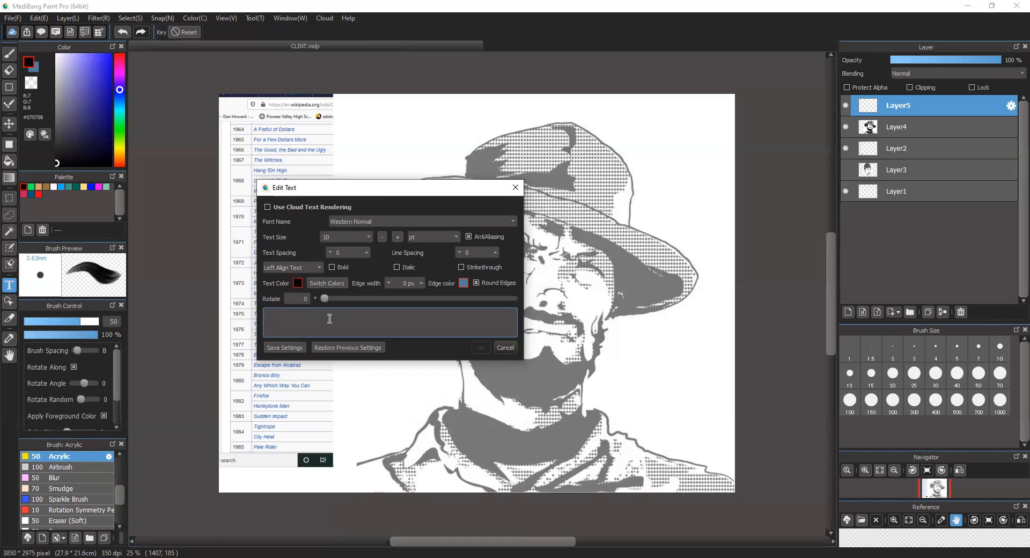
type("A FISTFUL OF DOLLARS")
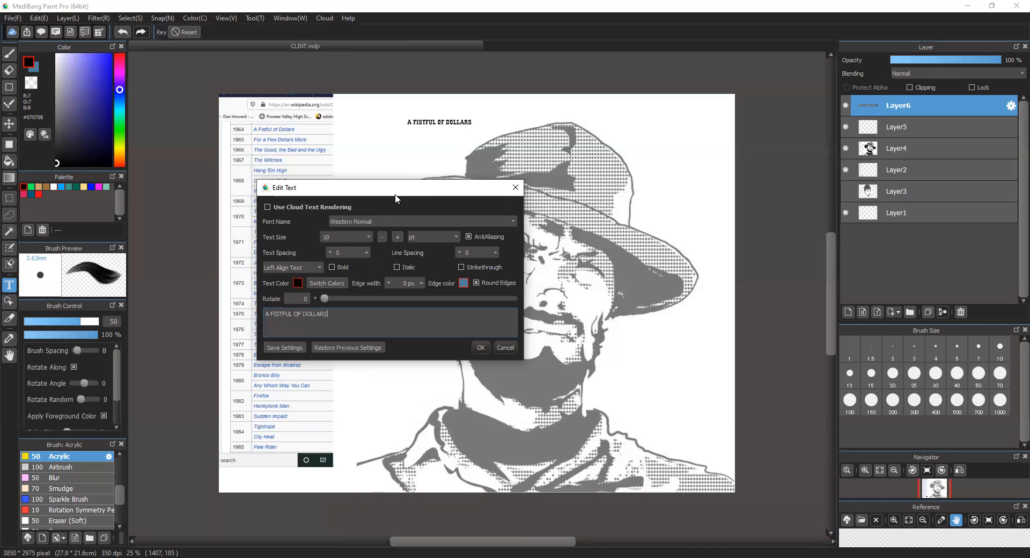
- Compare the film title at 36 and 48 pt over the hat and set its size to 36 pt
left_click(369, 236)
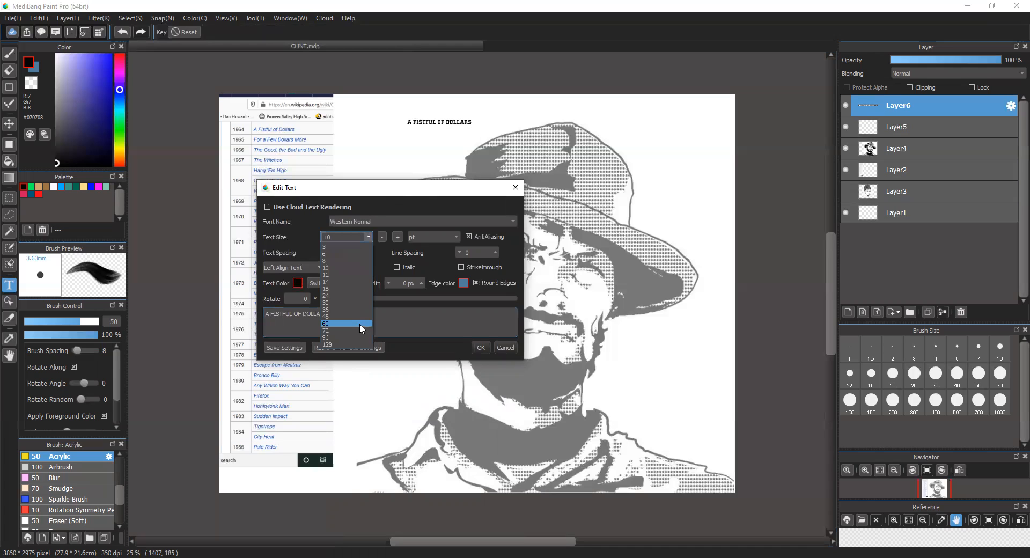
left_click(354, 308)
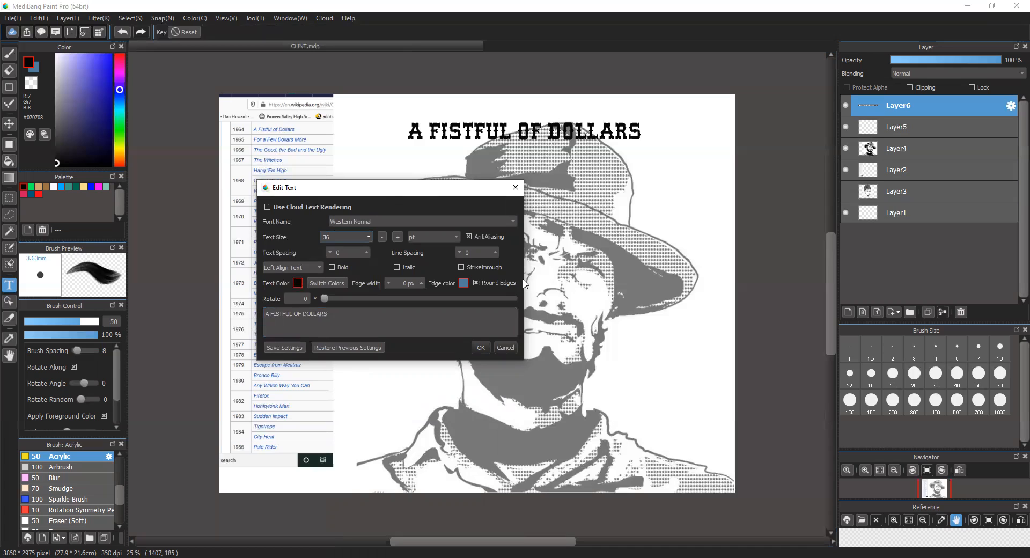
left_click(369, 240)
left_click(357, 314)
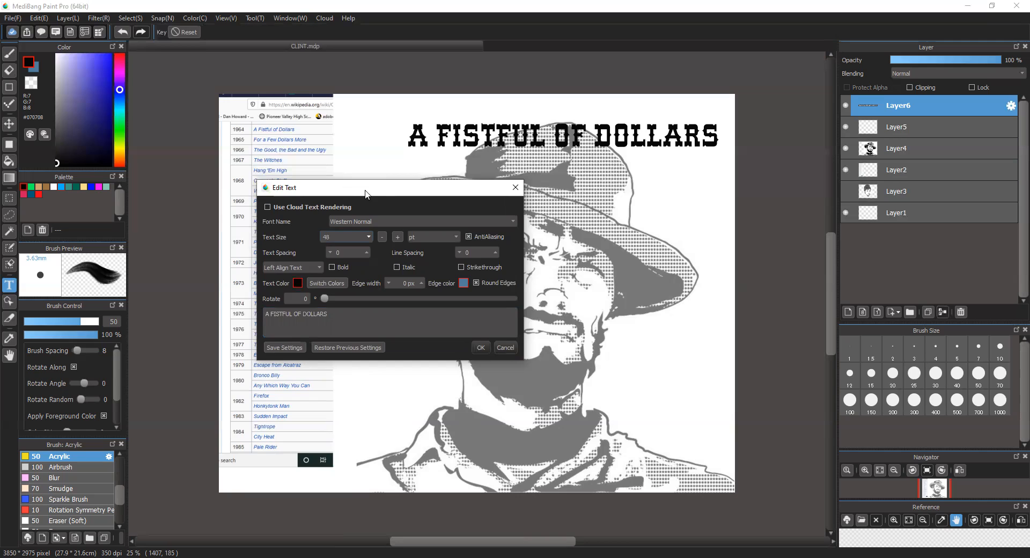
left_click_drag(366, 192, 175, 248)
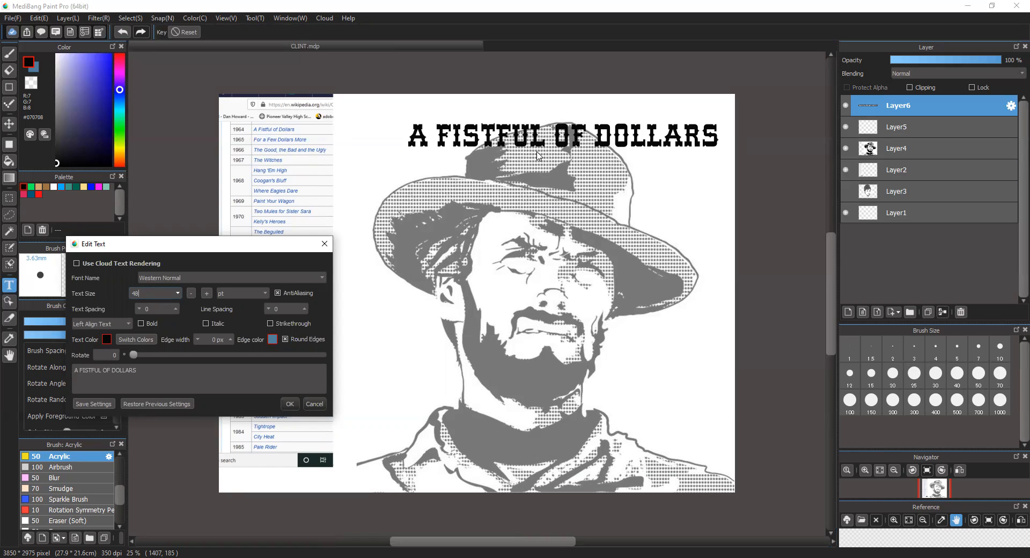
left_click(178, 294)
left_click(164, 359)
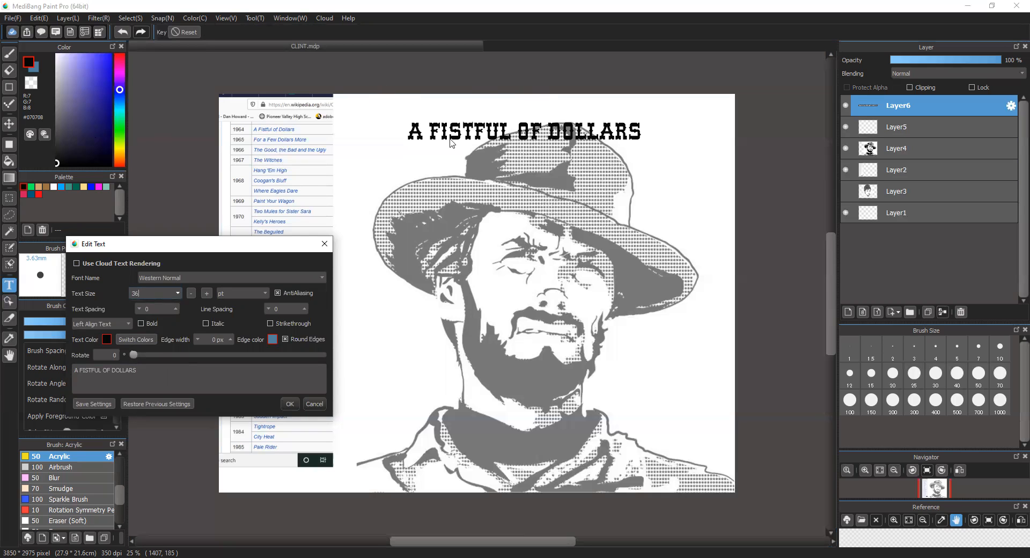
- Apply the film title text and position it across the top of the hat's crown
left_click(289, 405)
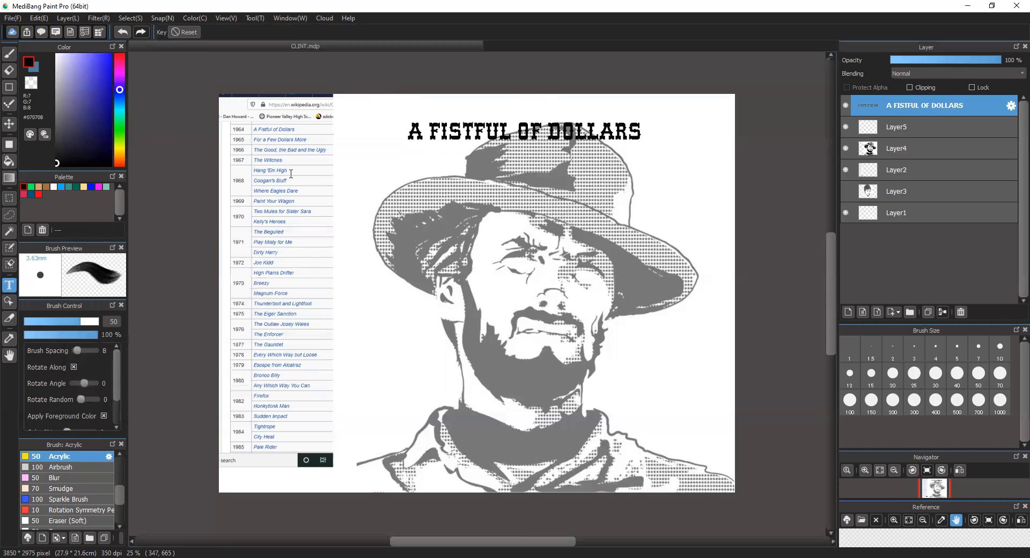
left_click_drag(477, 129, 519, 130)
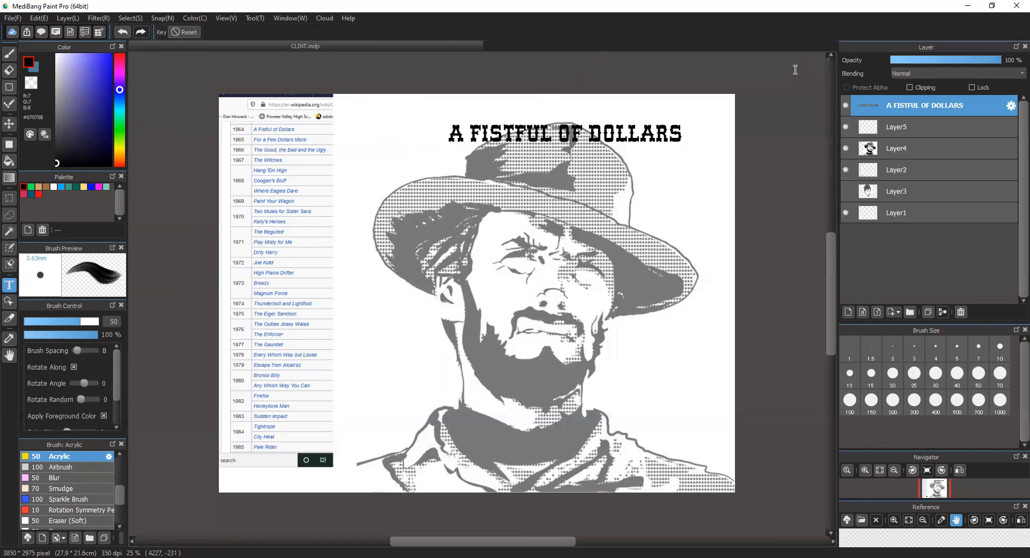
left_click_drag(654, 135, 635, 142)
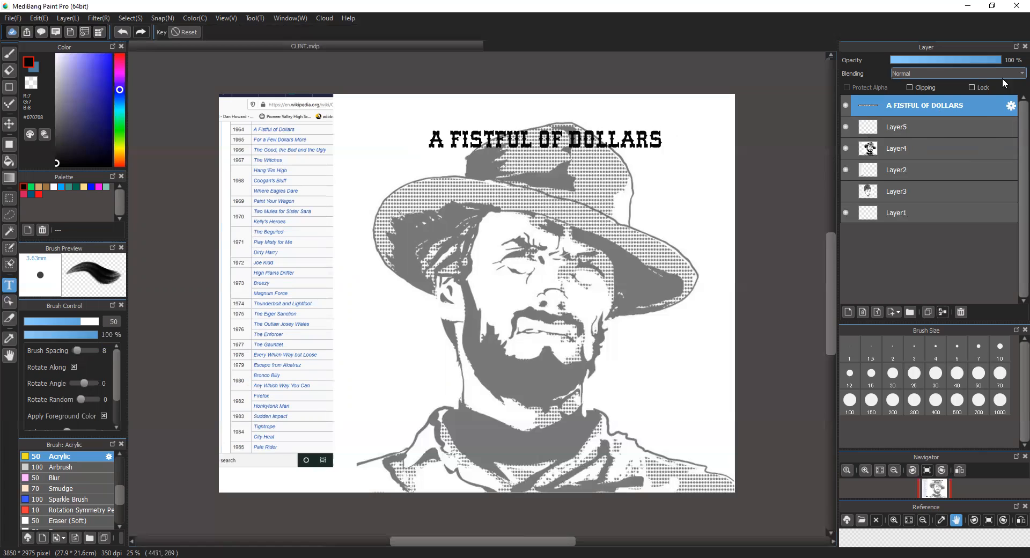
- Reopen the "A FISTFUL OF DOLLARS" text layer's settings to examine which options can be edited
left_click(1010, 107)
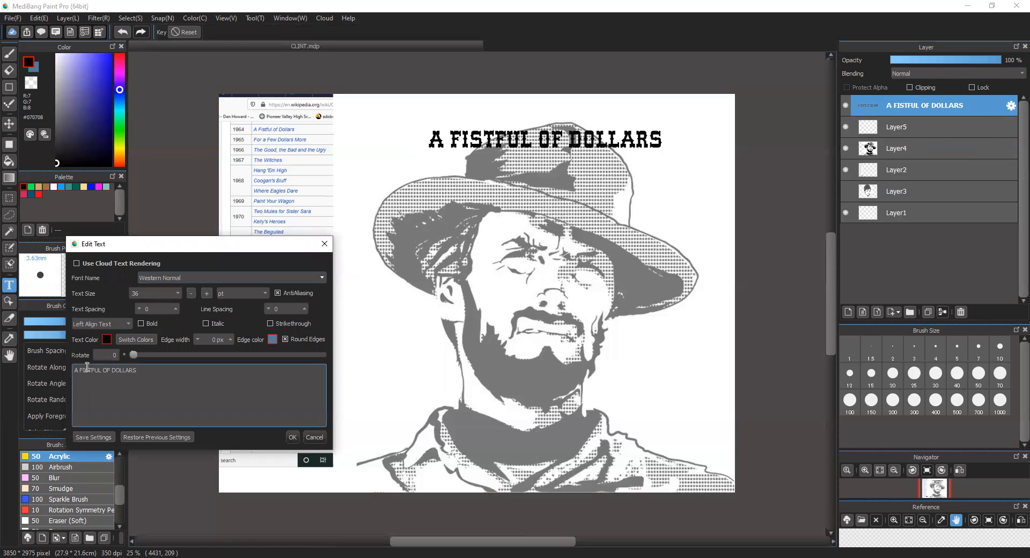
left_click(113, 356)
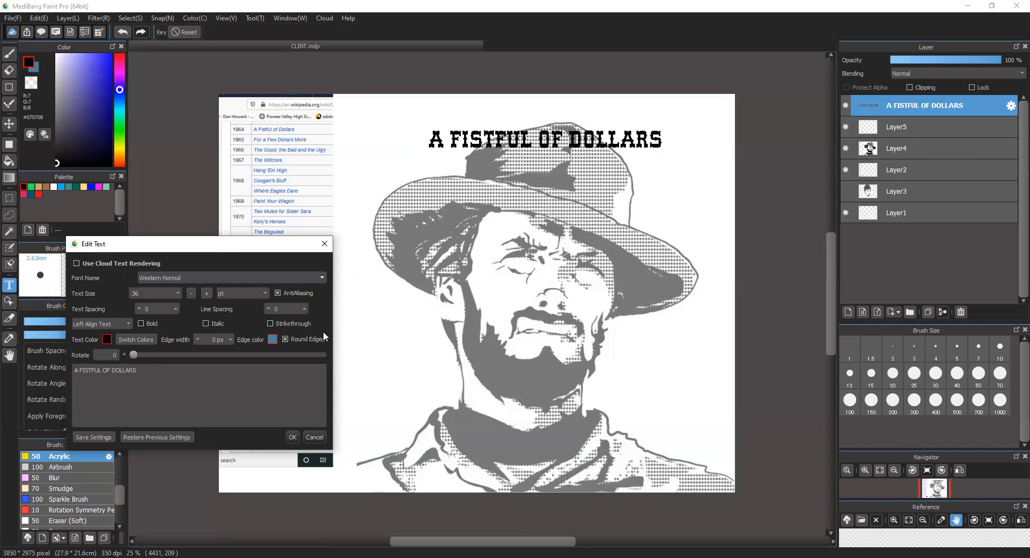
left_click(291, 438)
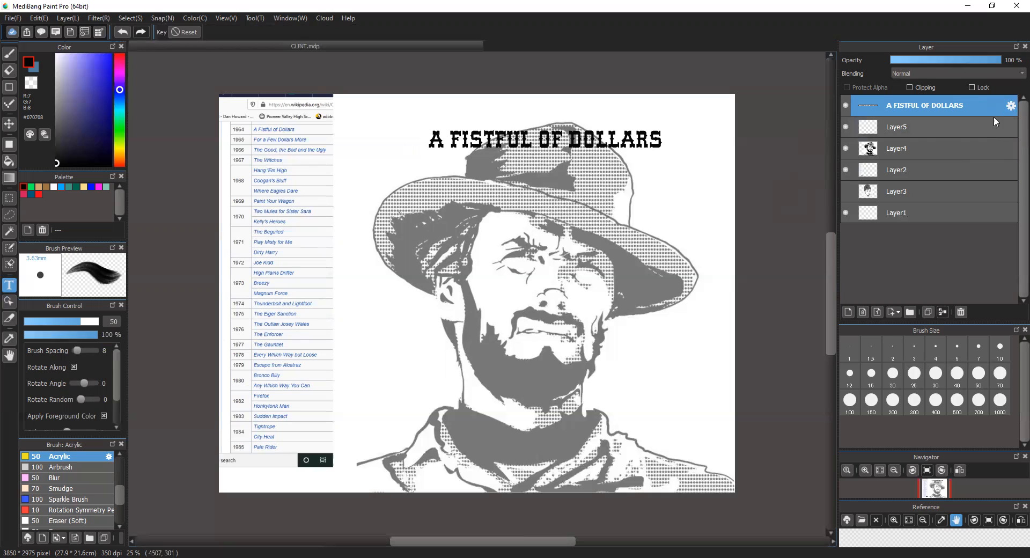
- Paste the title as an ordinary image layer above Layer5 and delete the original "A FISTFUL OF DOLLARS" text layer
left_click(938, 126)
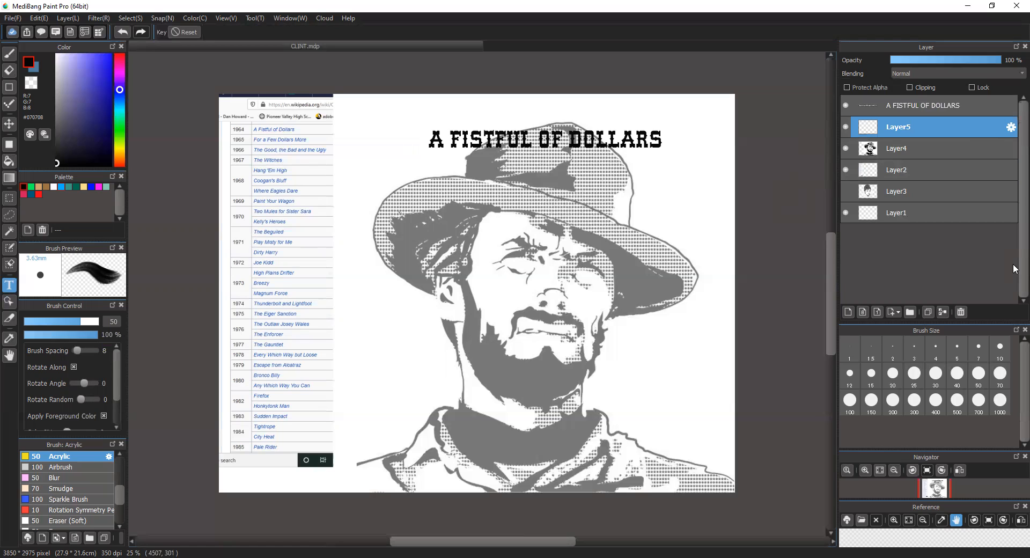
key("ctrl+v")
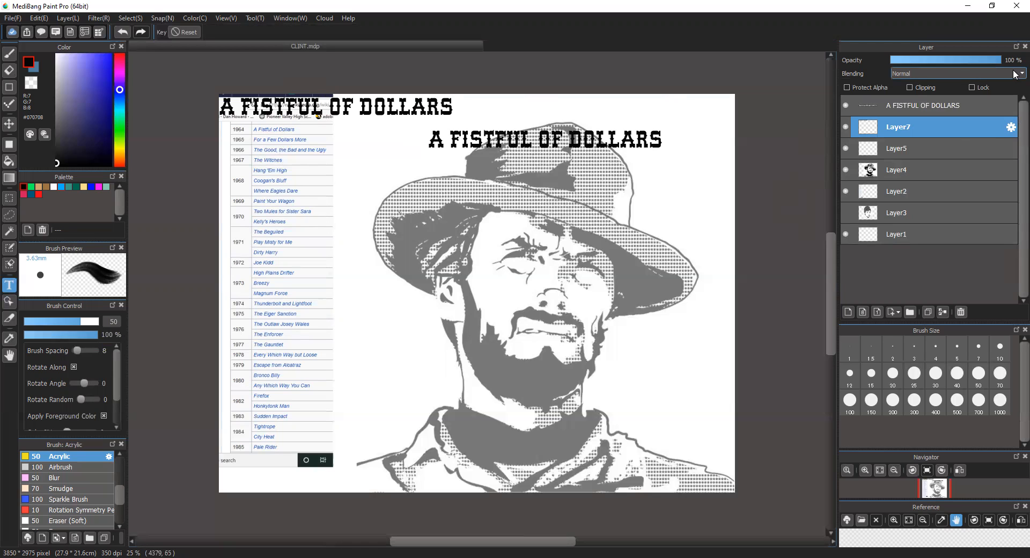
left_click(934, 110)
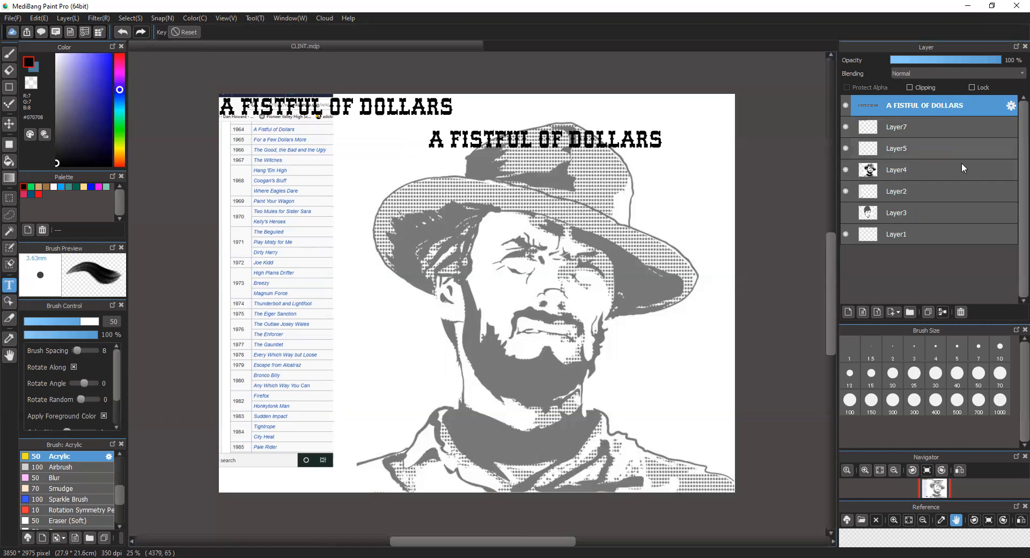
left_click(960, 312)
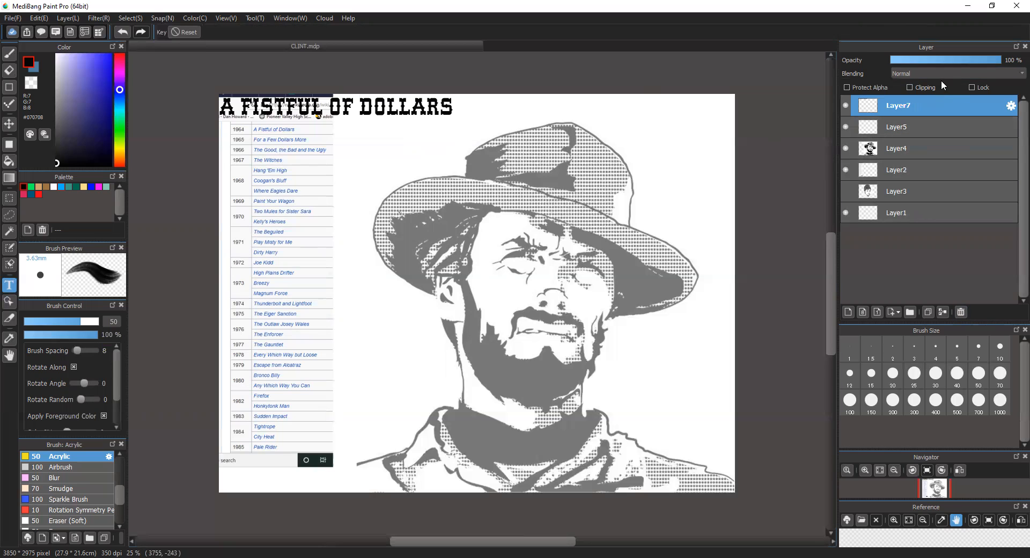
- Move the pasted title onto the hat's crown and delete the empty Layer5
left_click(10, 124)
left_click_drag(317, 112, 543, 158)
left_click(930, 124)
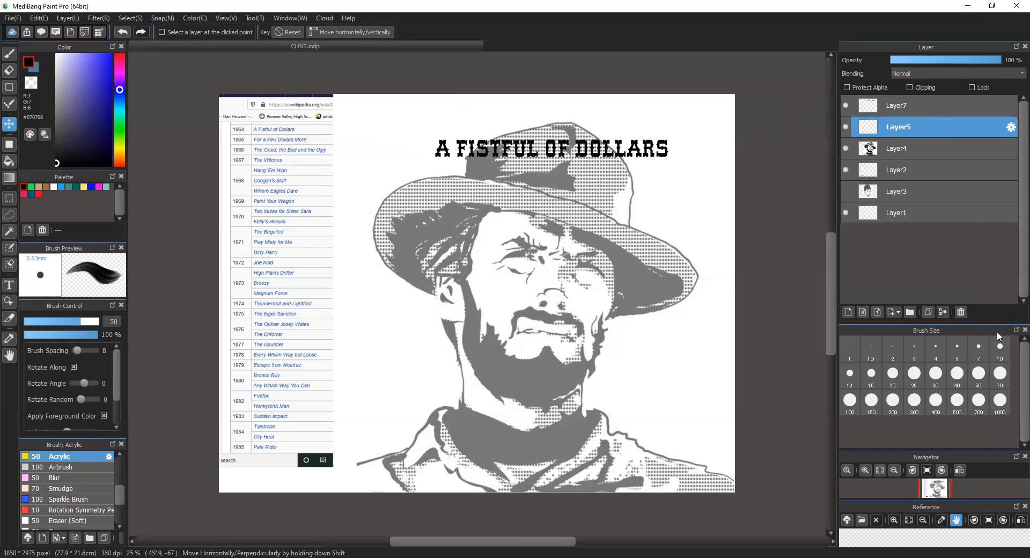
left_click(959, 317)
left_click_drag(529, 152, 545, 162)
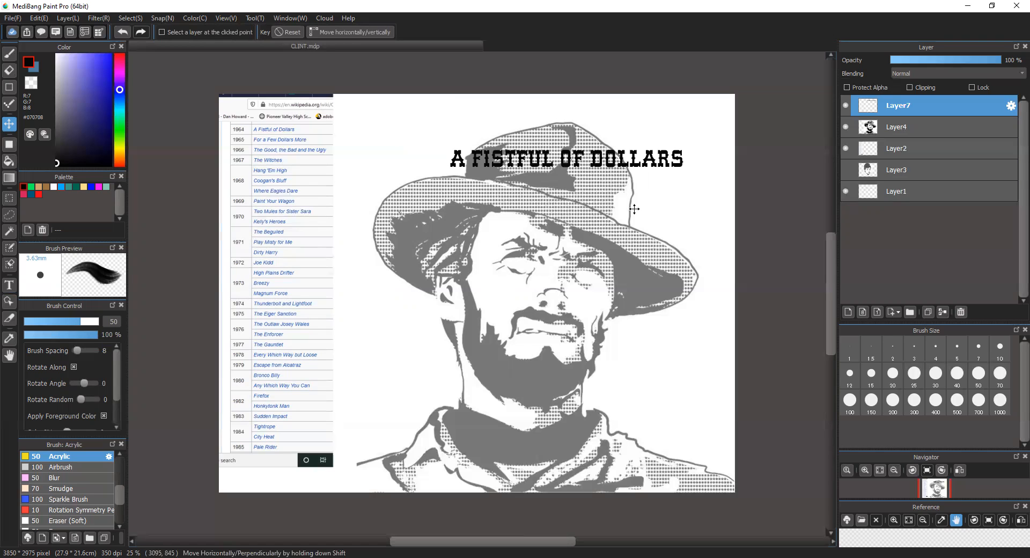
key("ctrl+t")
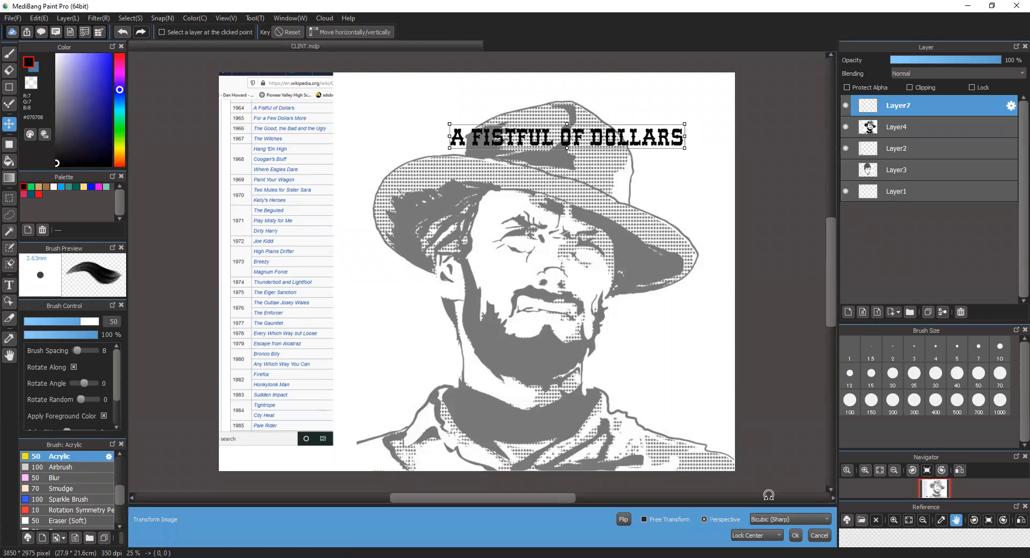
left_click(645, 519)
mouse_move(696, 157)
left_mouse_down()
mouse_move(683, 172)
mouse_move(691, 157)
left_mouse_up()
left_click_drag(449, 121, 428, 89)
left_click_drag(449, 144, 420, 176)
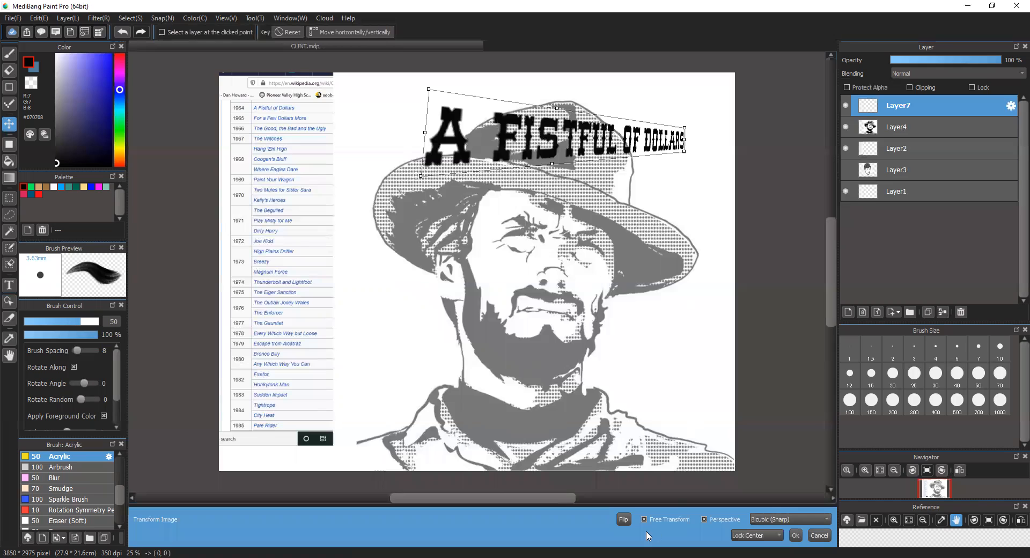
left_click(623, 520)
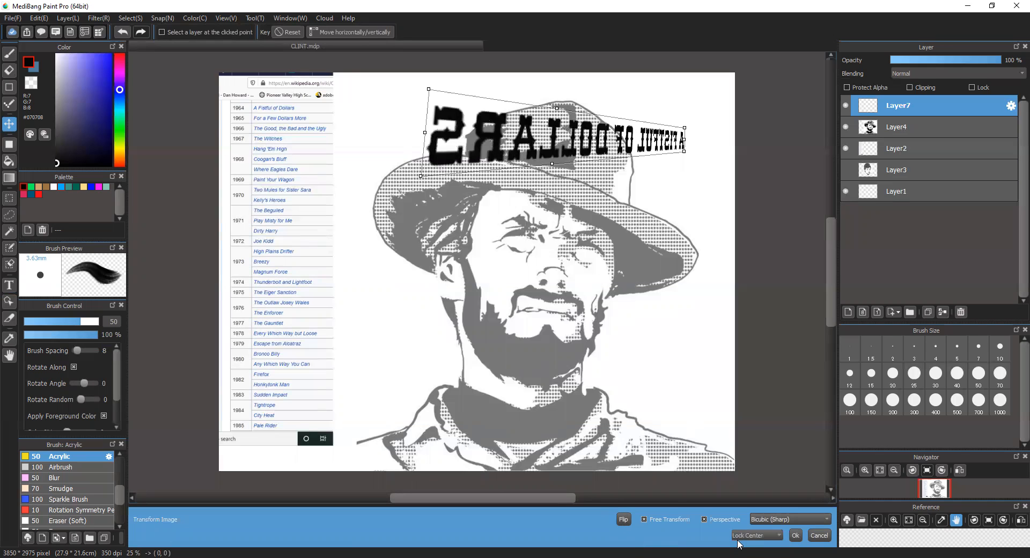
left_click(622, 520)
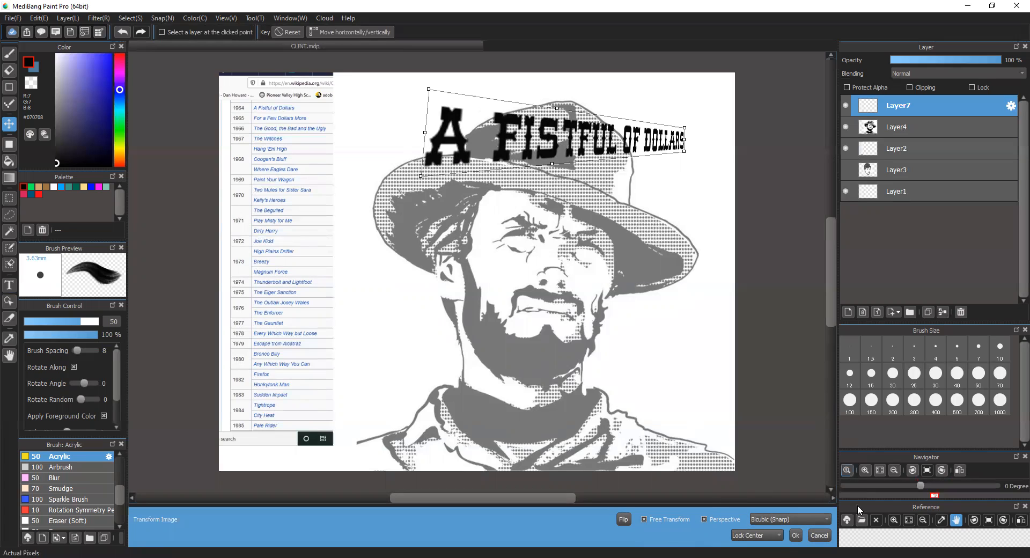
left_click(818, 536)
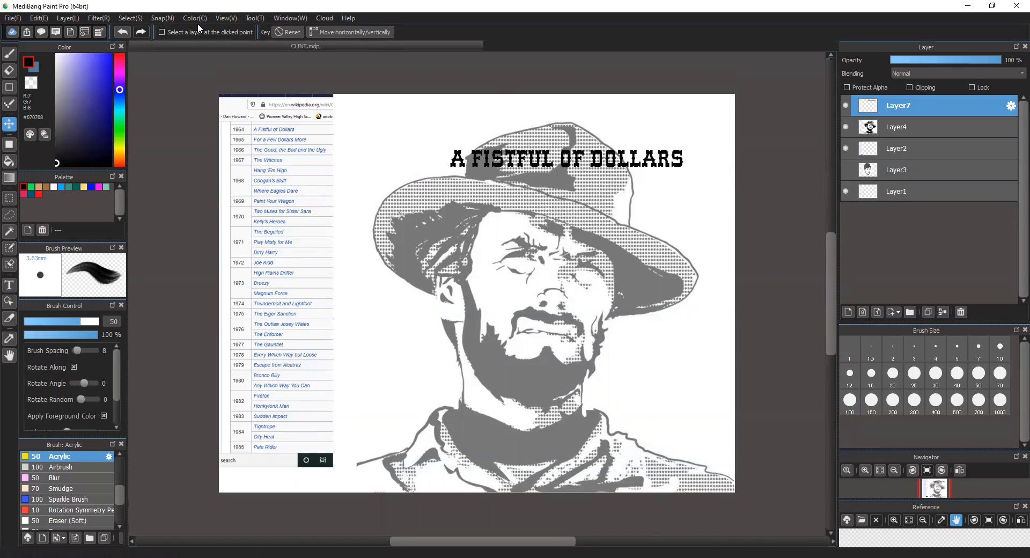
left_click(130, 18)
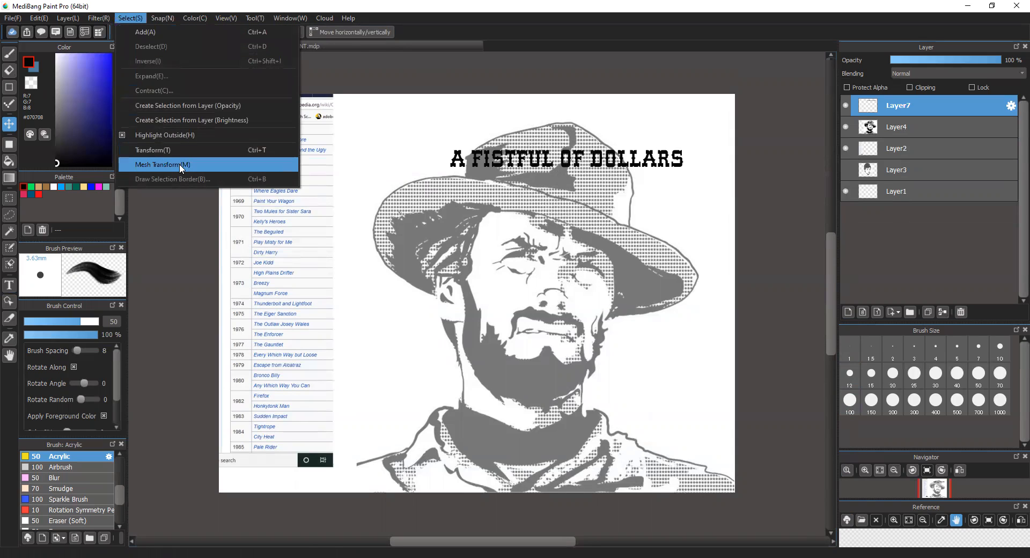
left_click(210, 165)
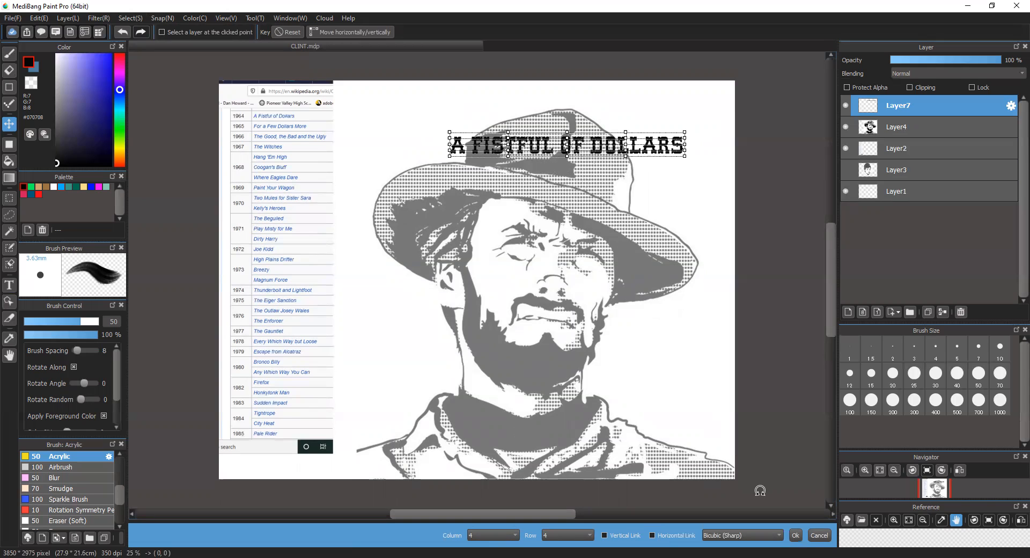
left_click(795, 535)
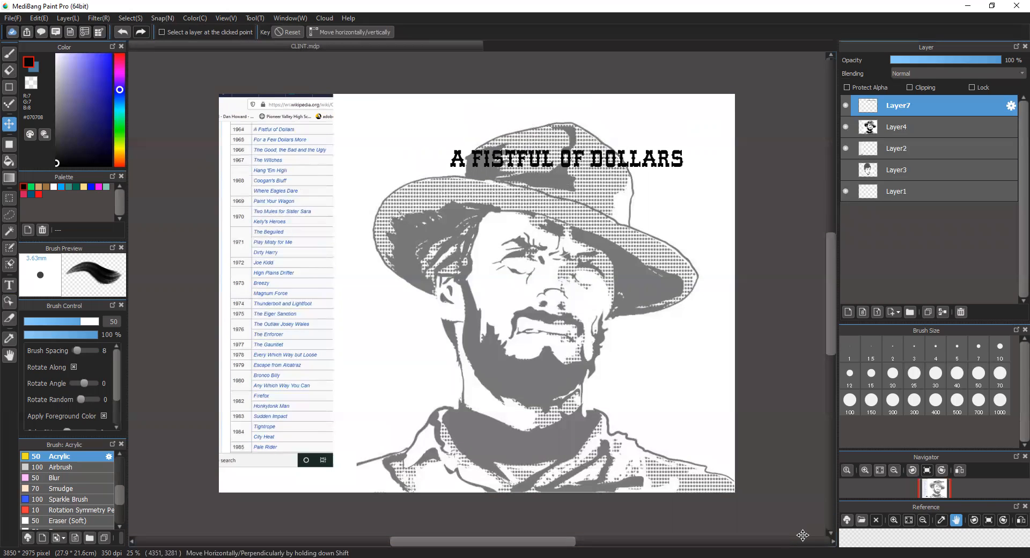
- Free-transform the title on Layer7, narrowing it to the crown's width and slanting it down along the hat's dark band
left_click(236, 19)
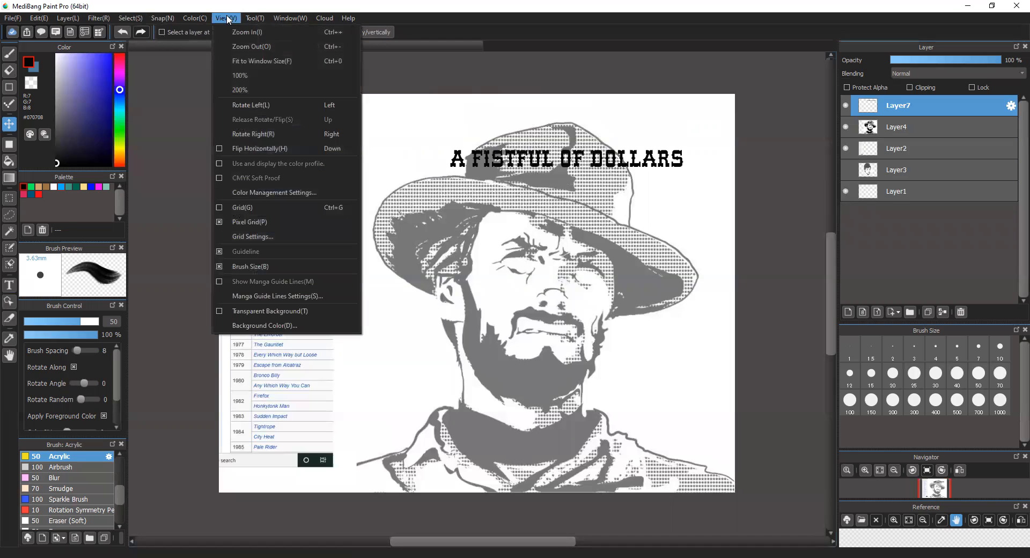
left_click(236, 32)
left_click(225, 19)
left_click(235, 34)
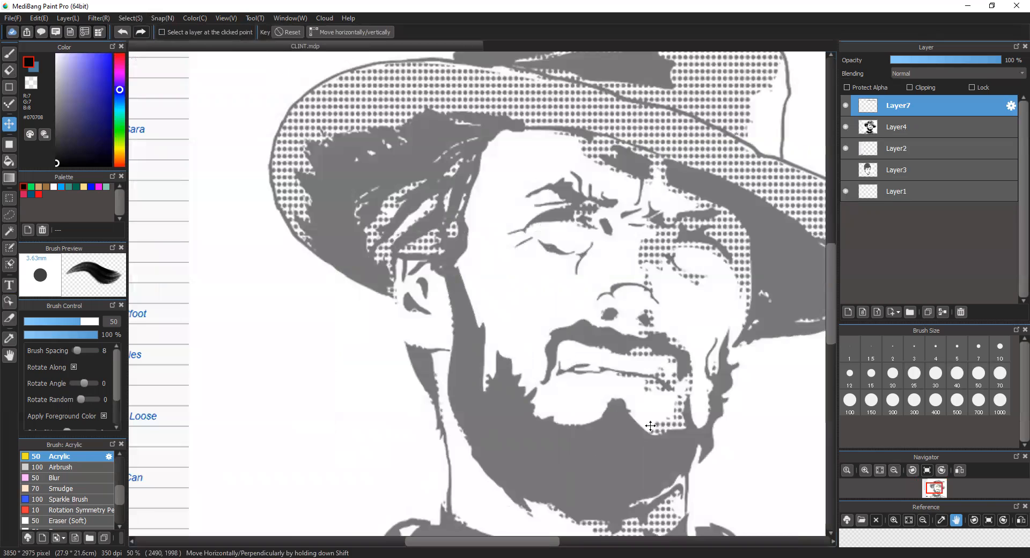
left_click_drag(831, 329, 834, 277)
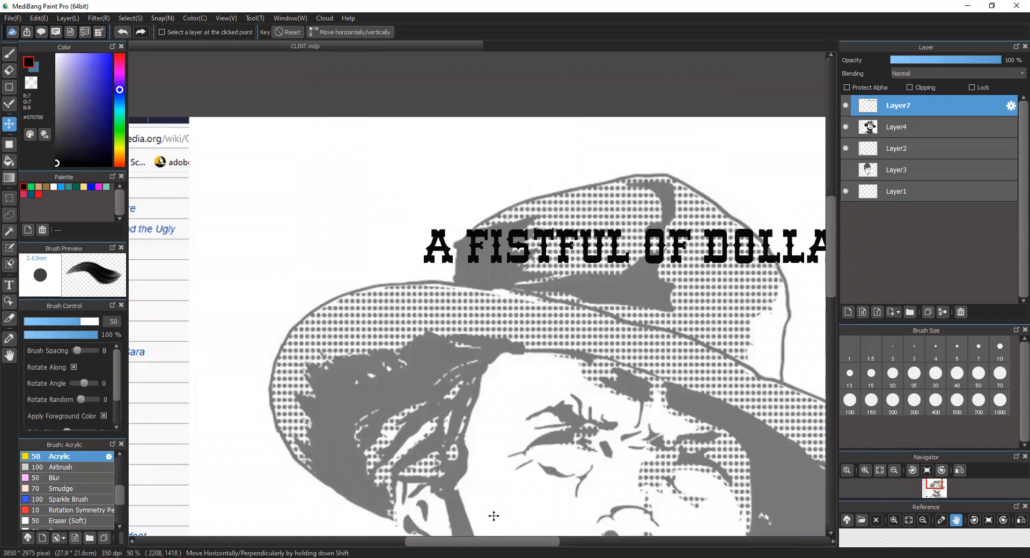
left_click_drag(453, 542, 492, 543)
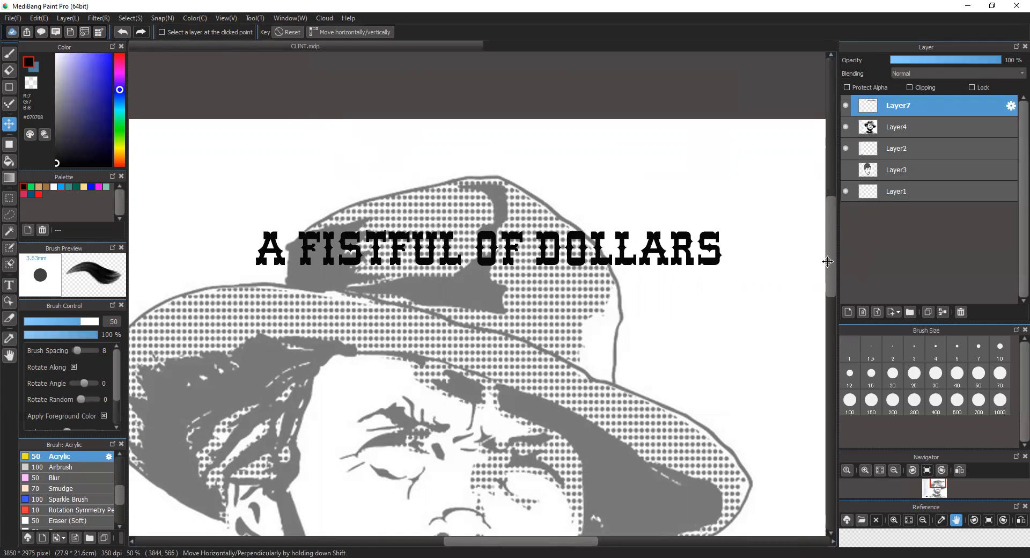
key("ctrl+t")
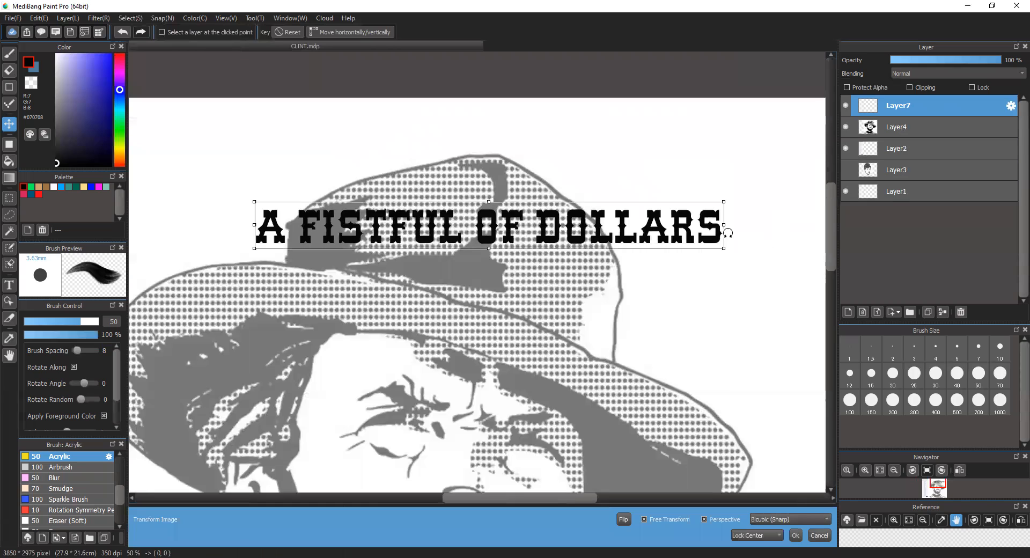
left_click_drag(723, 225, 659, 219)
left_click_drag(593, 220, 624, 227)
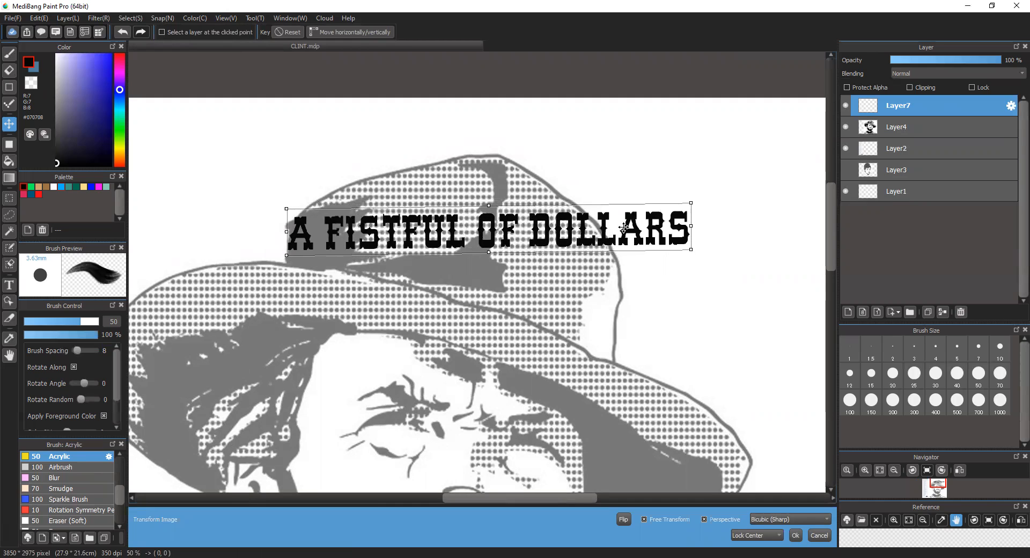
left_click_drag(692, 226, 618, 269)
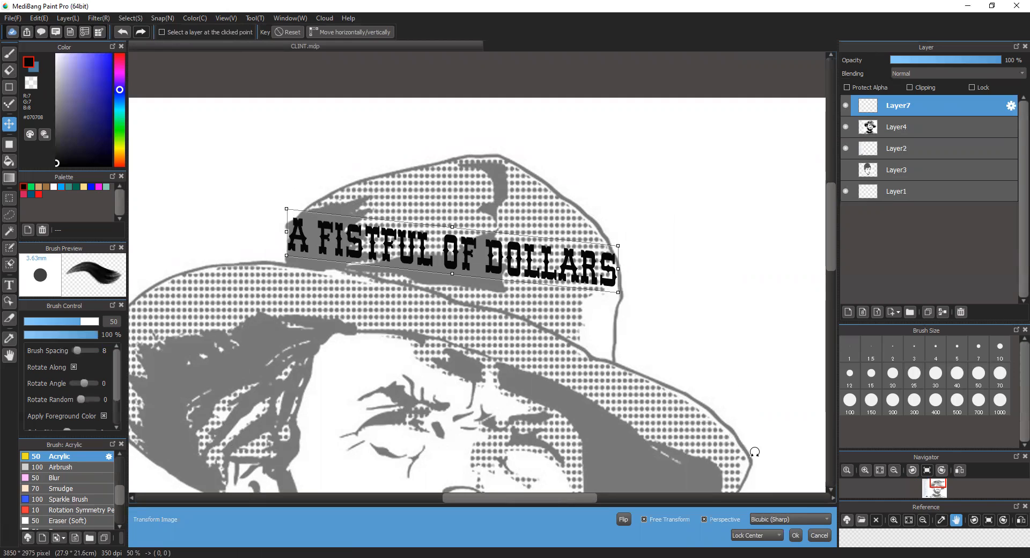
left_click(795, 535)
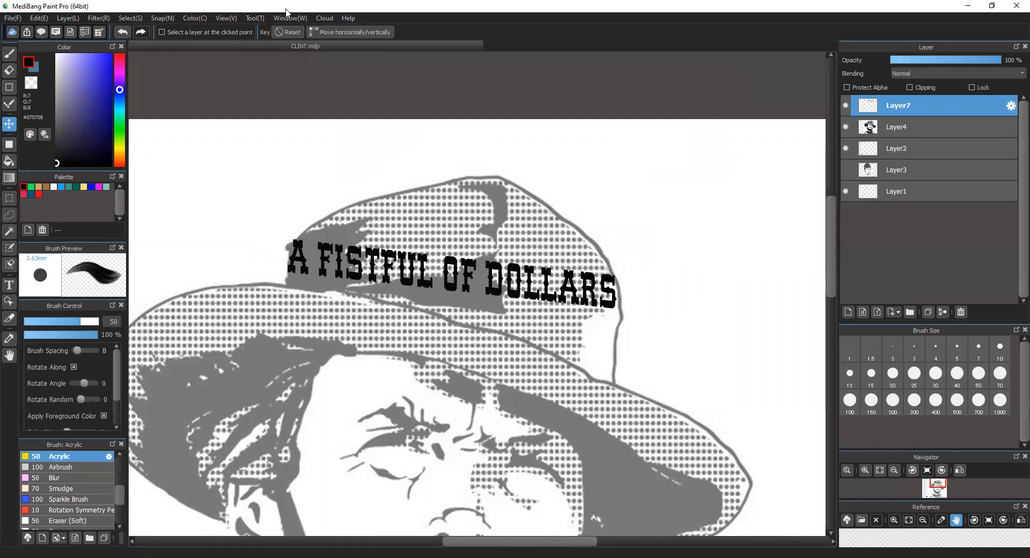
- Start a mesh transform on the title and stretch its middle letters up toward the hat crown's outline
left_click(125, 18)
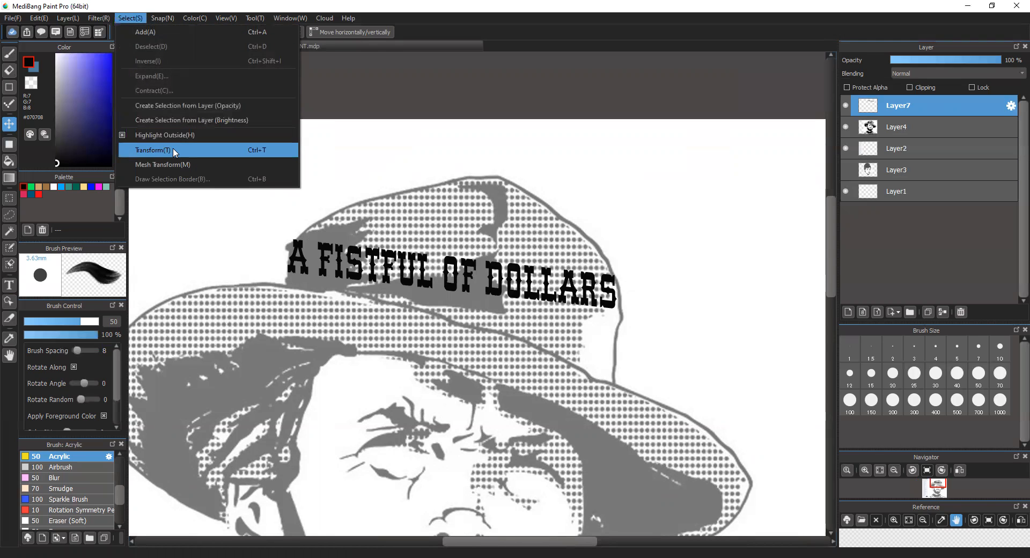
left_click(177, 165)
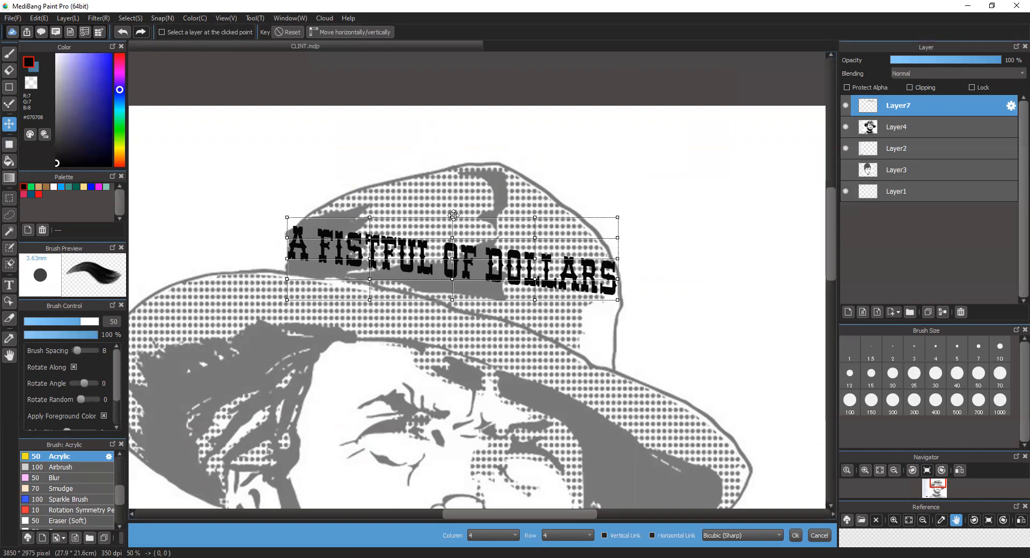
mouse_move(452, 218)
left_mouse_down()
mouse_move(452, 201)
mouse_move(454, 220)
left_mouse_up()
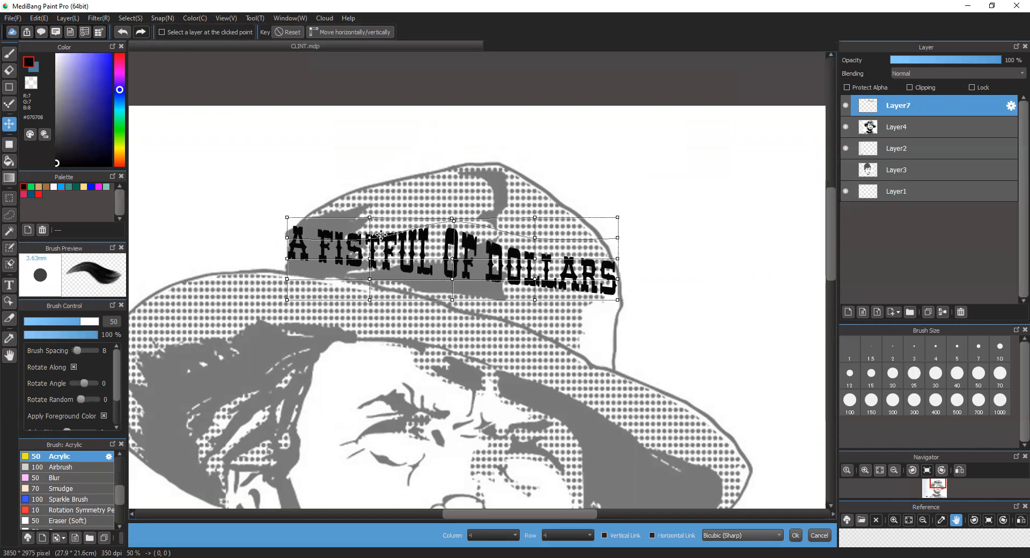
left_click_drag(369, 237, 371, 201)
left_click_drag(455, 220, 454, 171)
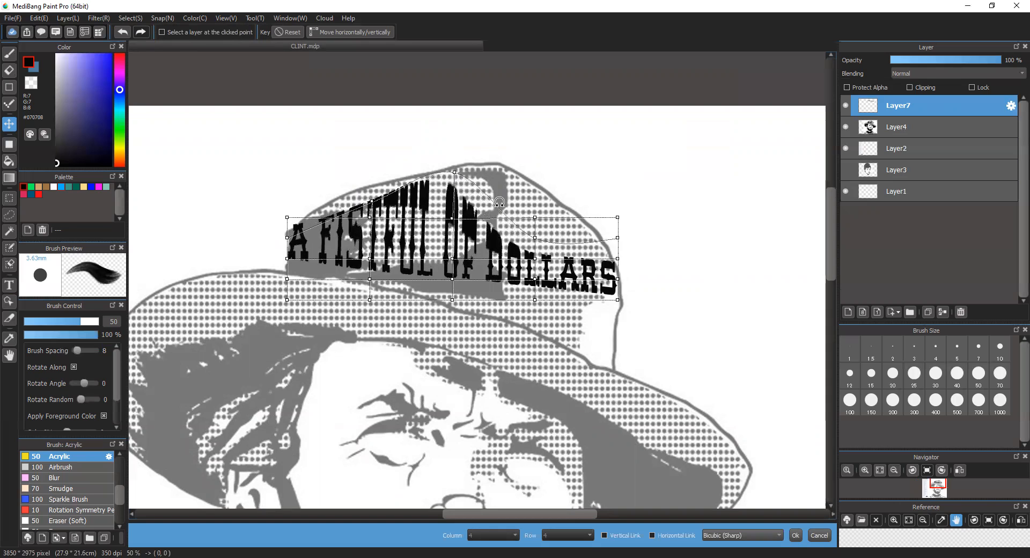
left_click_drag(534, 237, 543, 194)
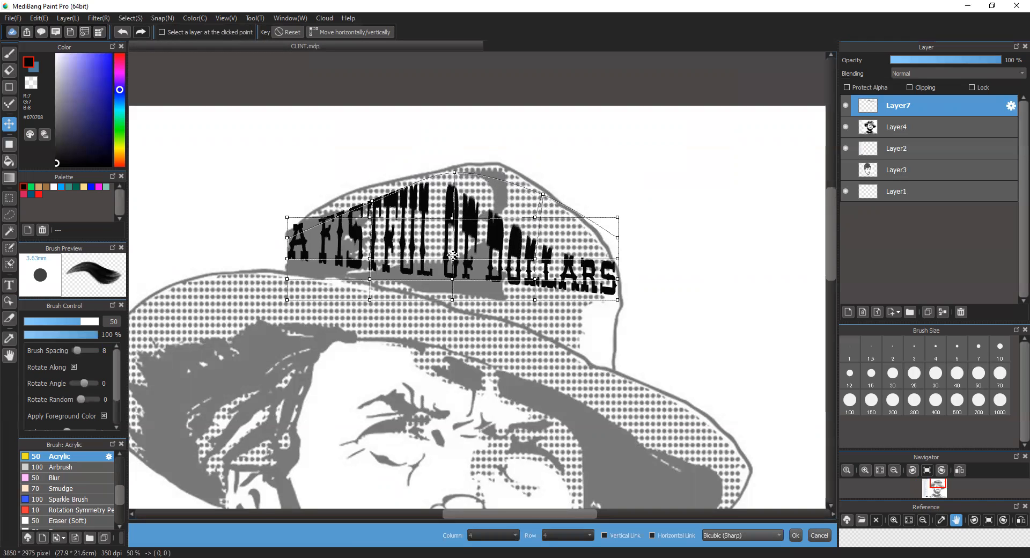
- Raise the mesh points around "FISTFUL OF" to lift those letters, keeping the title positioned over the crown
left_click_drag(452, 257, 452, 227)
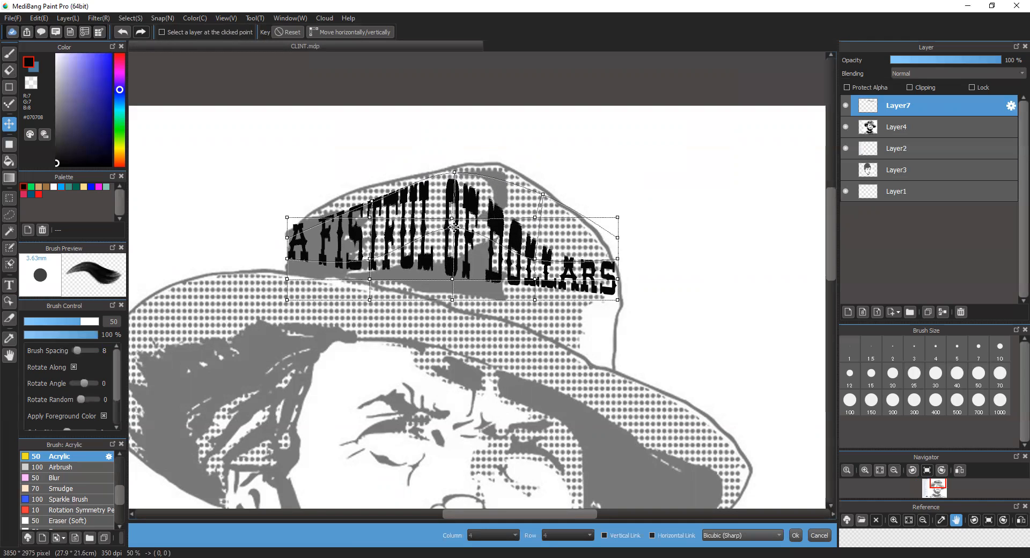
left_click_drag(370, 258, 364, 173)
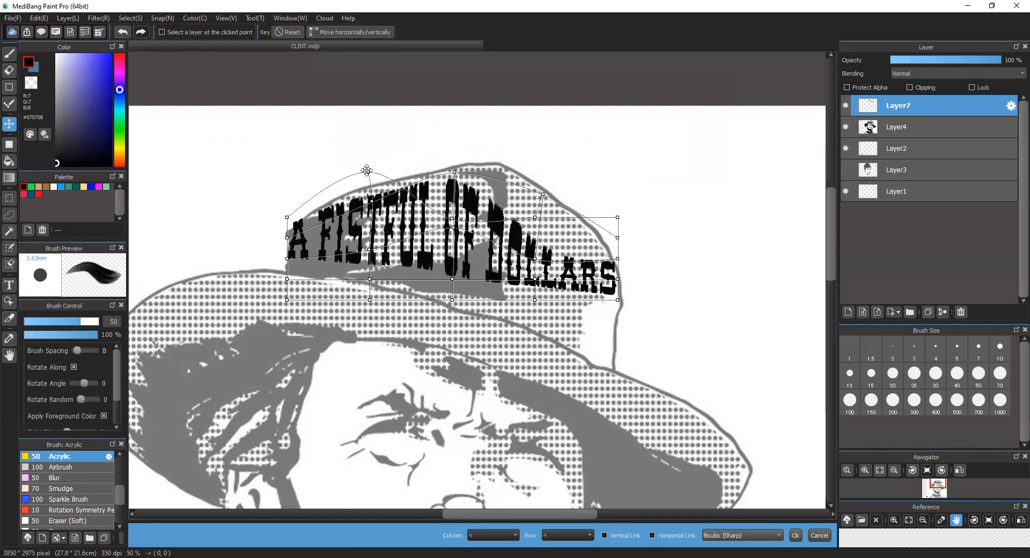
mouse_move(452, 212)
left_mouse_down()
mouse_move(455, 185)
mouse_move(451, 197)
left_mouse_up()
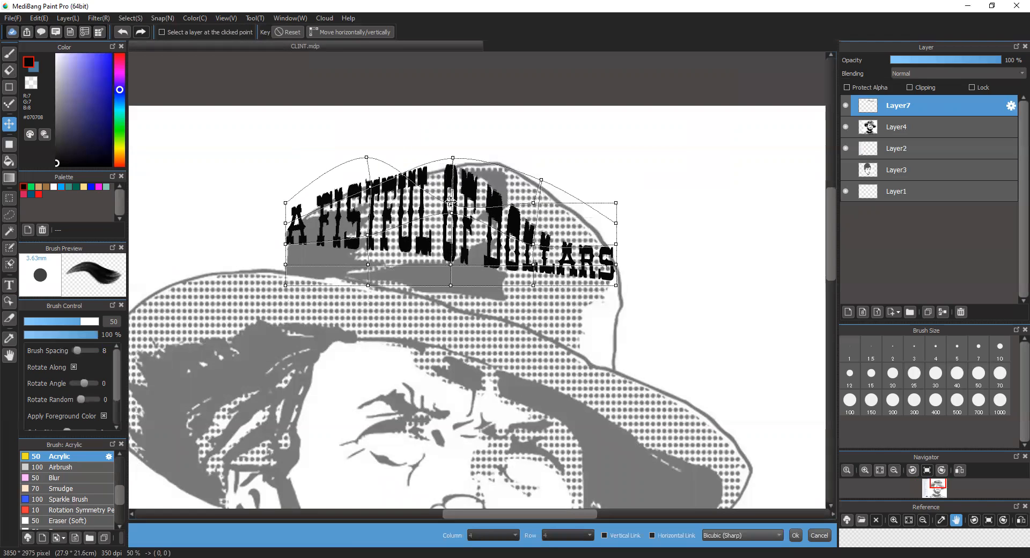
left_click(546, 375)
left_click(529, 292)
left_click_drag(478, 228, 477, 238)
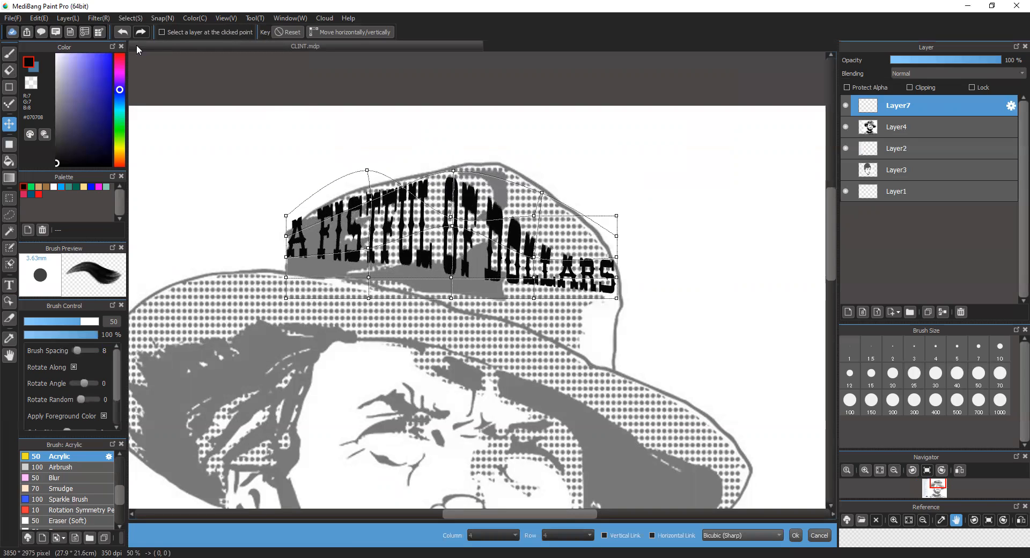
- Pull the upper mesh points above the crown to stretch "OF DOLLARS" toward the hat's sloping outline, keeping the title in place
left_click_drag(450, 213, 455, 125)
left_click_drag(534, 215, 551, 136)
left_click_drag(540, 190, 550, 150)
left_click_drag(532, 257, 540, 220)
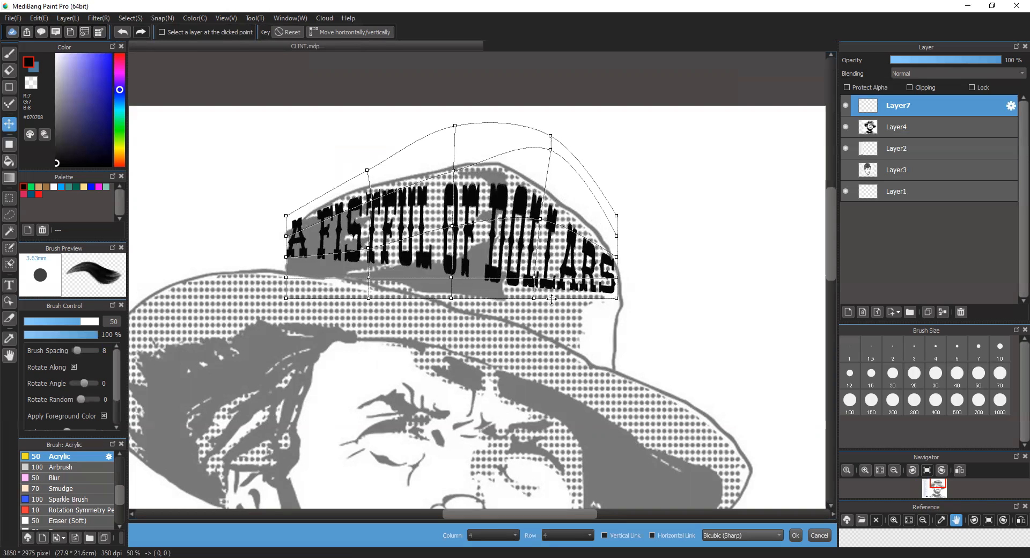
left_click_drag(529, 274, 532, 268)
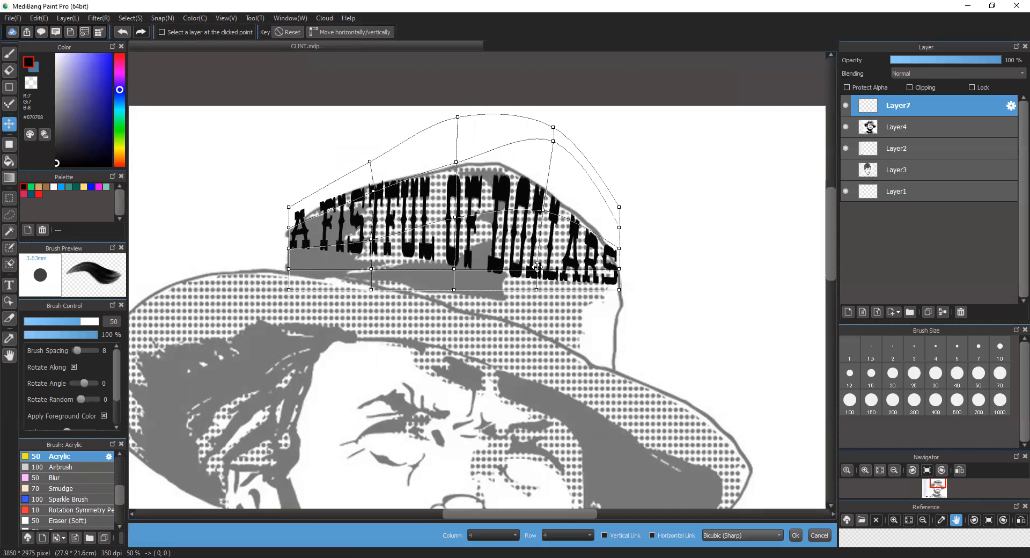
left_click_drag(519, 264, 516, 278)
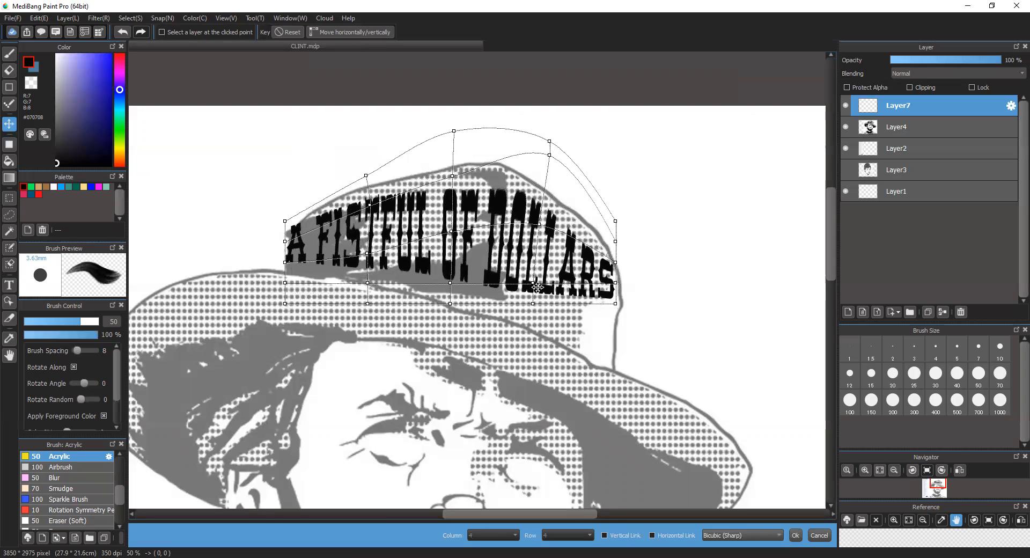
- Raise the inner mesh points across the title so its top edge follows the crown and its underside arches upward
left_click_drag(531, 281, 534, 271)
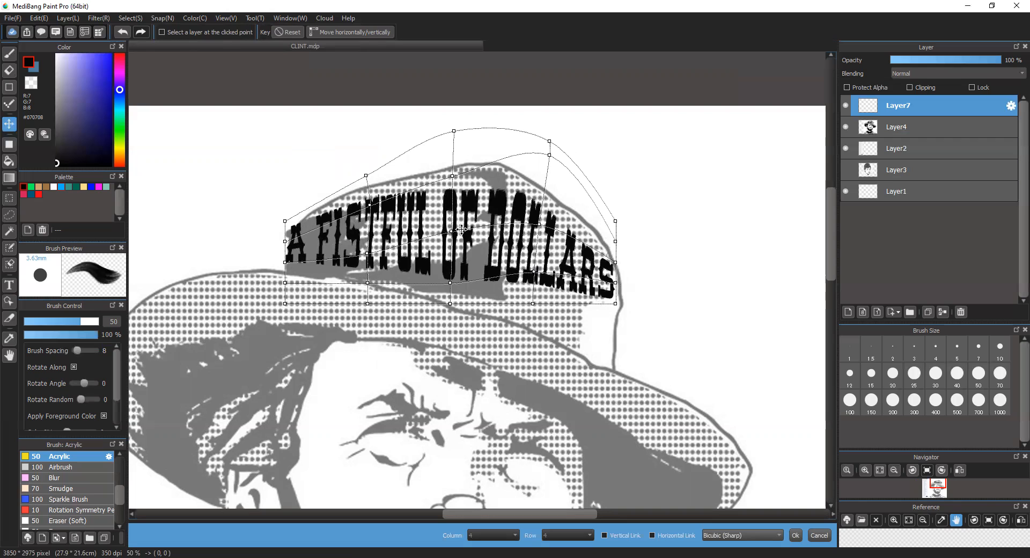
left_click_drag(451, 230, 452, 216)
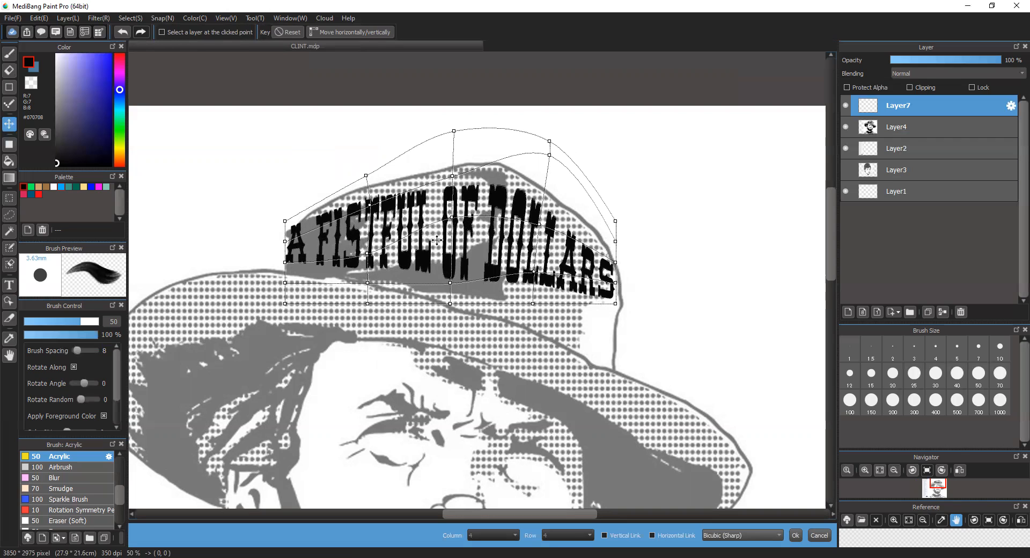
left_click_drag(369, 251, 369, 245)
left_click_drag(368, 206, 368, 194)
left_click_drag(452, 176, 453, 161)
left_click_drag(539, 225, 540, 208)
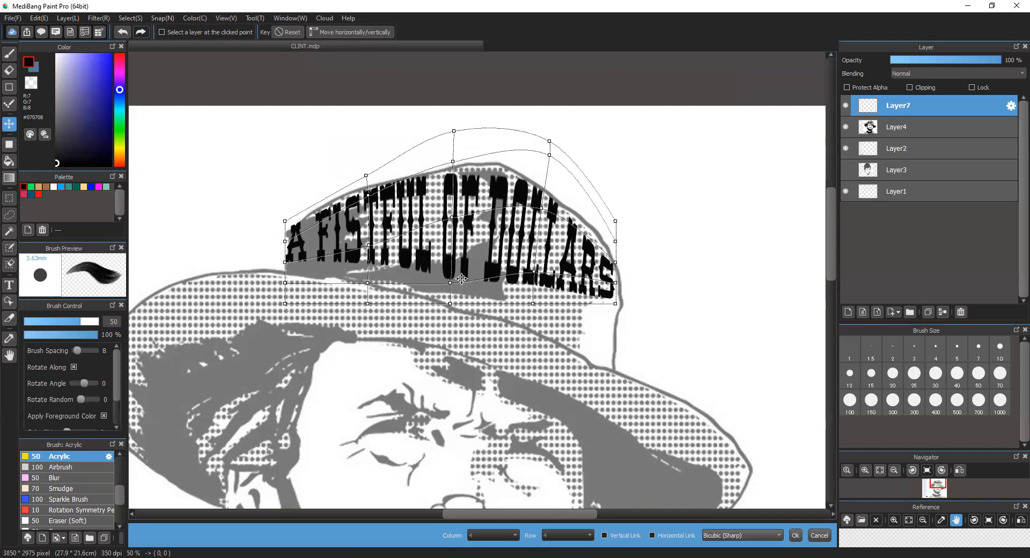
mouse_move(447, 279)
left_mouse_down()
mouse_move(444, 264)
mouse_move(453, 266)
left_mouse_up()
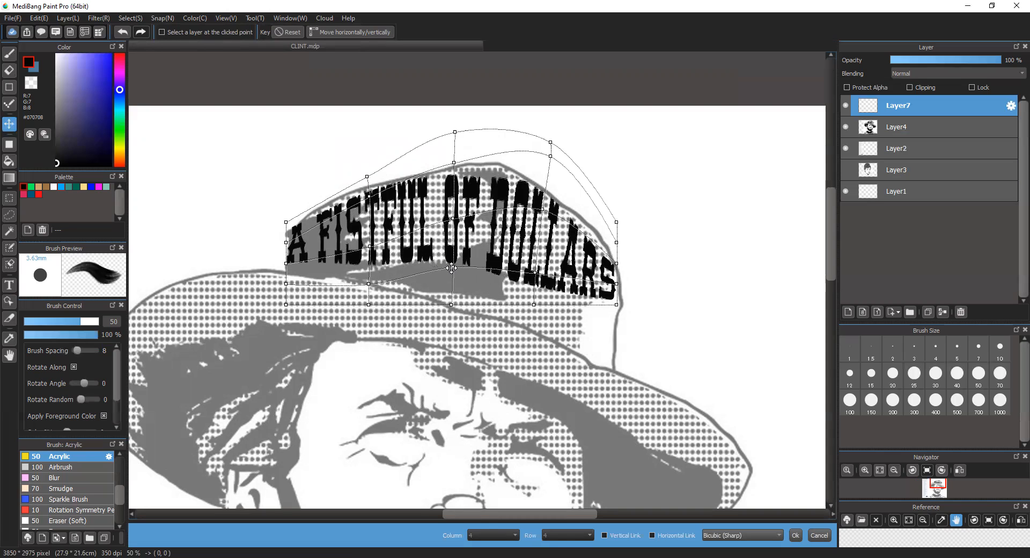
- Fine-tune the mesh around "DOLLARS" and "FISTFUL" to follow the crown's slope and apply the warp
left_click_drag(535, 272, 537, 262)
mouse_move(616, 302)
left_mouse_down()
mouse_move(615, 280)
mouse_move(619, 289)
left_mouse_up()
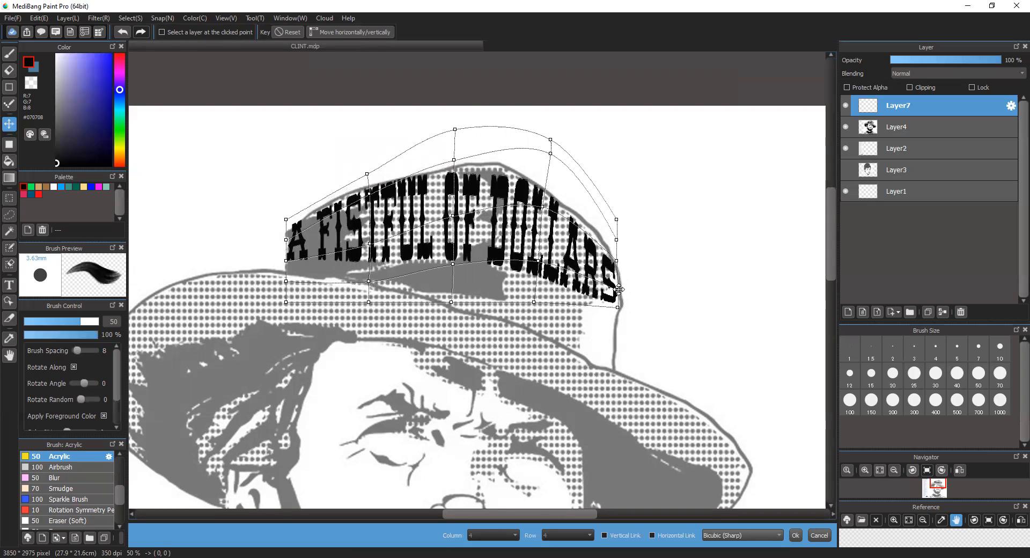
left_click_drag(542, 208, 545, 202)
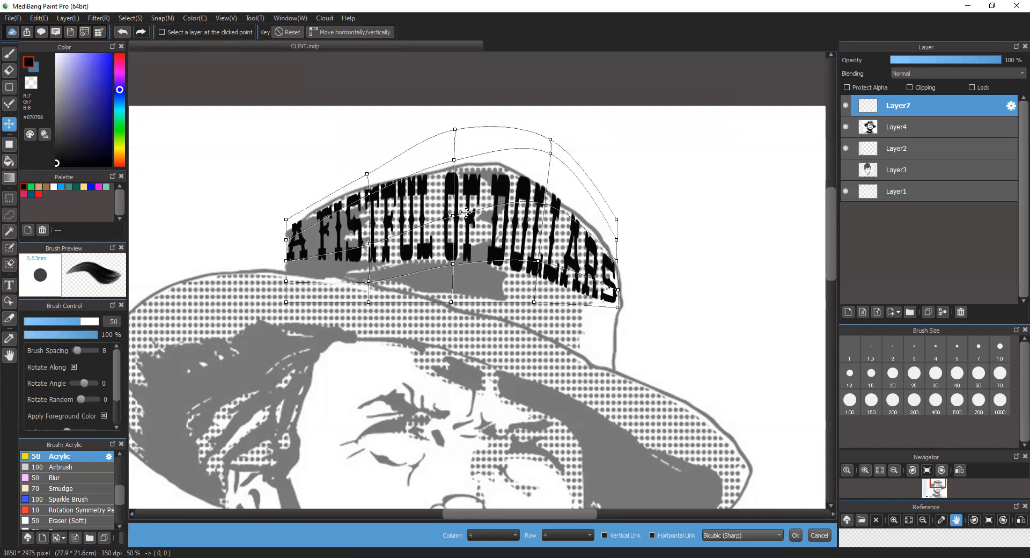
left_click_drag(370, 243, 370, 235)
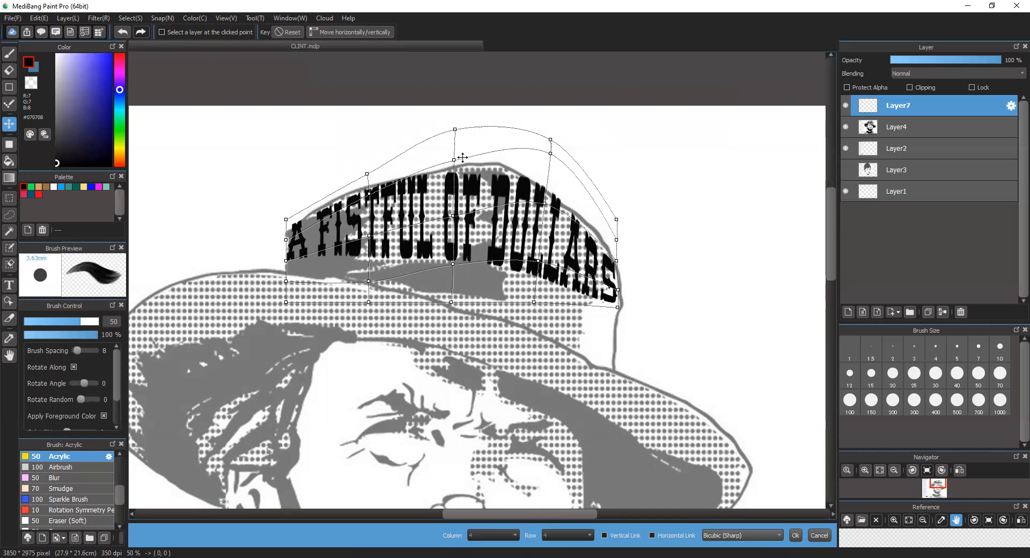
left_click_drag(455, 158, 454, 160)
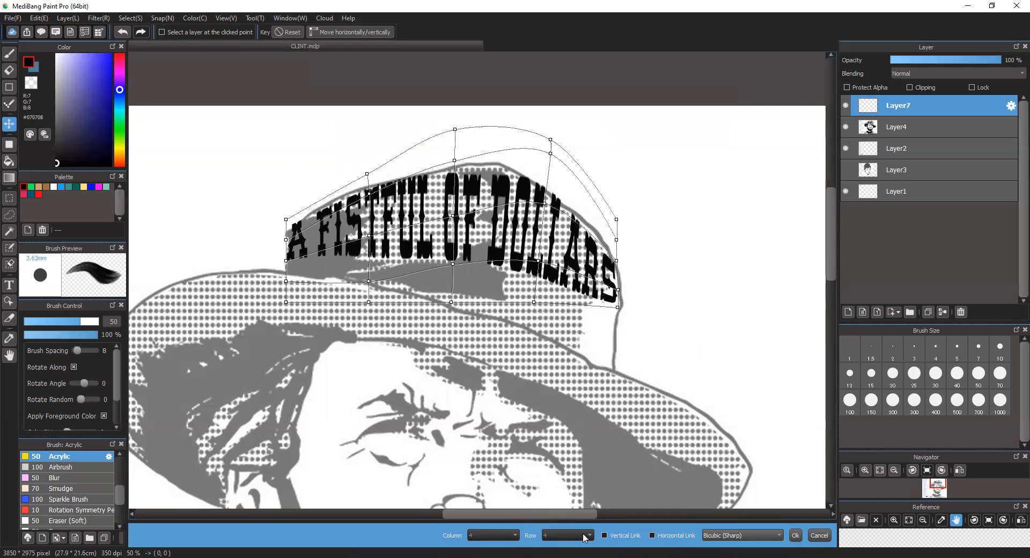
left_click(794, 536)
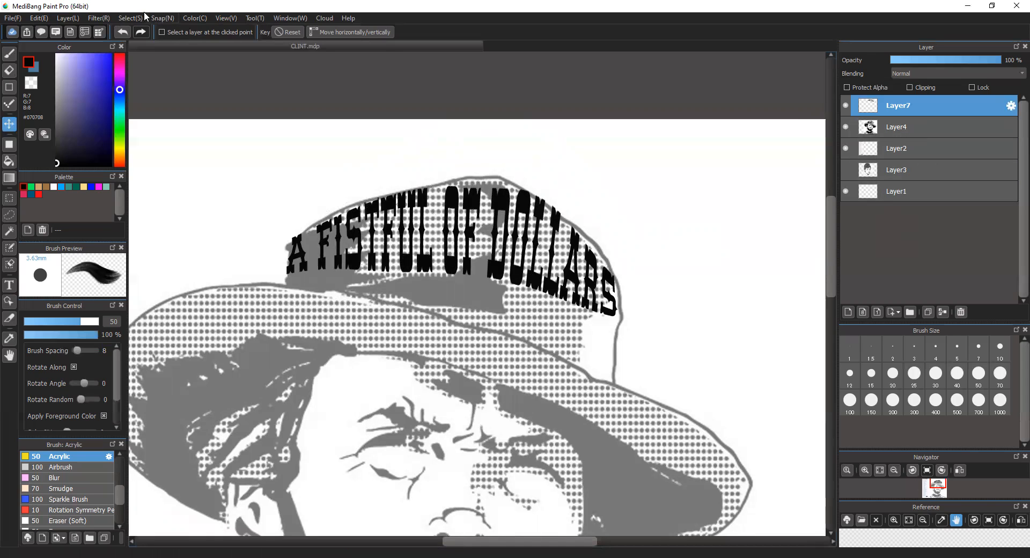
- Set up a new mesh transform on the warped title with 5 columns and 4 rows
left_click(131, 17)
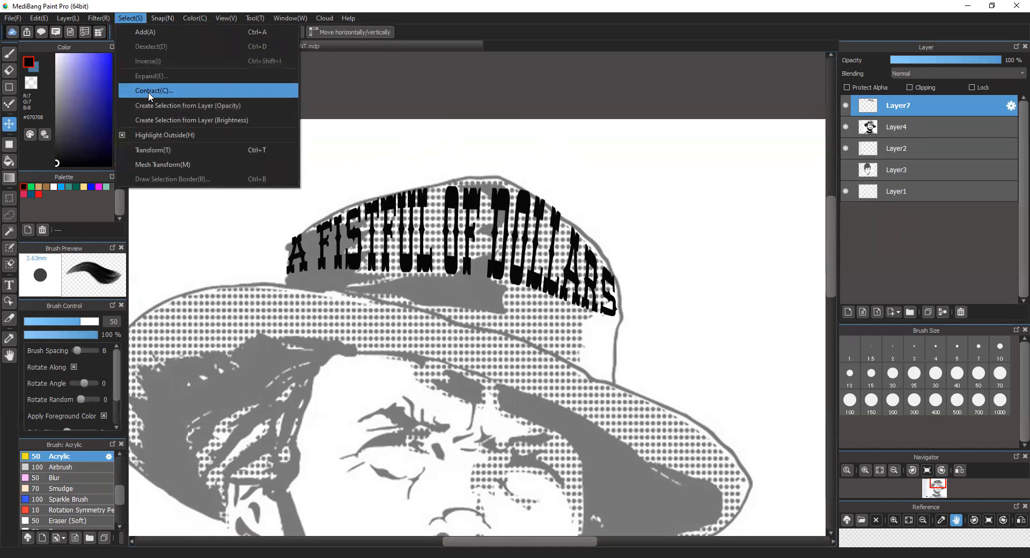
left_click(168, 164)
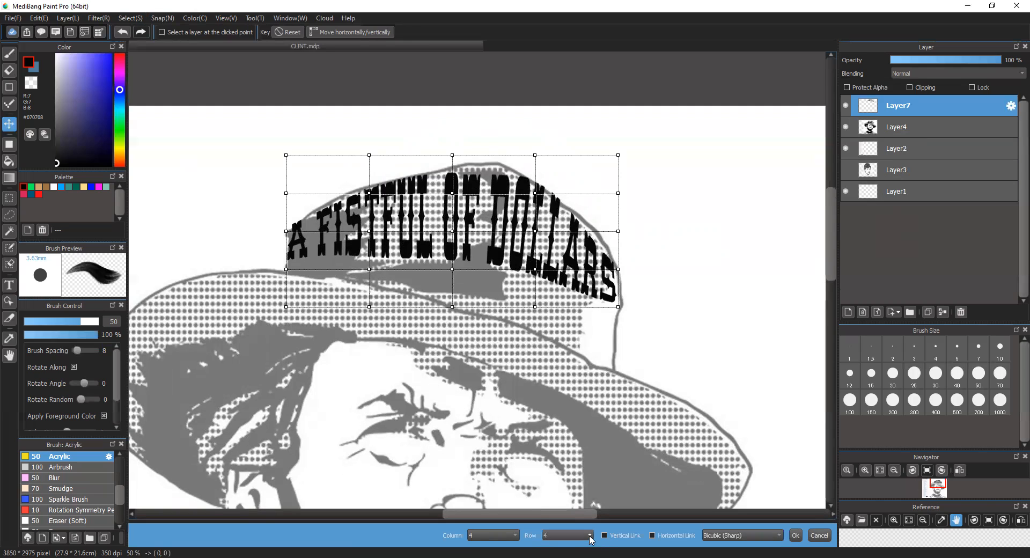
left_click(516, 535)
left_click(484, 477)
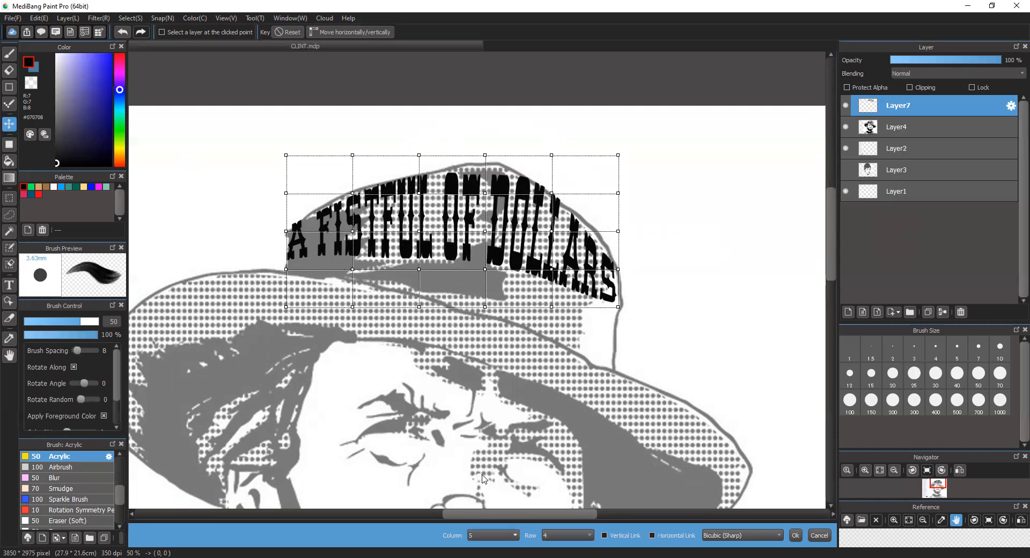
left_click(795, 535)
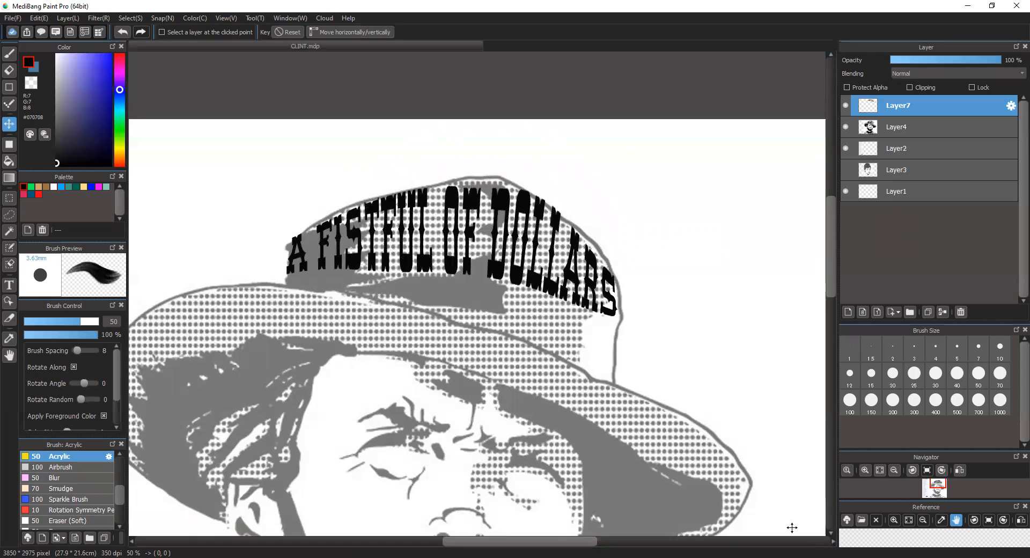
left_click(131, 18)
left_click(165, 163)
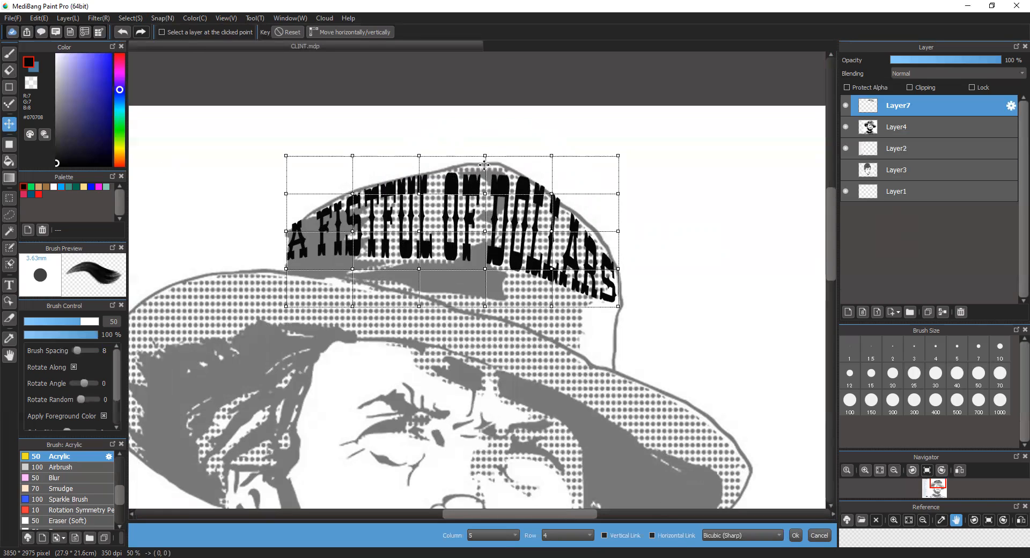
- Stretch "OF DOLLARS" up to the crown's peak with the mesh, apply it, and check the lettering with Layer4 temporarily hidden
left_click_drag(485, 194, 482, 145)
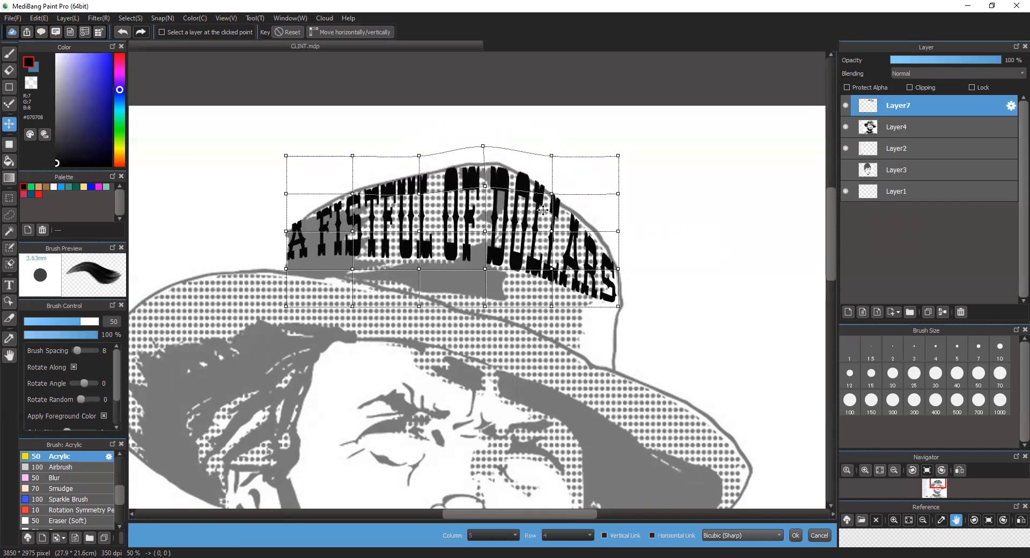
left_click_drag(551, 193, 547, 195)
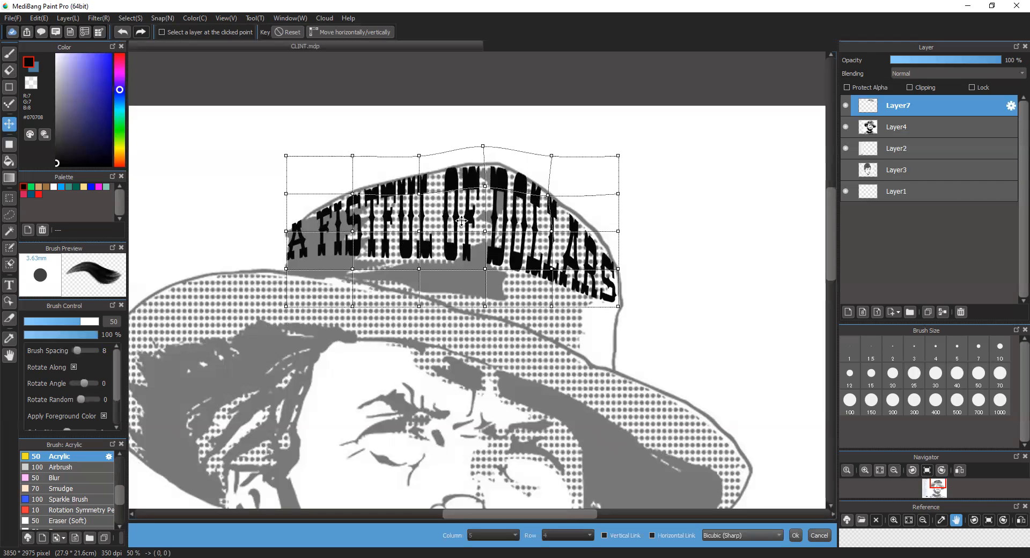
left_click_drag(482, 230, 459, 224)
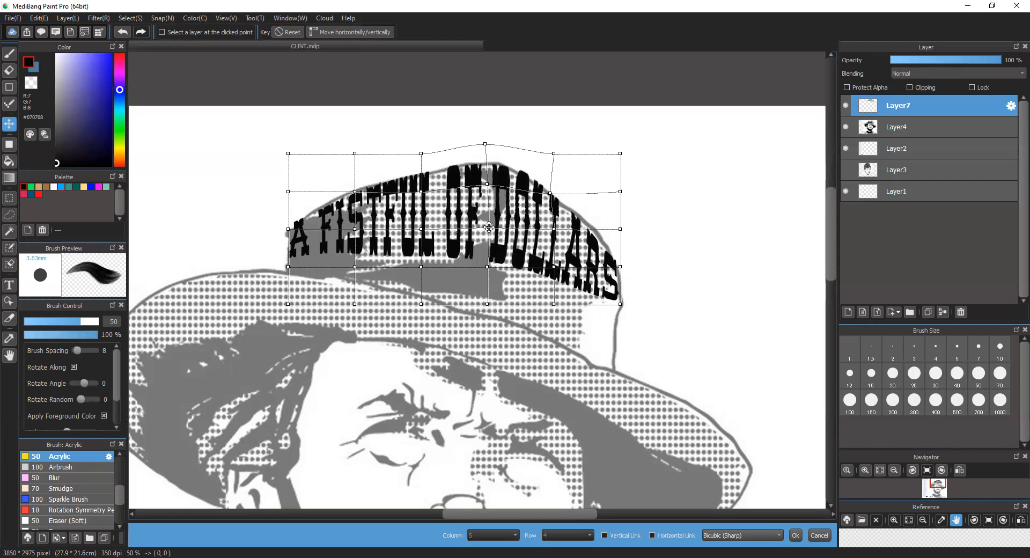
left_click_drag(489, 227, 487, 224)
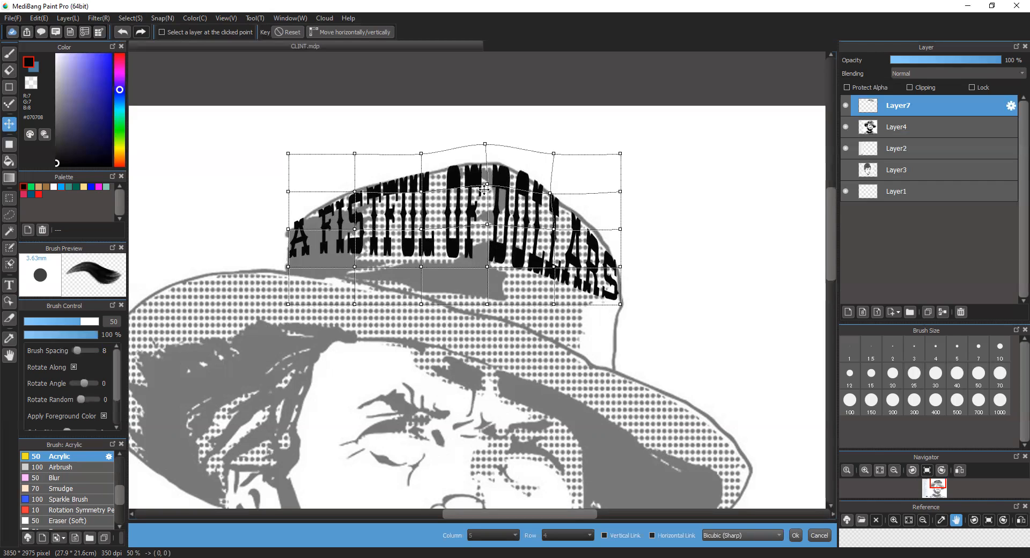
left_click_drag(422, 155, 421, 151)
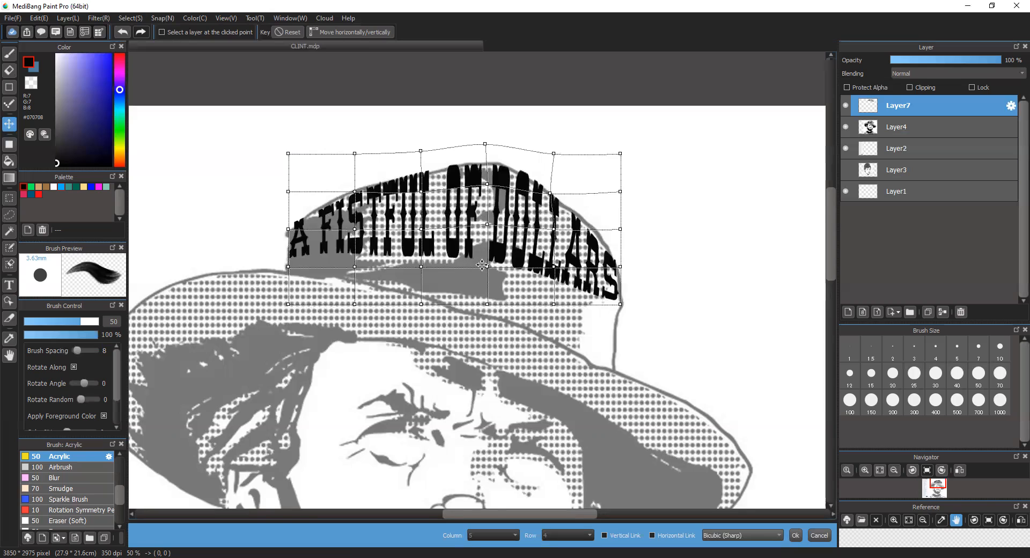
left_click_drag(422, 266, 422, 258)
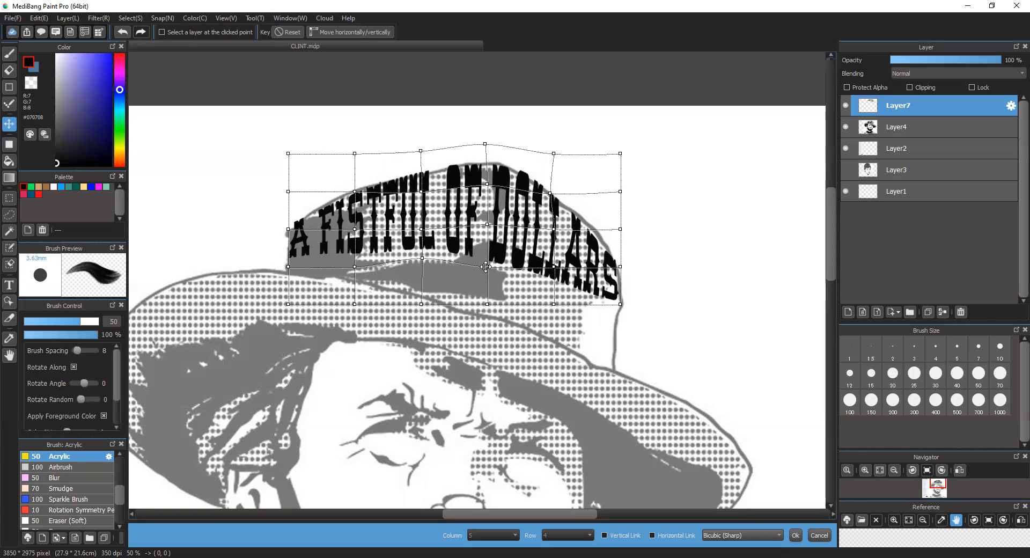
left_click(795, 535)
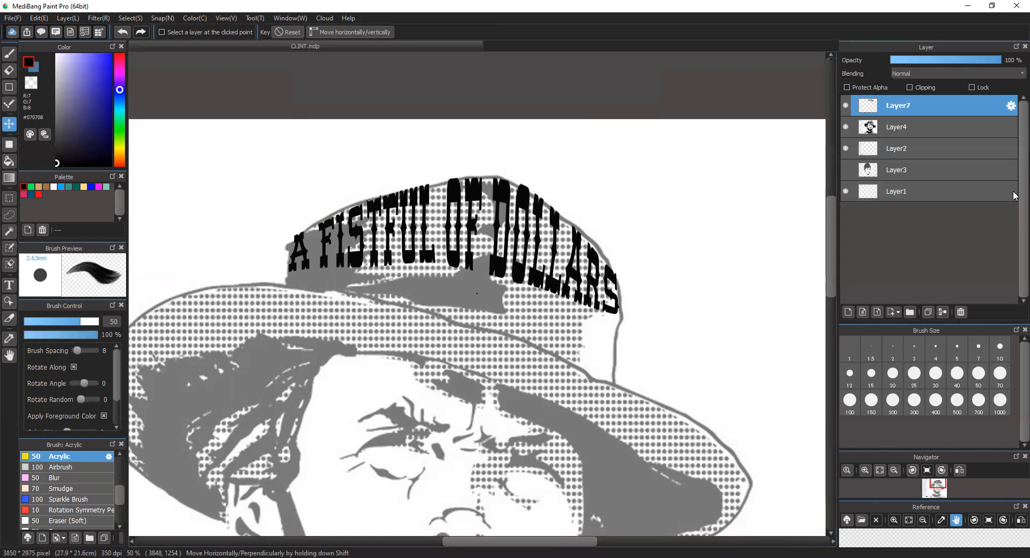
left_click(845, 127)
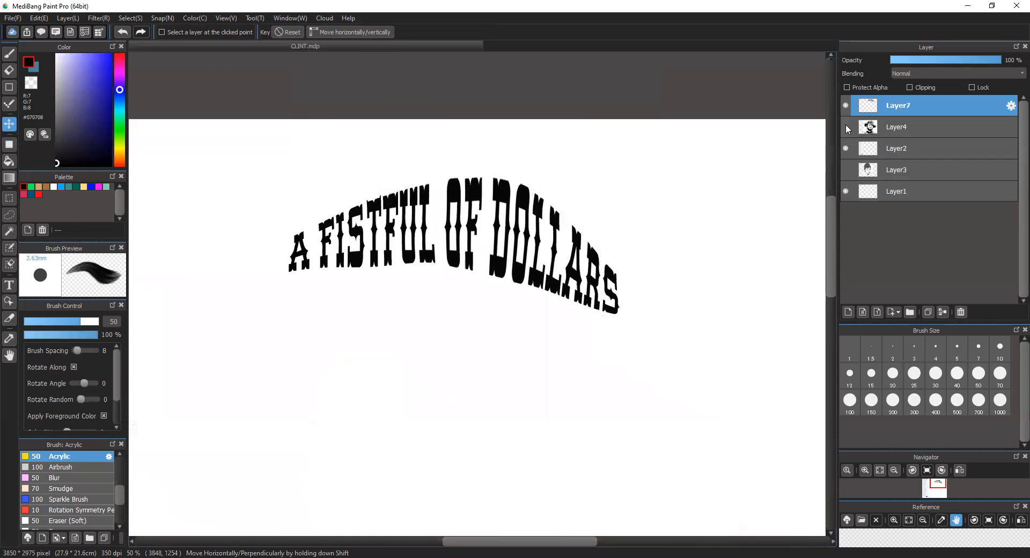
left_click(846, 127)
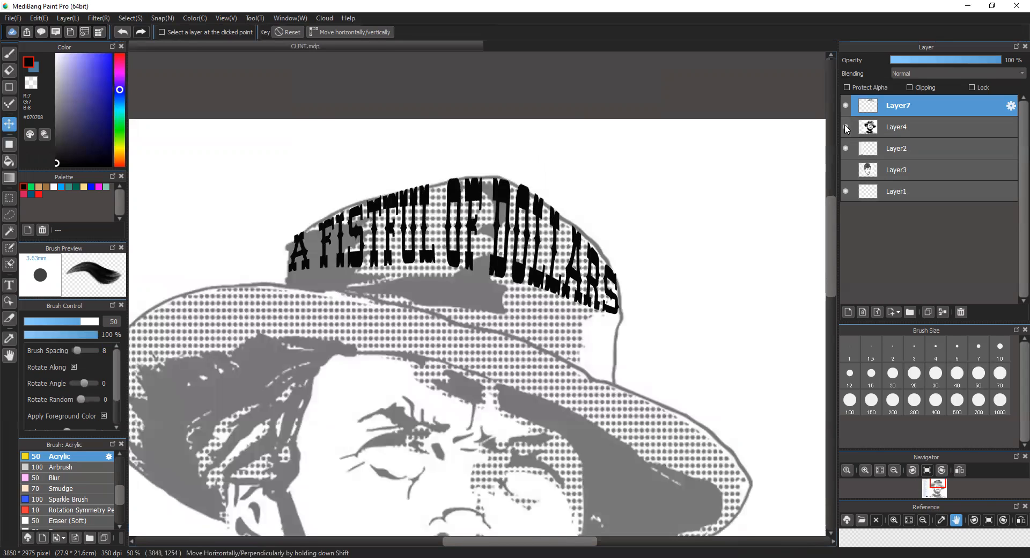
- Add the text "A FEW DOLLARS MORE" above the hat in the Western Normal font at 30 pt
mouse_move(1013, 476)
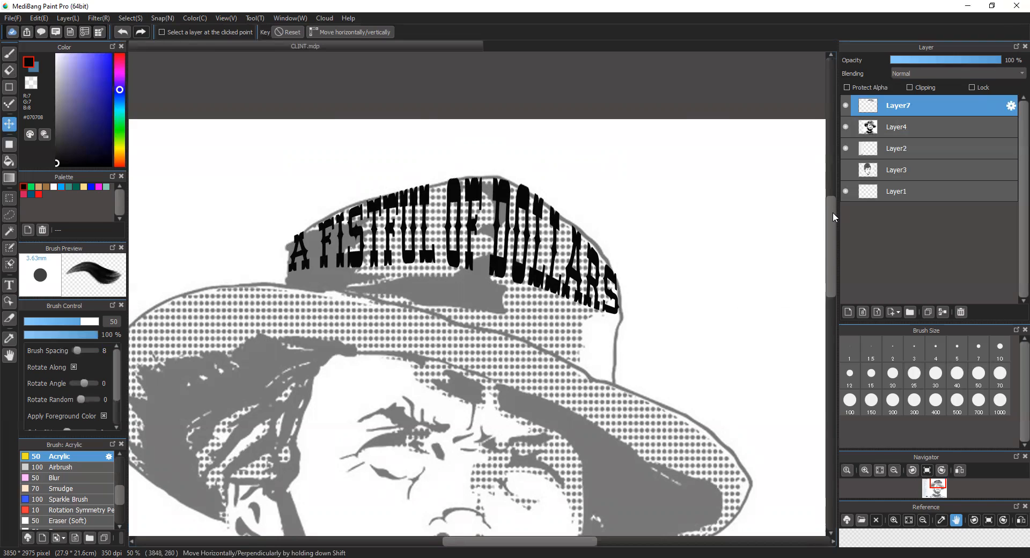
left_click_drag(579, 544, 542, 530)
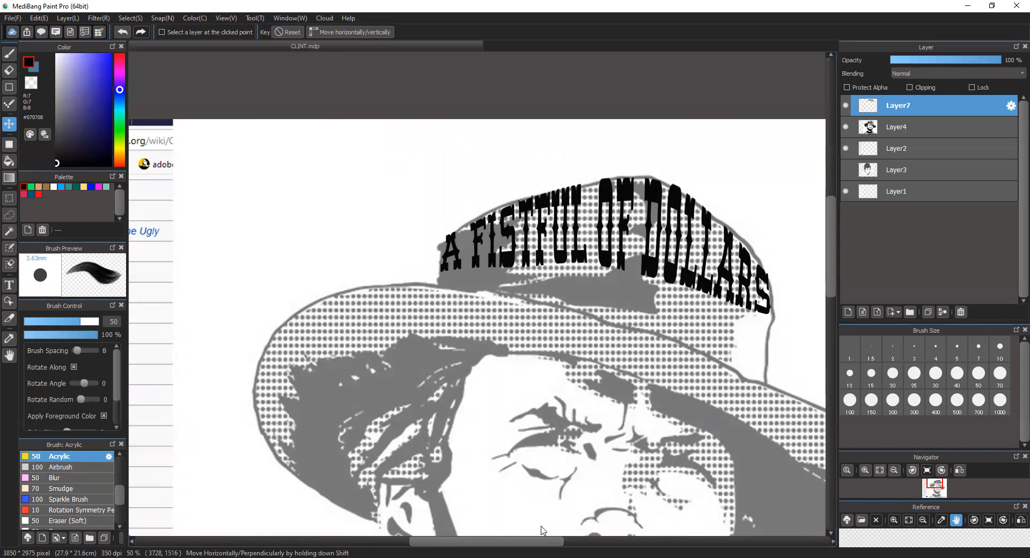
left_click_drag(541, 530, 567, 529)
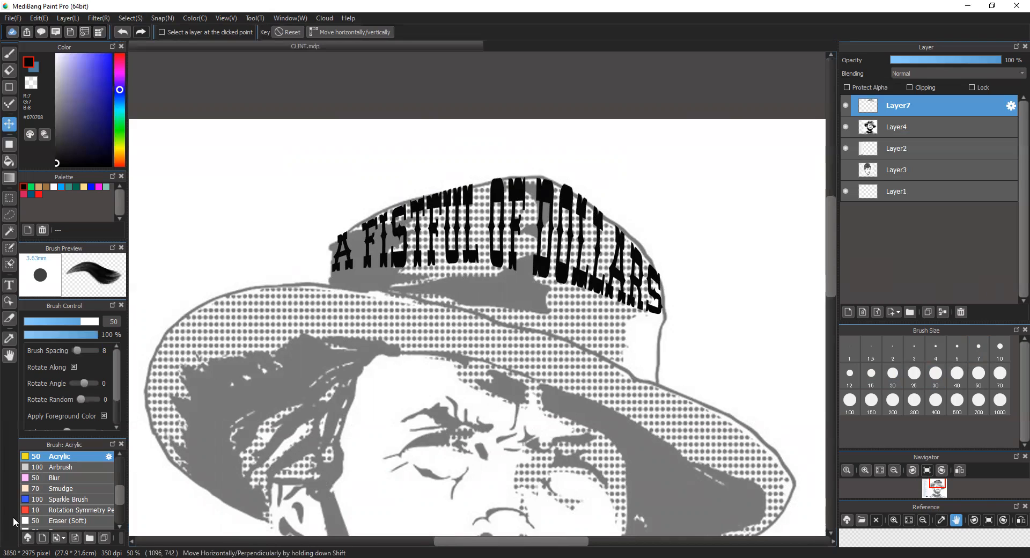
left_click(9, 285)
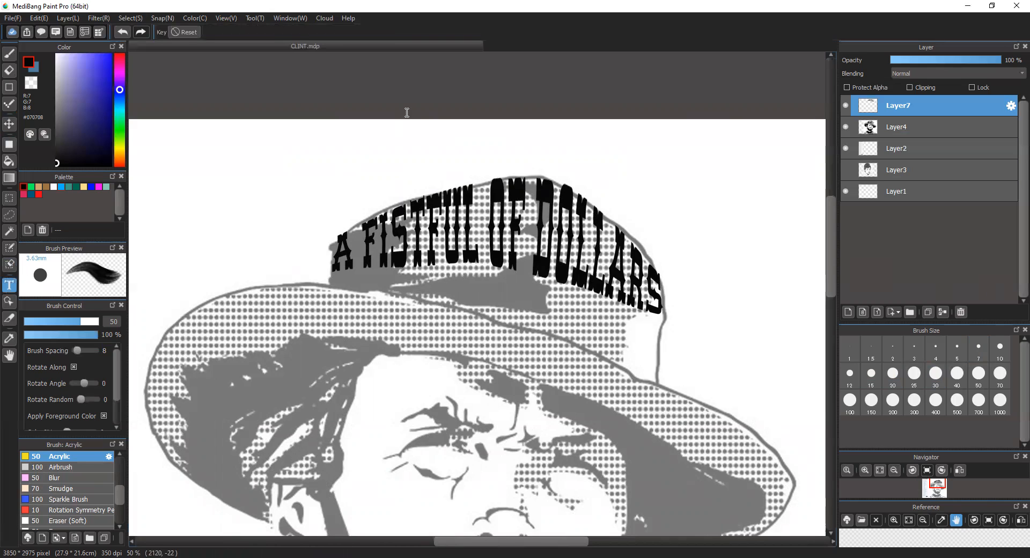
left_click(356, 143)
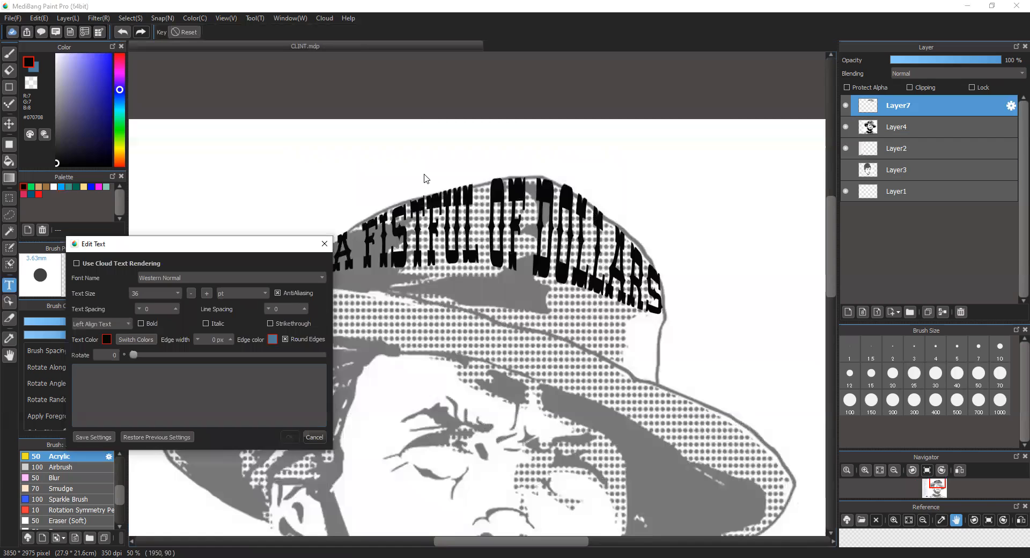
type("A FEW DOLLARS MORE")
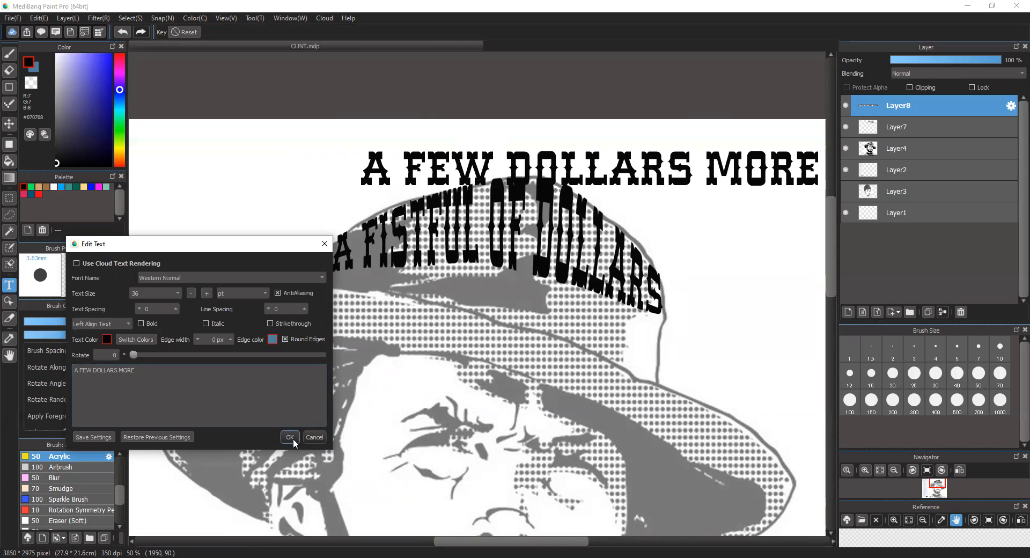
left_click(178, 293)
left_click(158, 358)
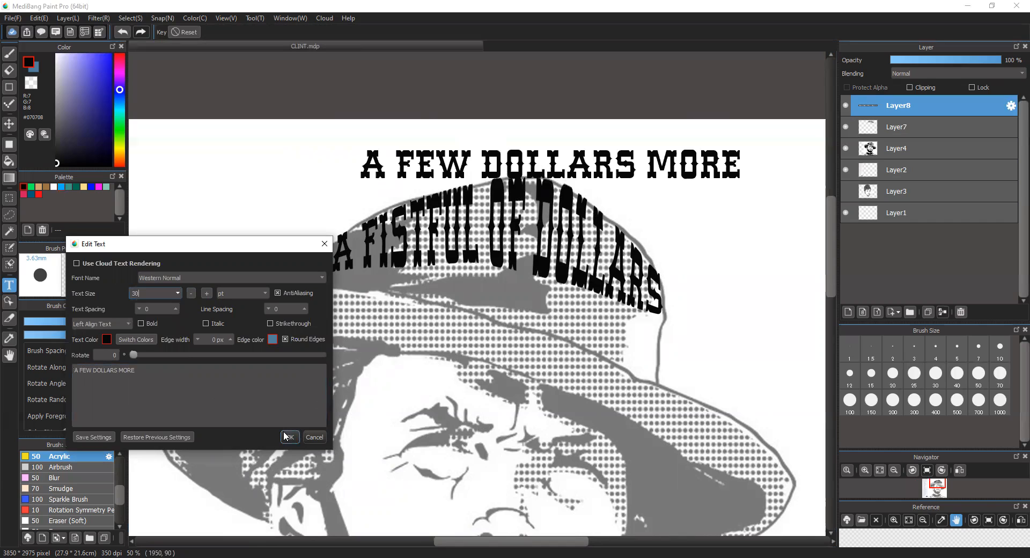
key("Return")
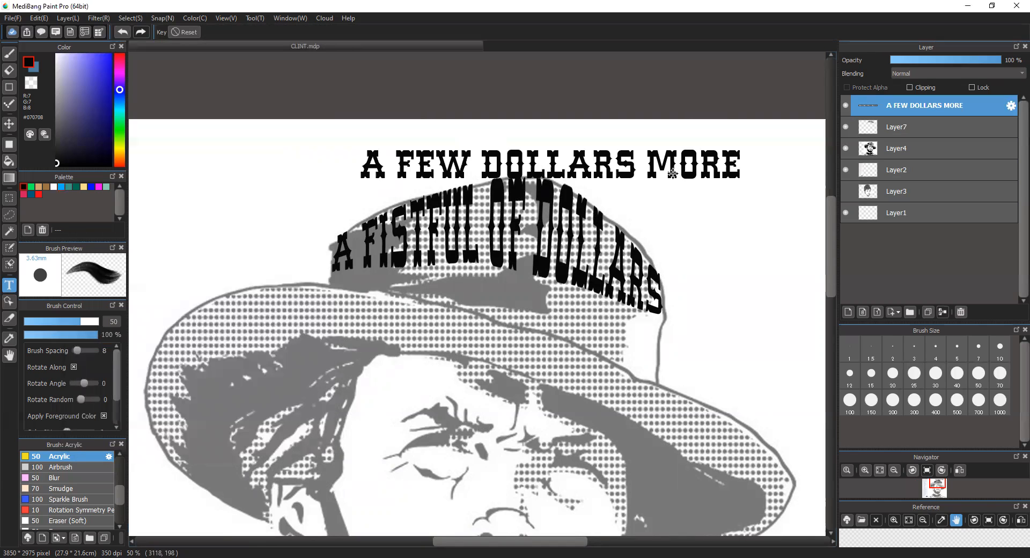
- Paste a copy of "A FEW DOLLARS MORE" as a new layer, delete the original text layer, and move the copy below the first title
key("ctrl+v")
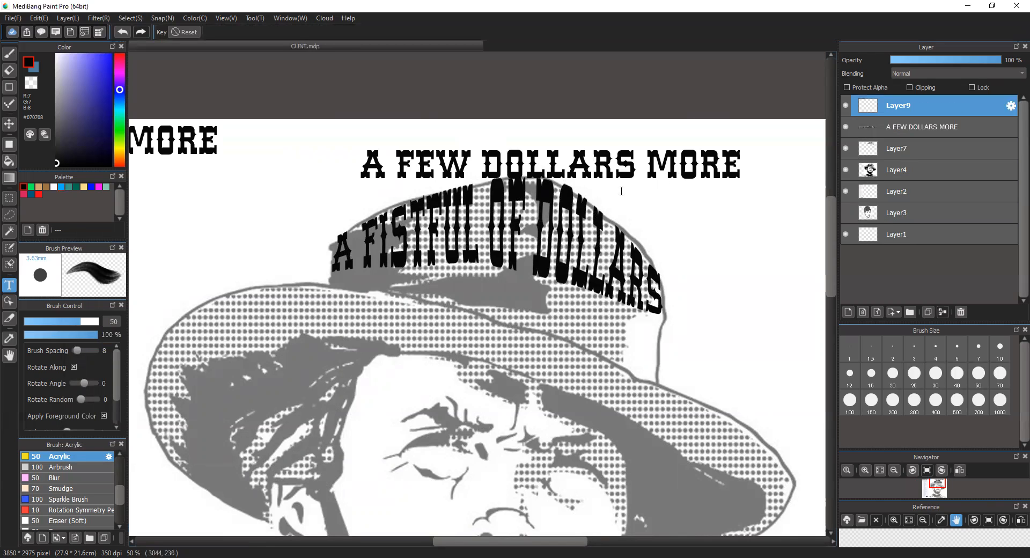
left_click(968, 134)
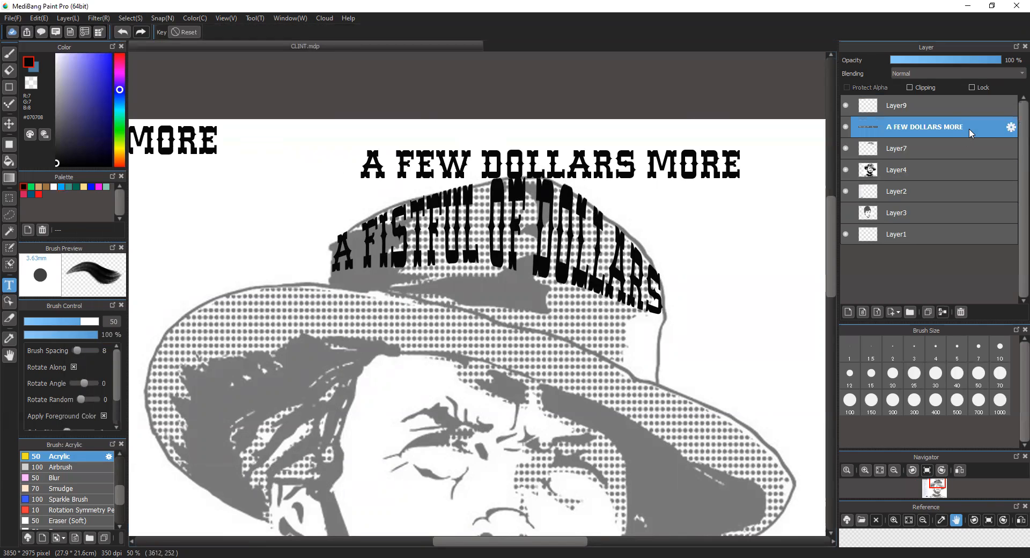
left_click(960, 312)
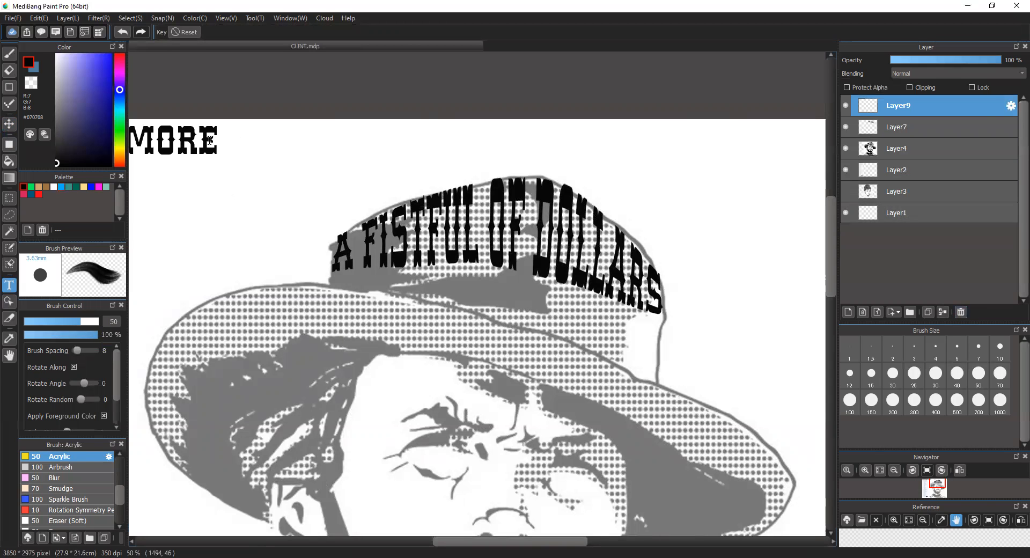
left_click(9, 123)
left_click_drag(153, 143, 640, 290)
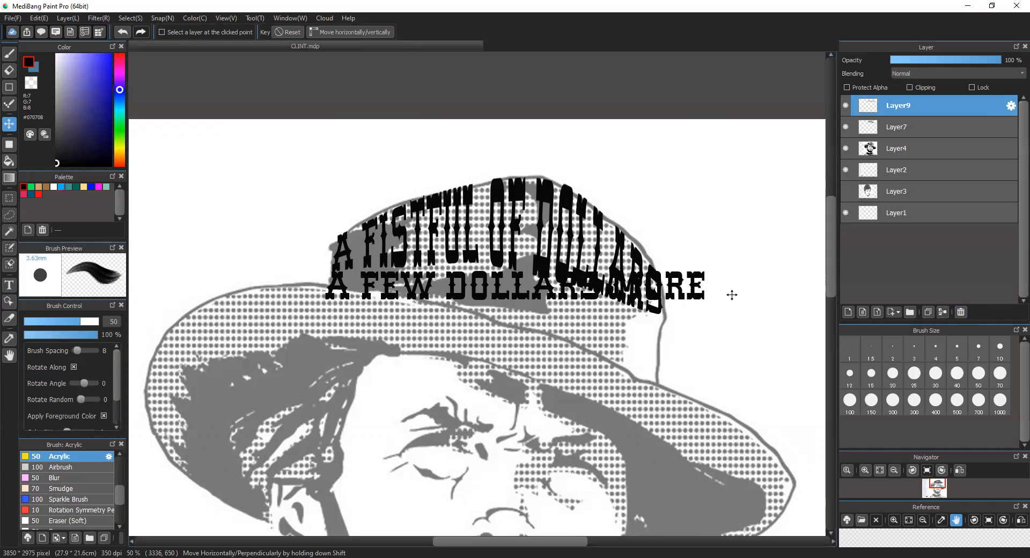
left_click(130, 18)
left_click(185, 170)
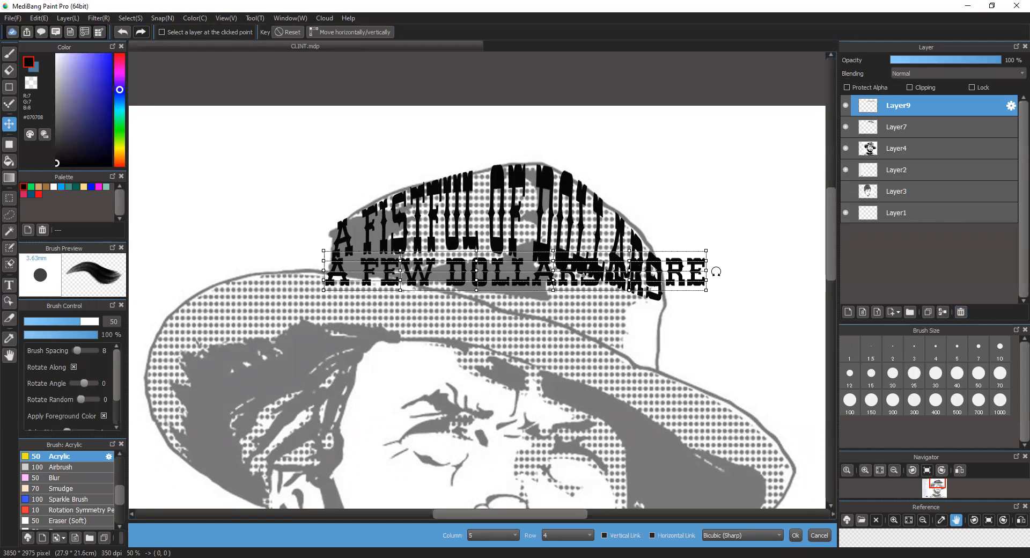
key("ctrl+z")
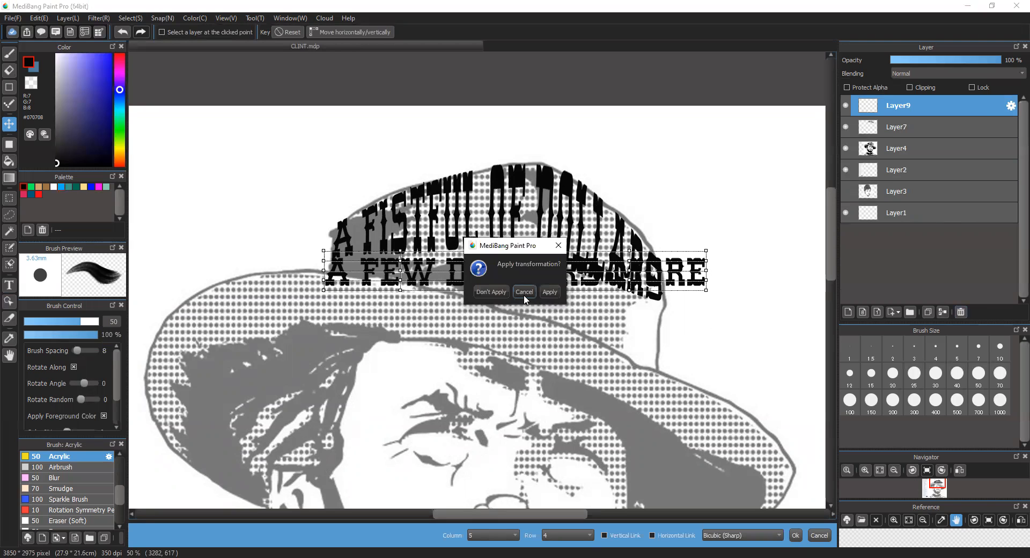
left_click(490, 293)
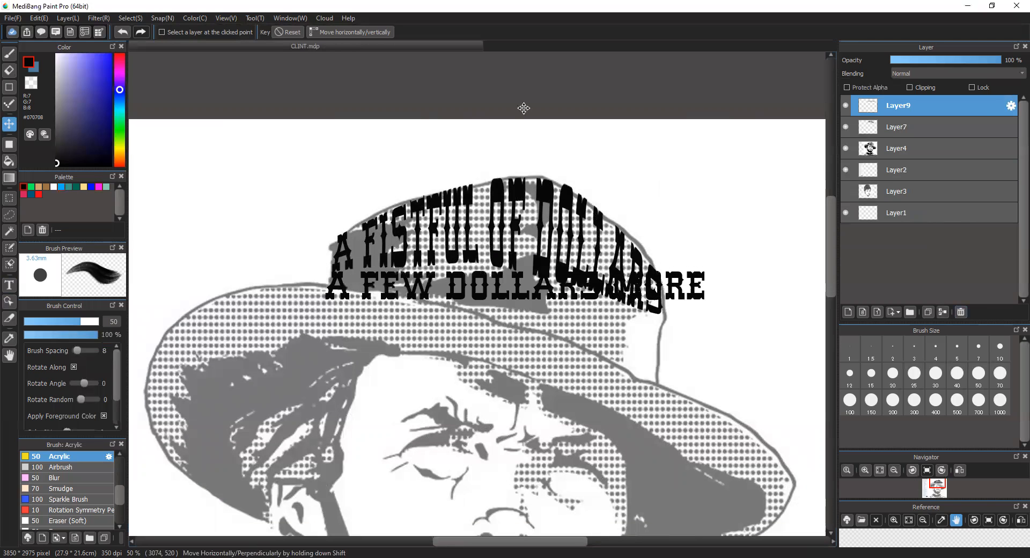
- Free-transform "A FEW DOLLARS MORE" with perspective so its "MORE" end widens down to the brim and fits the crown's side
key("ctrl+t")
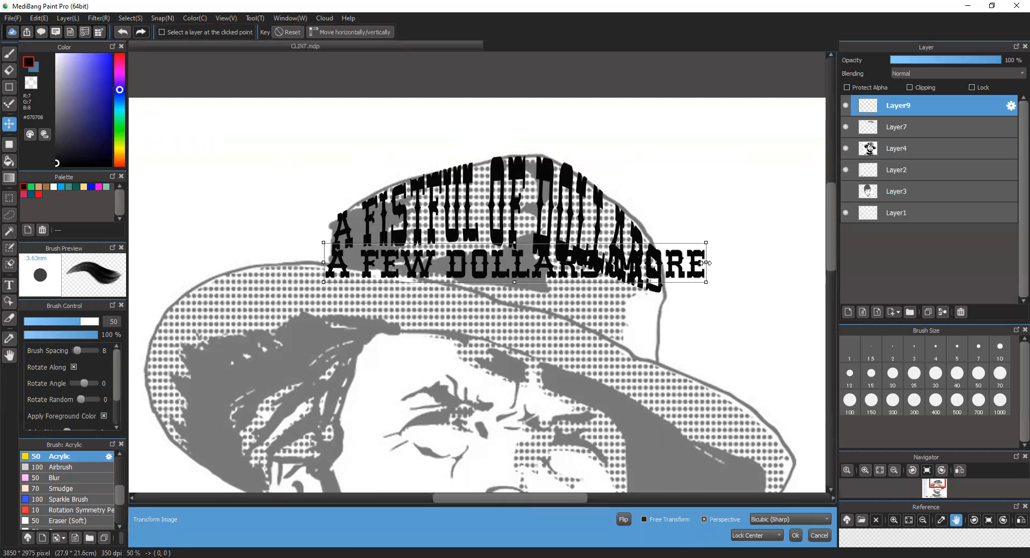
left_click_drag(705, 263, 704, 264)
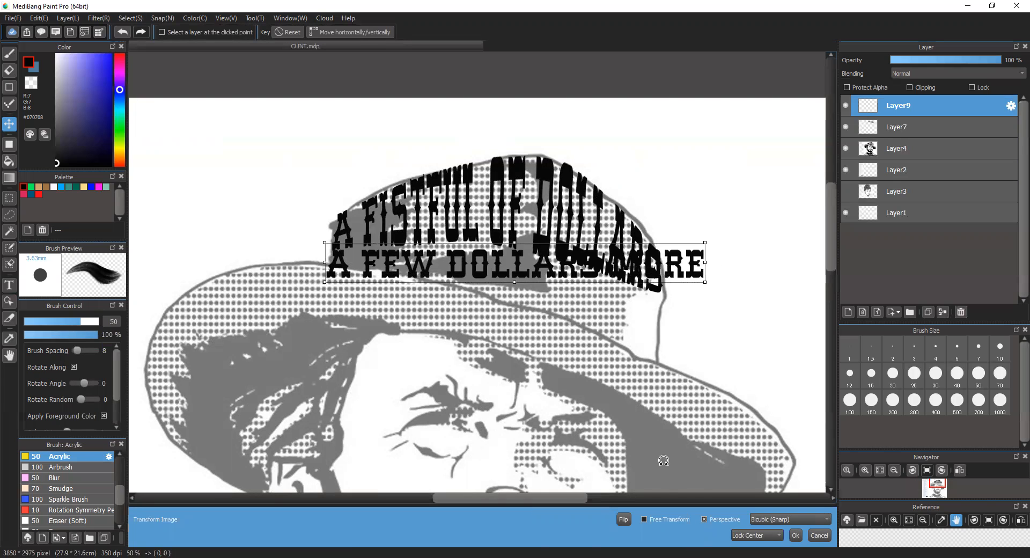
left_click(669, 520)
left_click_drag(704, 284, 658, 378)
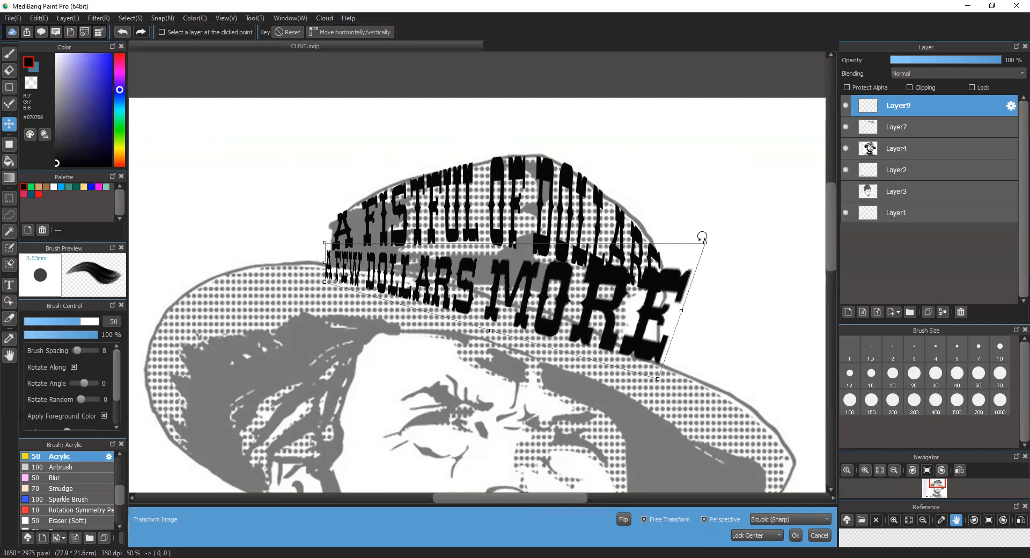
left_click_drag(704, 242, 665, 272)
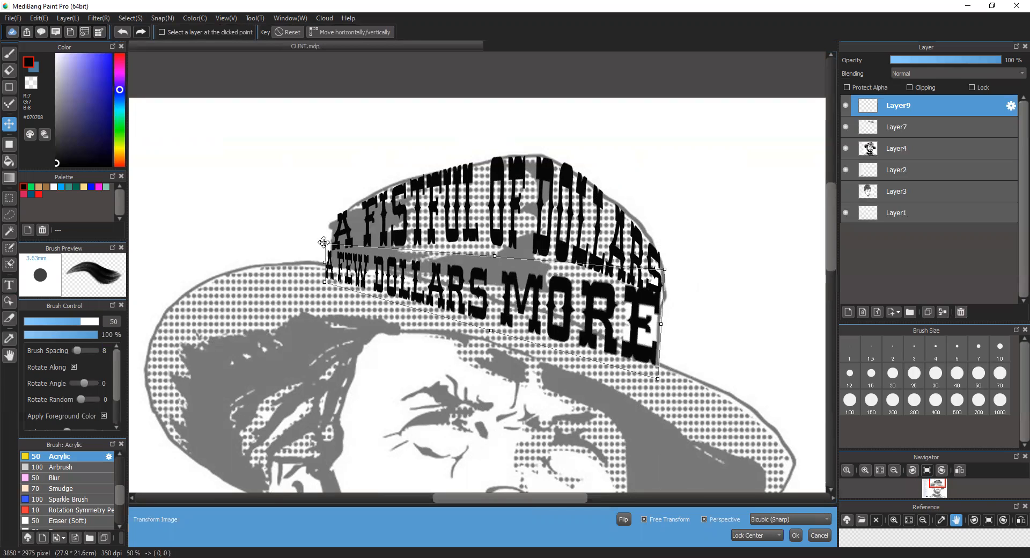
- Shift the title up against the crown's edge, realign its corners at "MORE" with the brim and "DOLLARS", and apply the transform
mouse_move(332, 258)
left_mouse_down()
mouse_move(344, 243)
mouse_move(330, 232)
mouse_move(333, 245)
left_mouse_up()
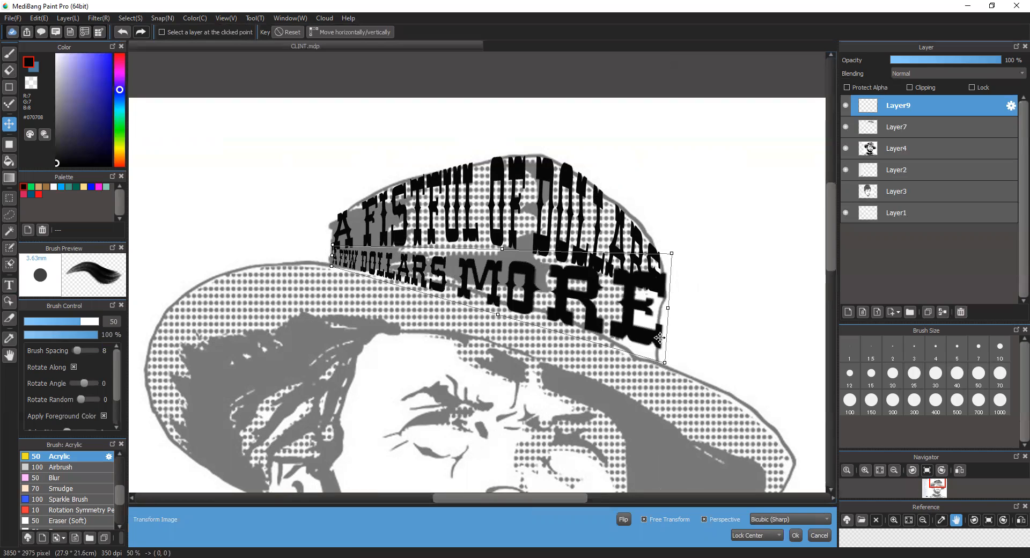
left_click_drag(663, 361, 660, 374)
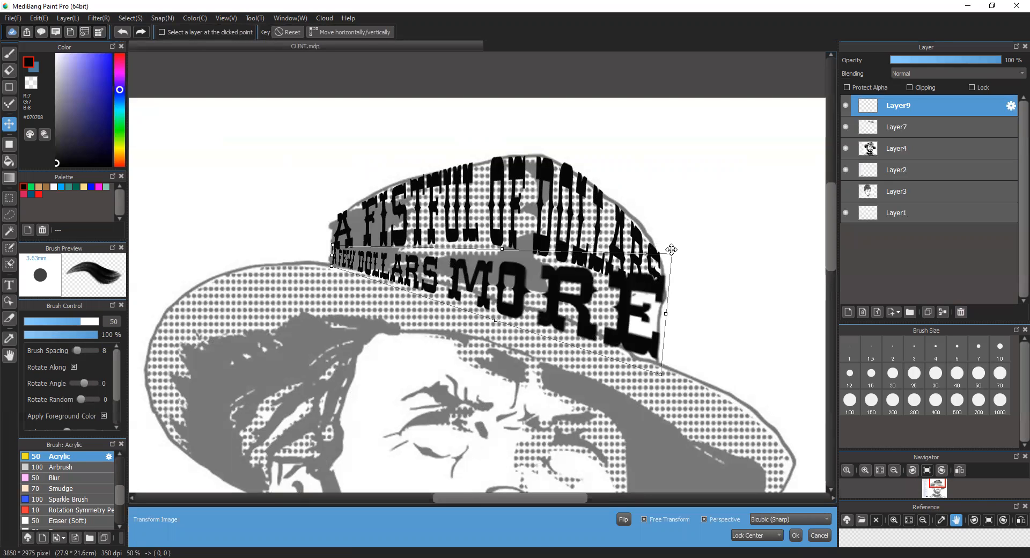
left_click_drag(671, 250, 668, 276)
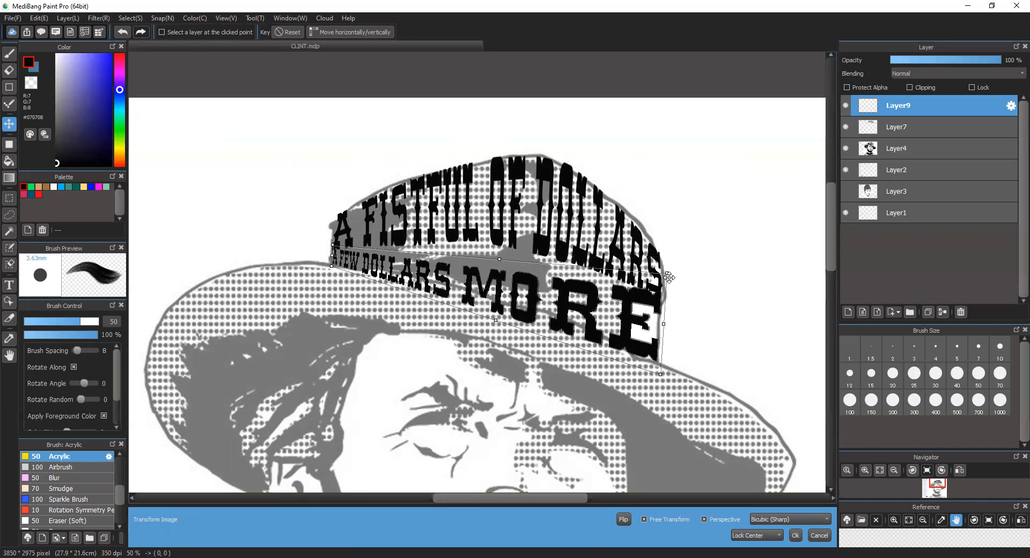
left_click(795, 537)
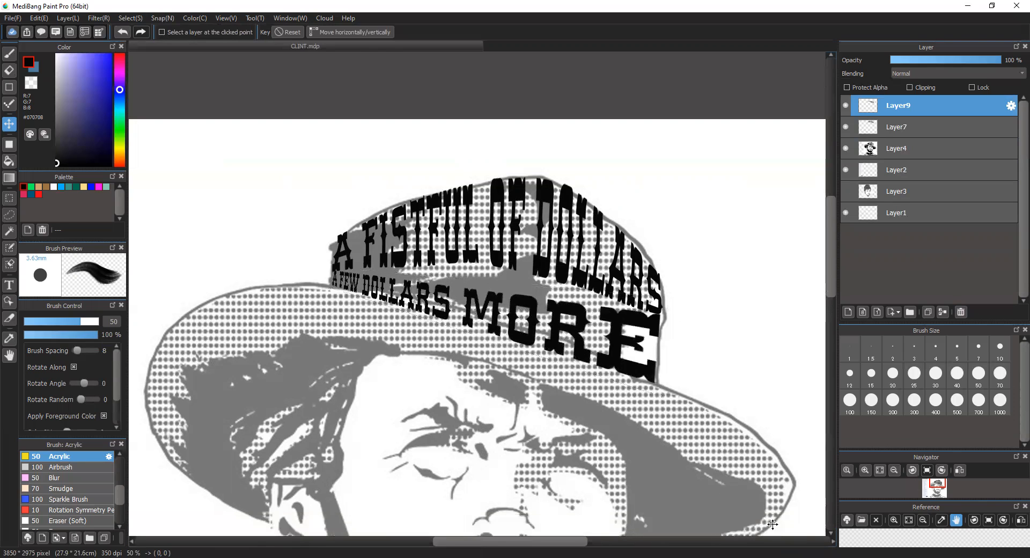
- Mesh-transform the second title with 5 columns and 4 rows, raising its upper mesh points so "MORE" arches toward the first title
left_click(132, 18)
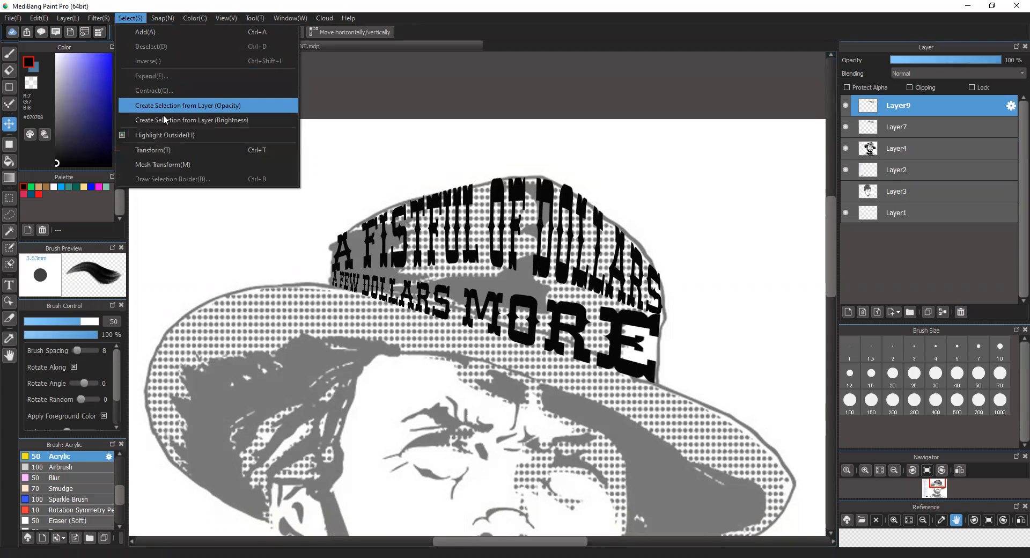
left_click(178, 163)
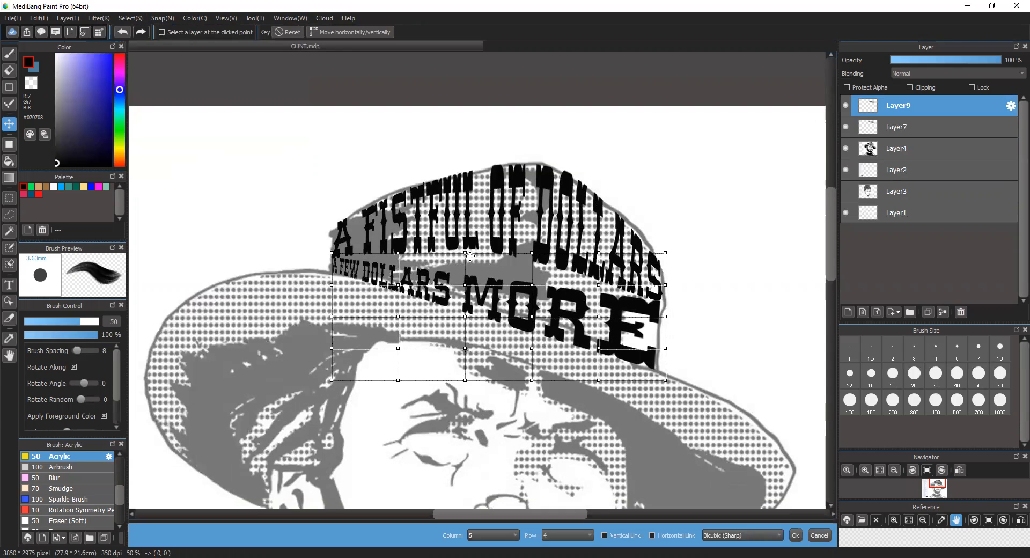
left_click_drag(465, 253, 465, 238)
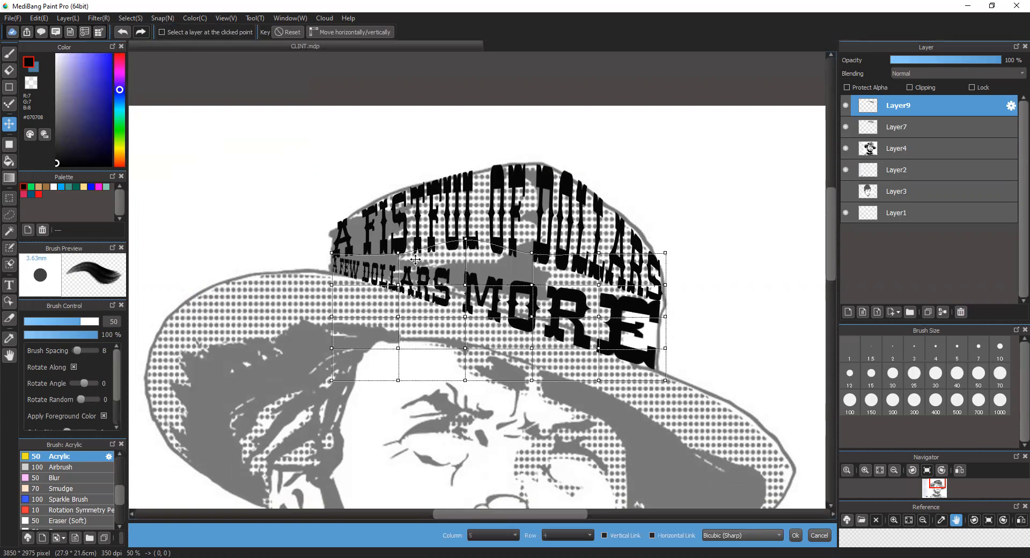
left_click_drag(398, 251, 397, 237)
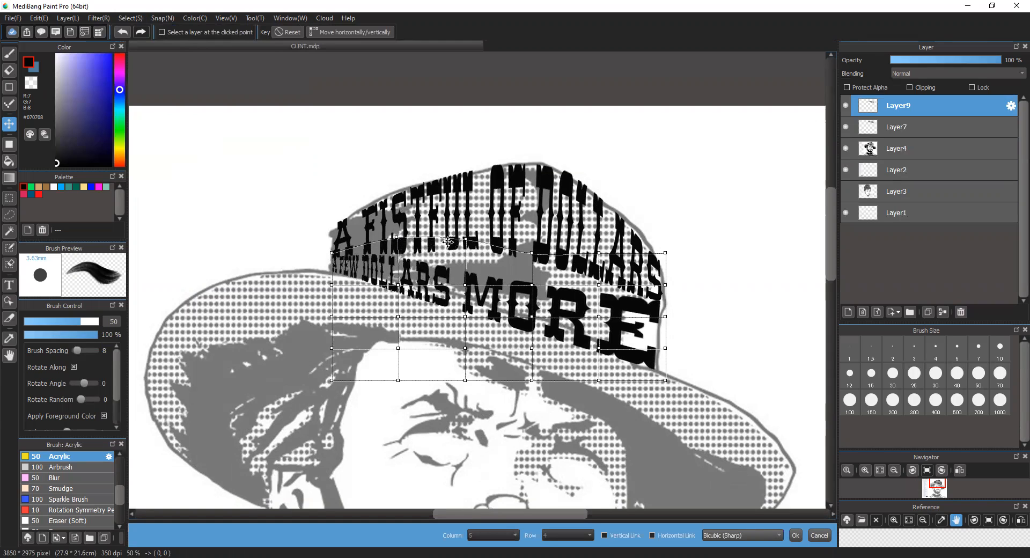
left_click_drag(465, 285, 465, 273)
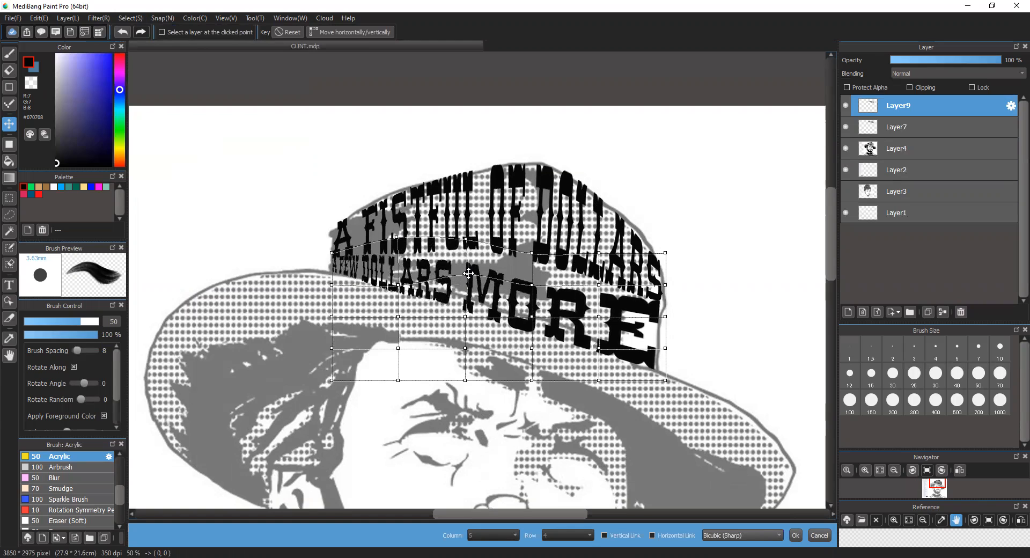
left_click_drag(531, 252, 532, 236)
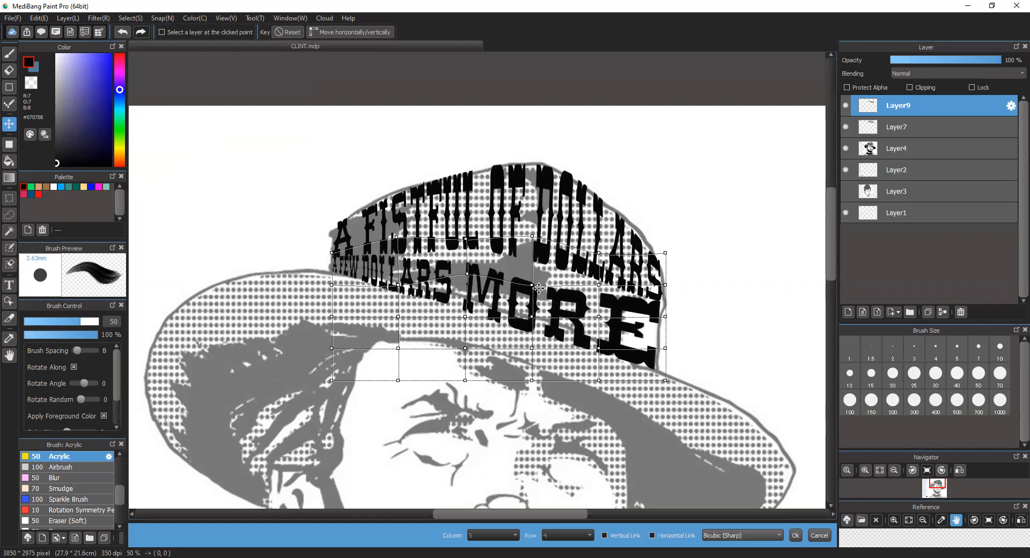
left_click_drag(530, 283, 533, 268)
left_click_drag(599, 284, 598, 275)
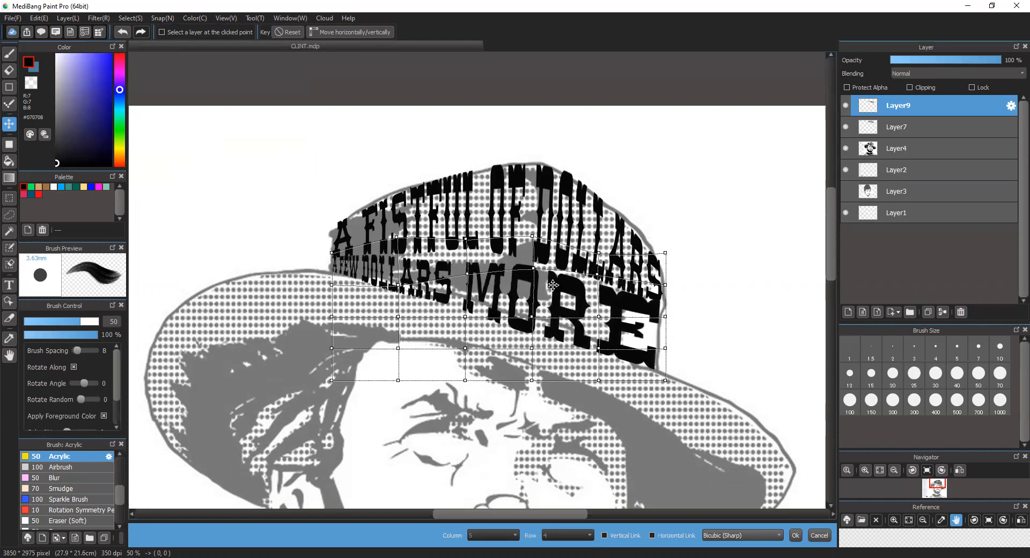
- Raise the inner mesh points around "DOLLARS" and "MO" so the second title follows the curve beneath "A FISTFUL OF DOLLARS"
left_click_drag(398, 282, 400, 278)
left_click_drag(397, 238, 400, 239)
left_click_drag(464, 315, 465, 304)
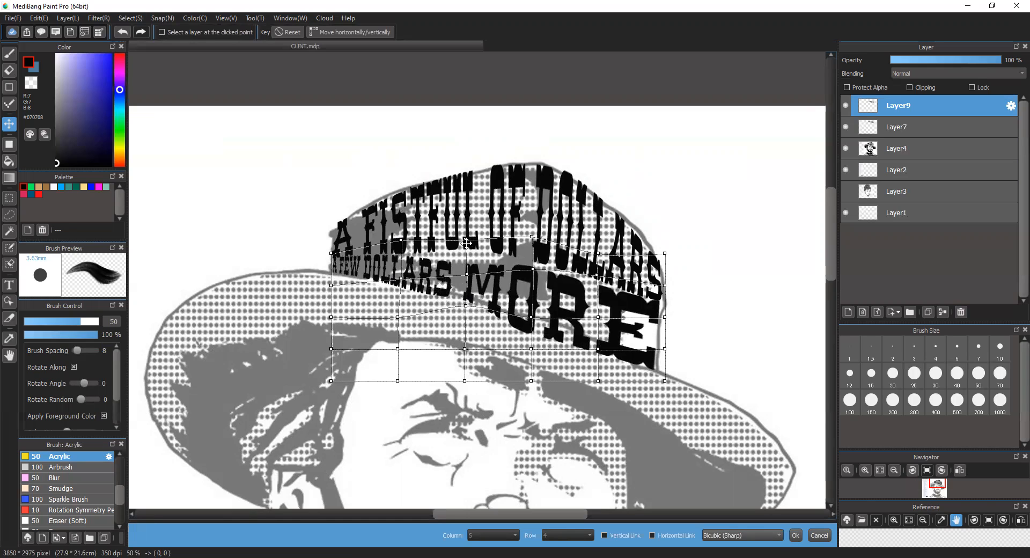
left_click_drag(467, 271, 464, 263)
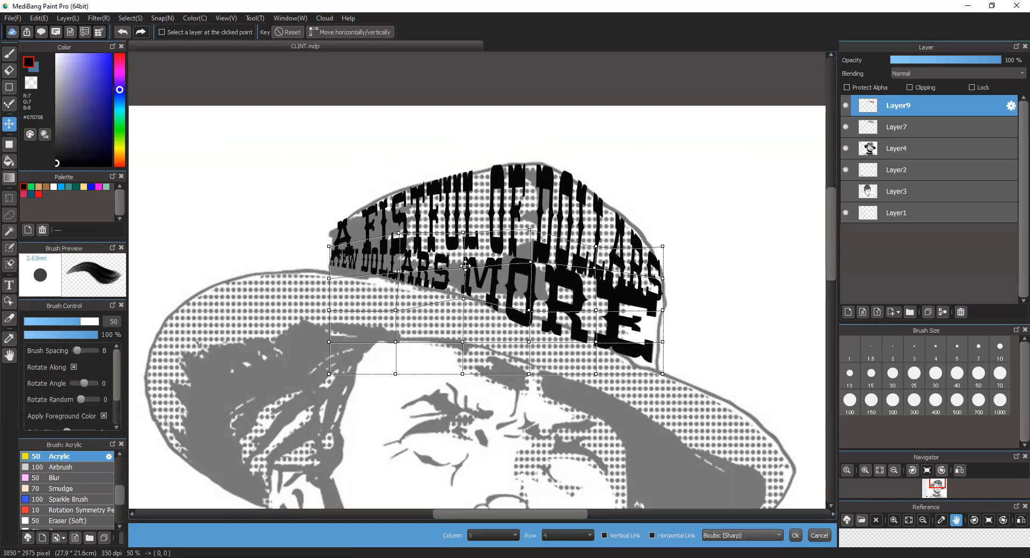
left_click_drag(466, 268, 468, 230)
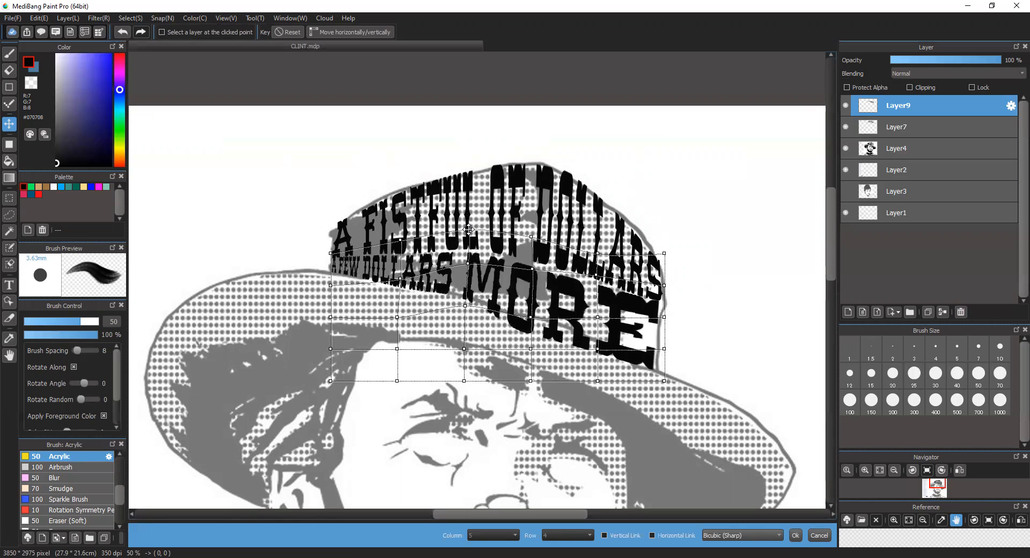
left_click_drag(399, 278, 403, 276)
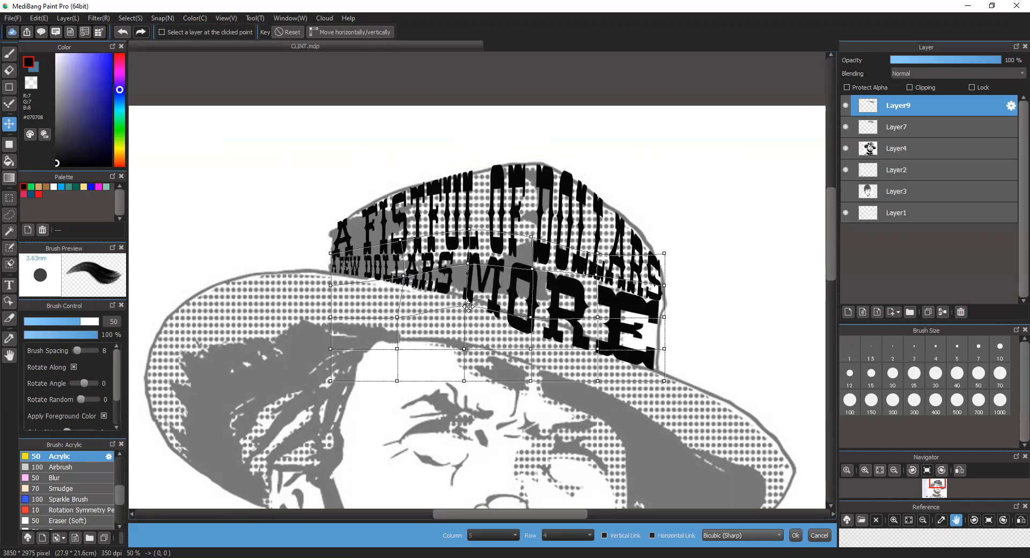
left_click_drag(465, 307, 466, 302)
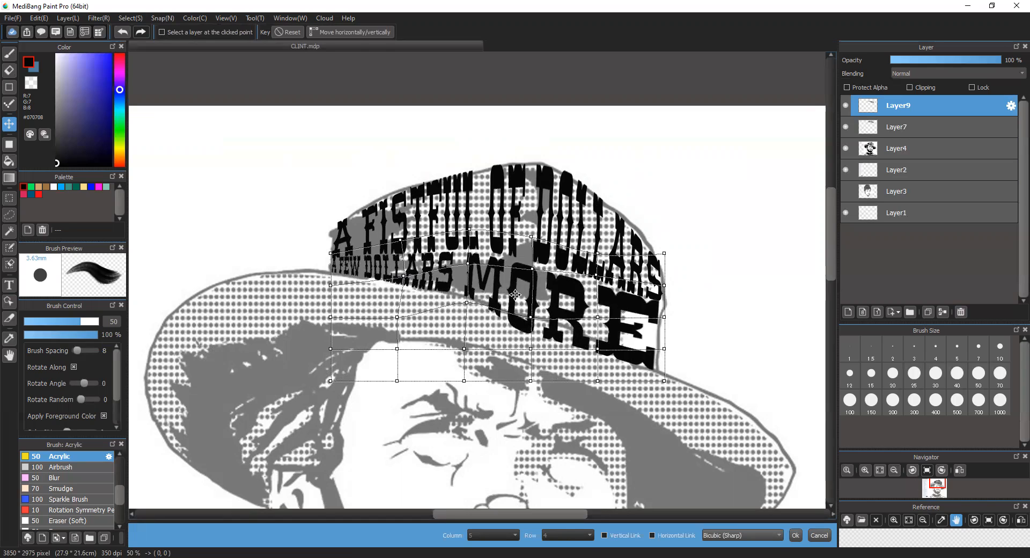
left_click_drag(531, 267, 531, 265)
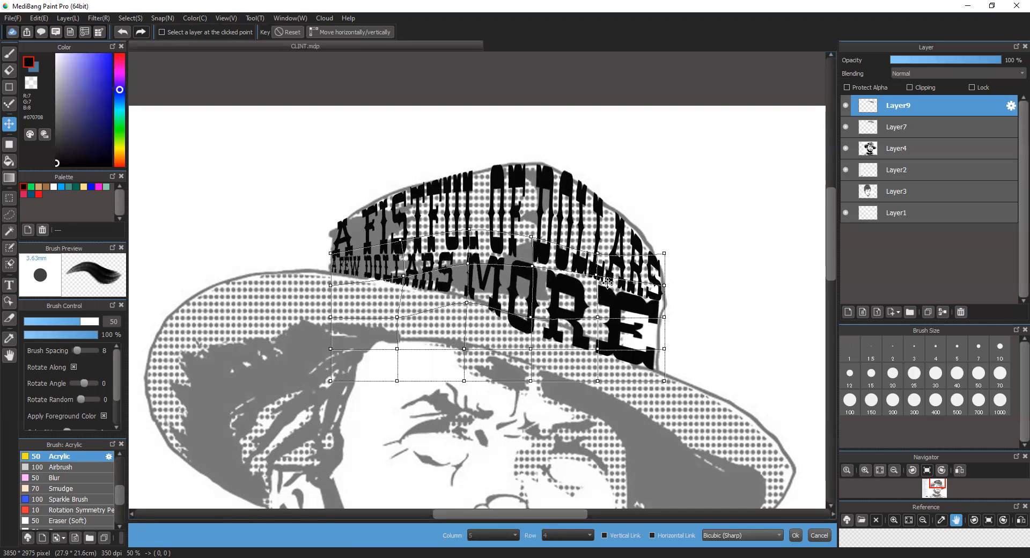
- Lift the lower mesh points under "ORE" along the brim, apply the mesh transform, and check the titles with Layer4 temporarily hidden
left_click_drag(530, 317, 532, 299)
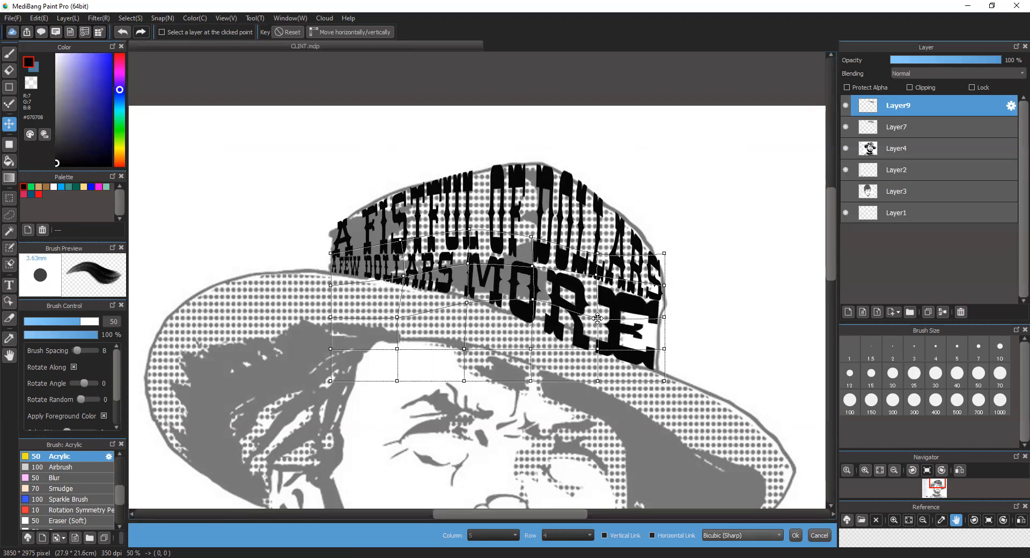
left_click_drag(597, 317, 592, 314)
left_click_drag(530, 349, 531, 337)
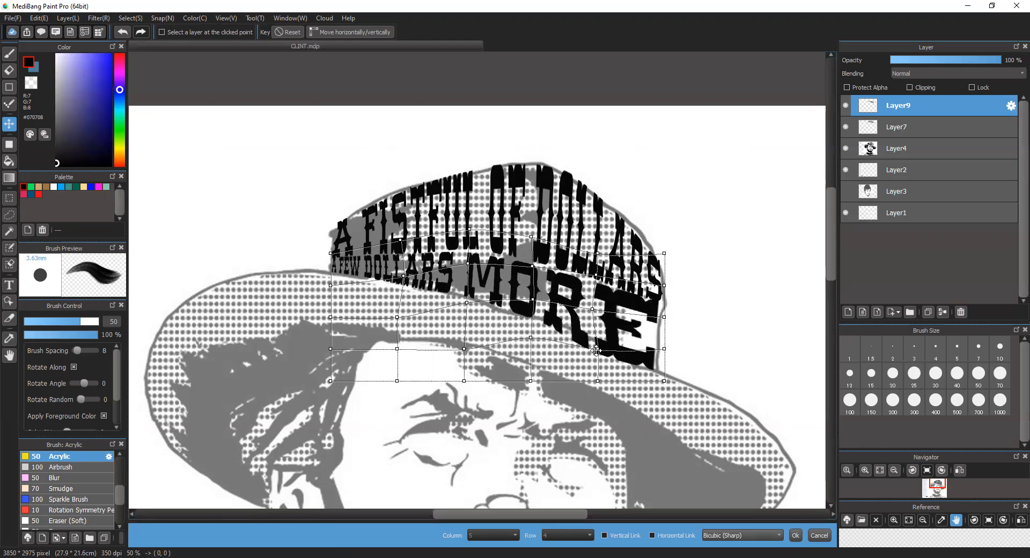
left_click_drag(597, 348, 597, 312)
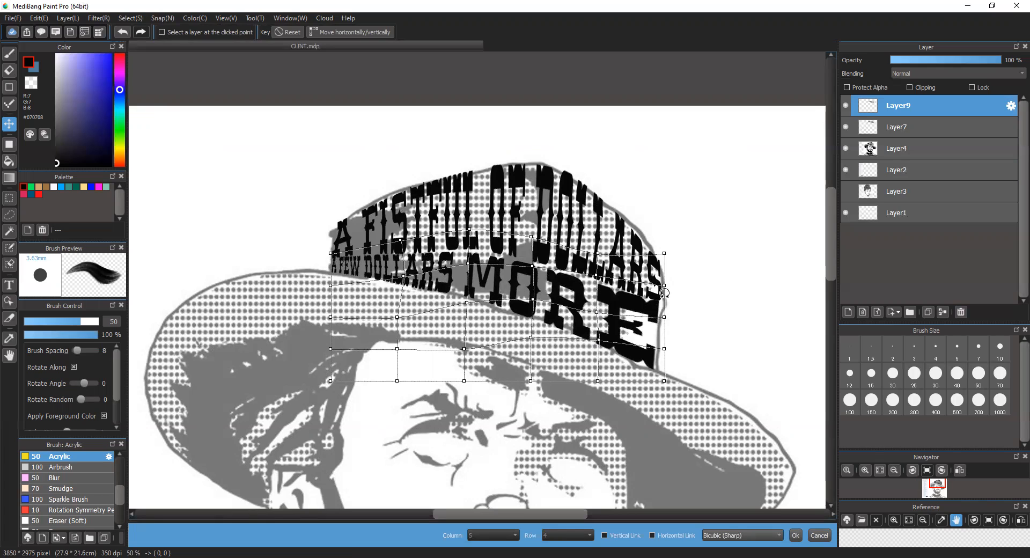
left_click_drag(664, 315, 664, 321)
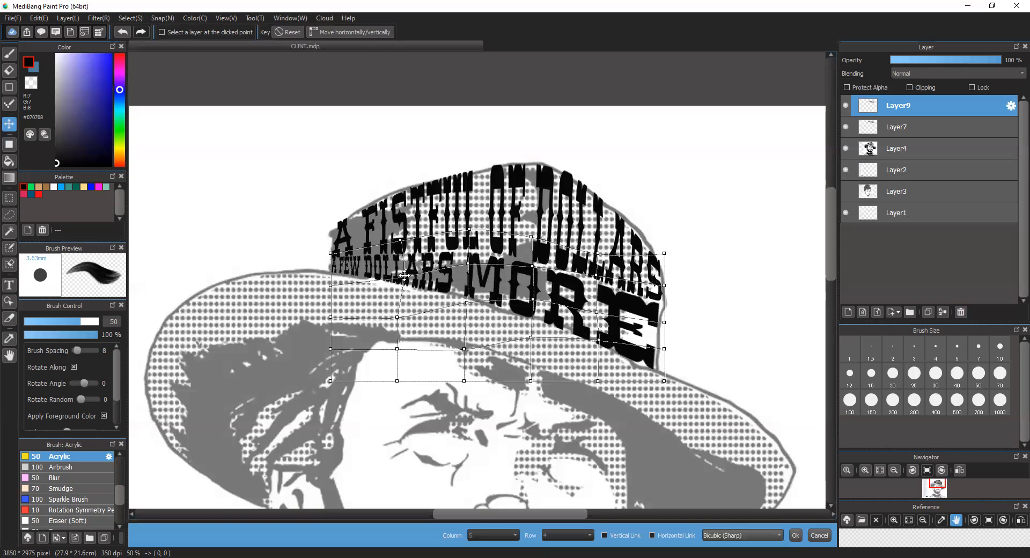
left_click_drag(404, 275, 401, 274)
left_click_drag(330, 252, 329, 255)
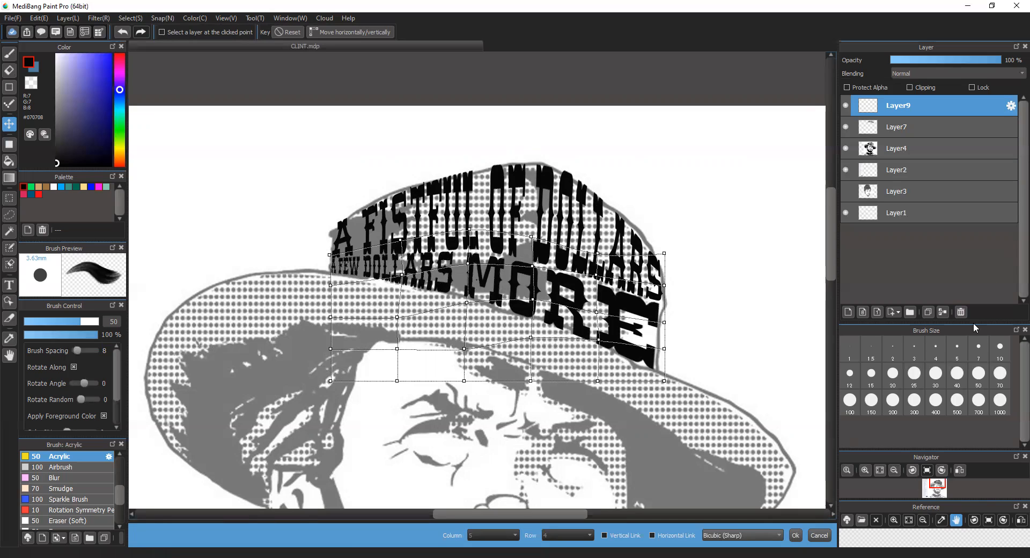
left_click(795, 535)
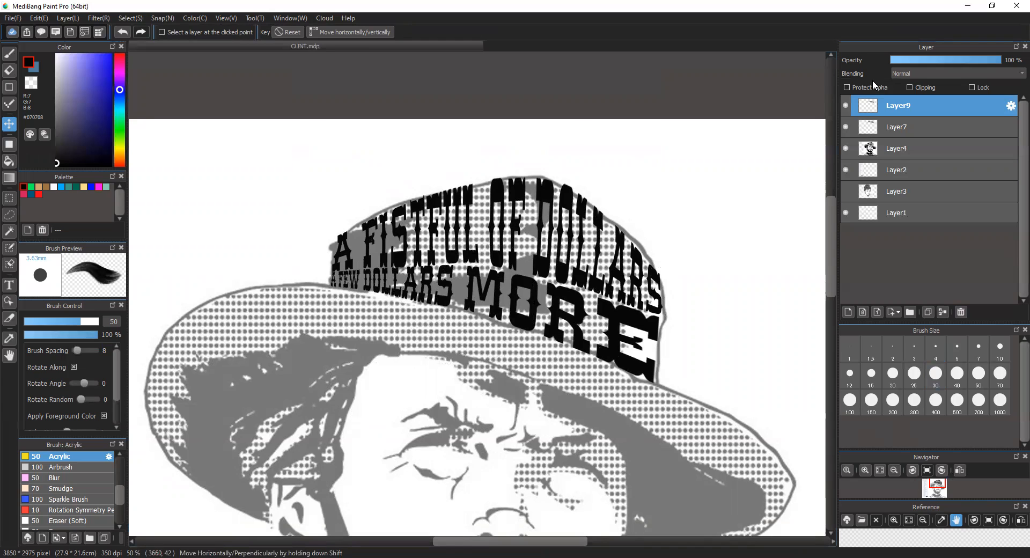
left_click(845, 146)
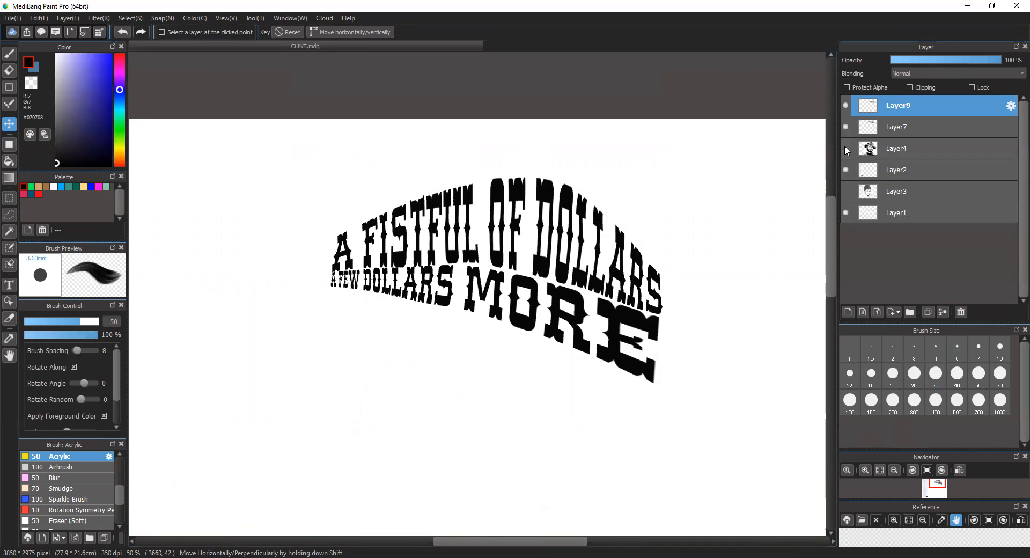
left_click(844, 148)
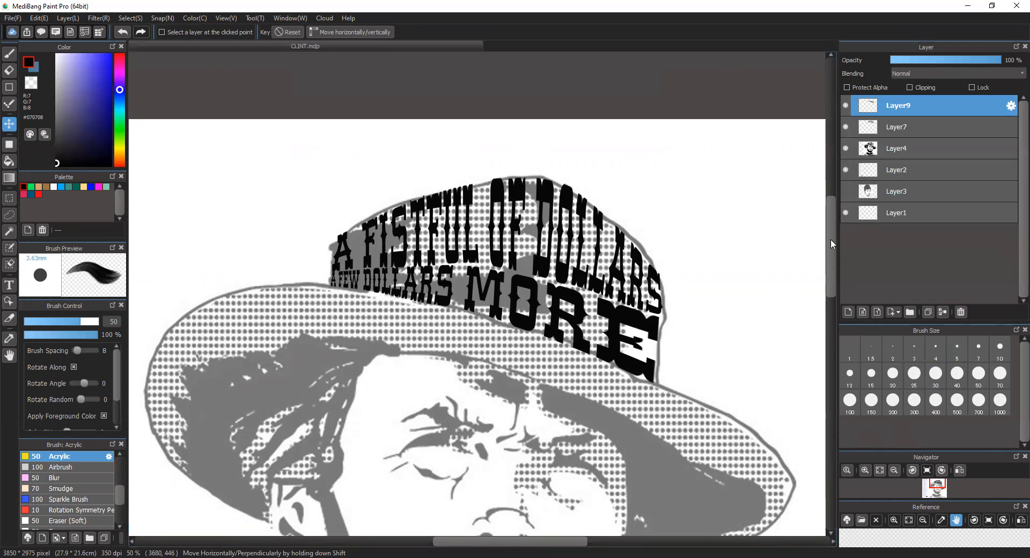
- Add the text "THE GOOD, THE BAD, THE UGLY" in Western Normal at 30 pt above the hat
left_click_drag(831, 239, 831, 256)
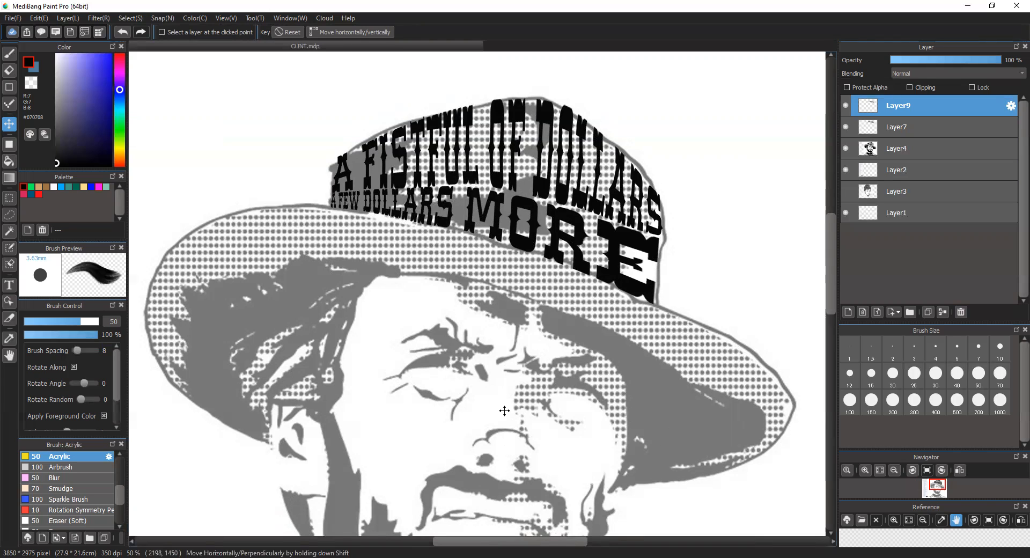
left_click(9, 285)
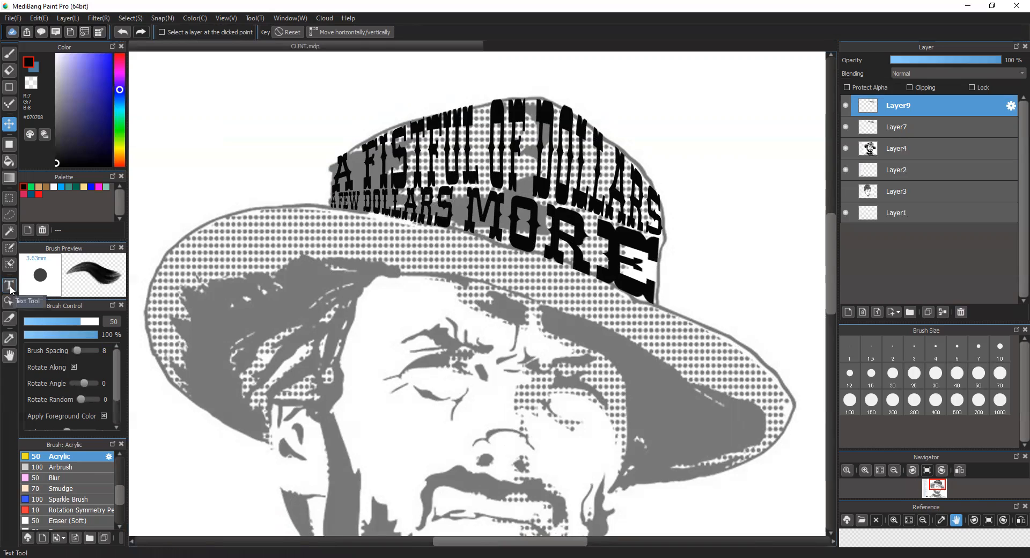
left_click(318, 104)
type("THE GOOD")
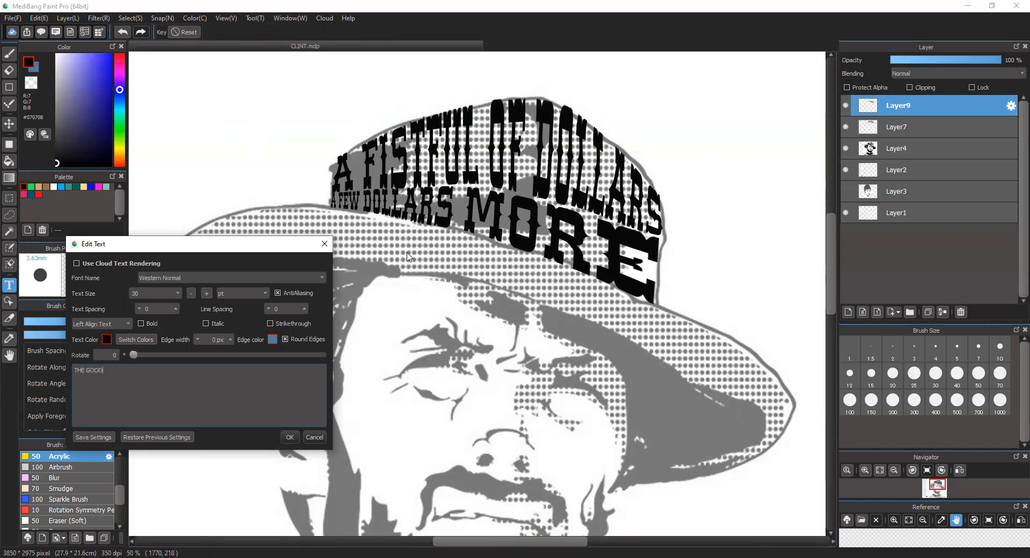
type(", THE ")
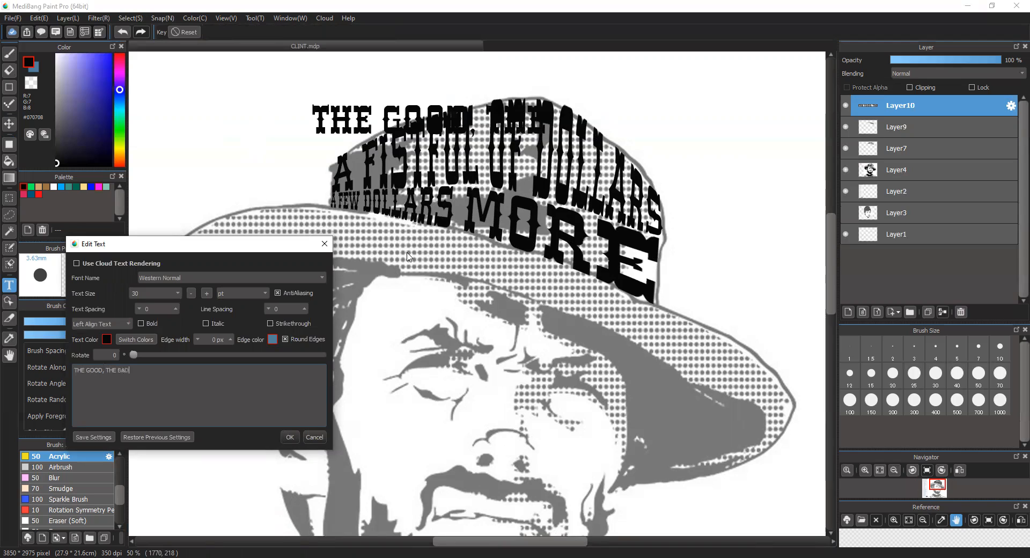
type("BAD, THE UGLY")
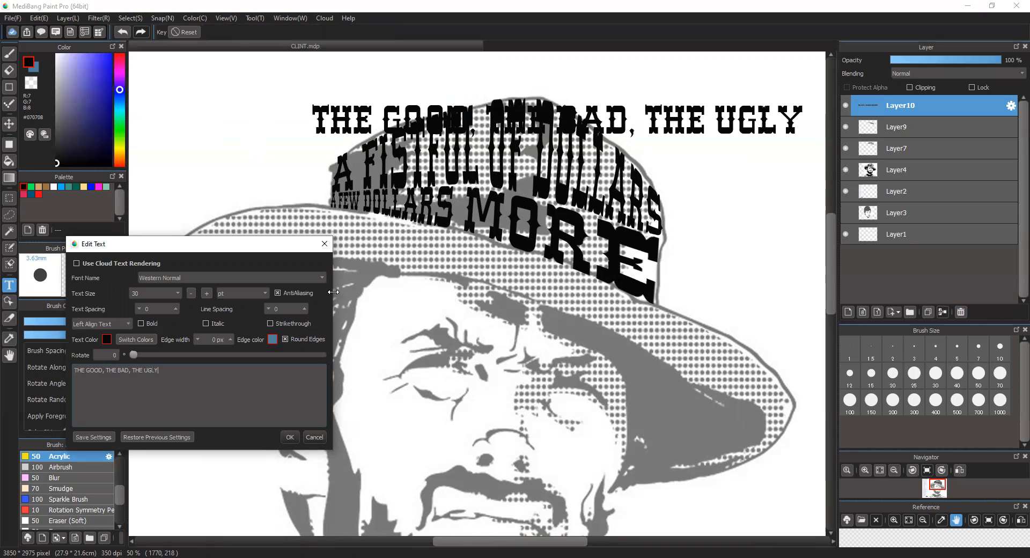
left_click(290, 438)
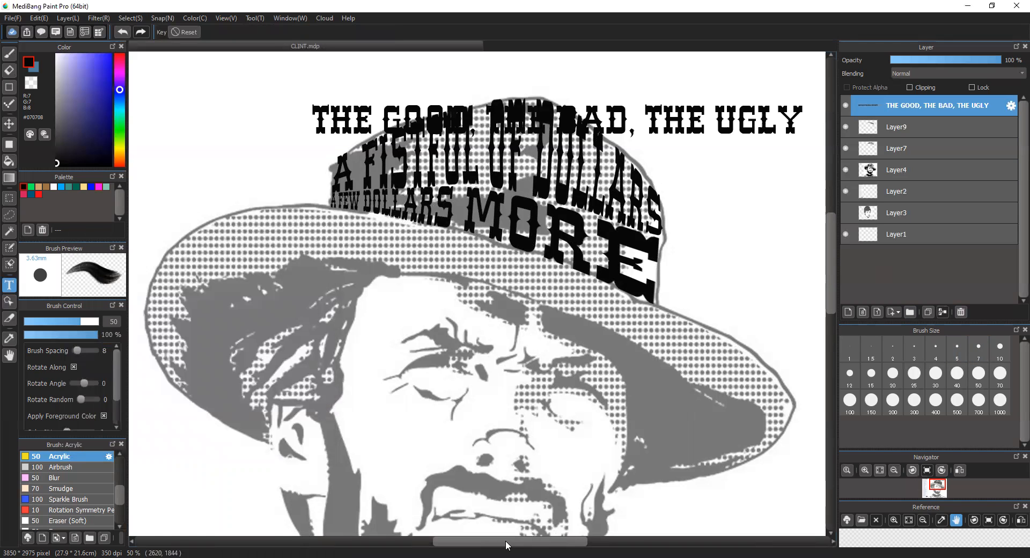
- Change the new text to "THE GOOD, THE BAD AND THE UGLY" and set its size to 36 pt
left_click_drag(434, 539, 480, 538)
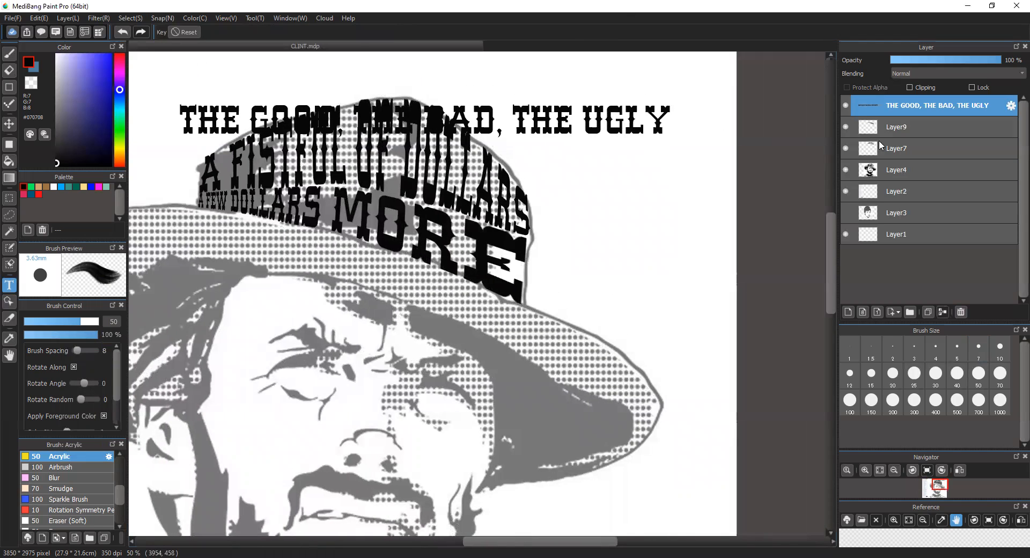
left_click(1010, 107)
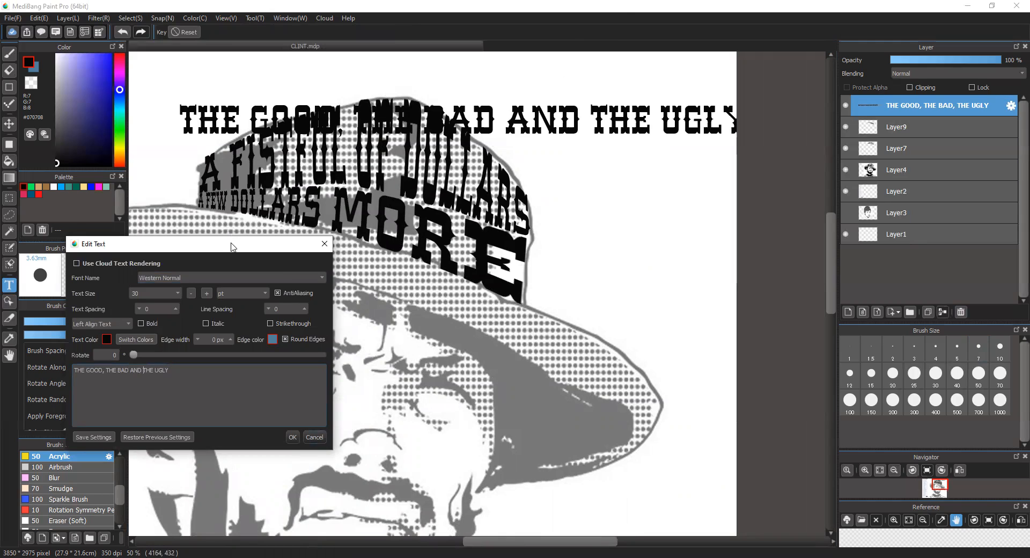
left_click_drag(232, 247, 255, 325)
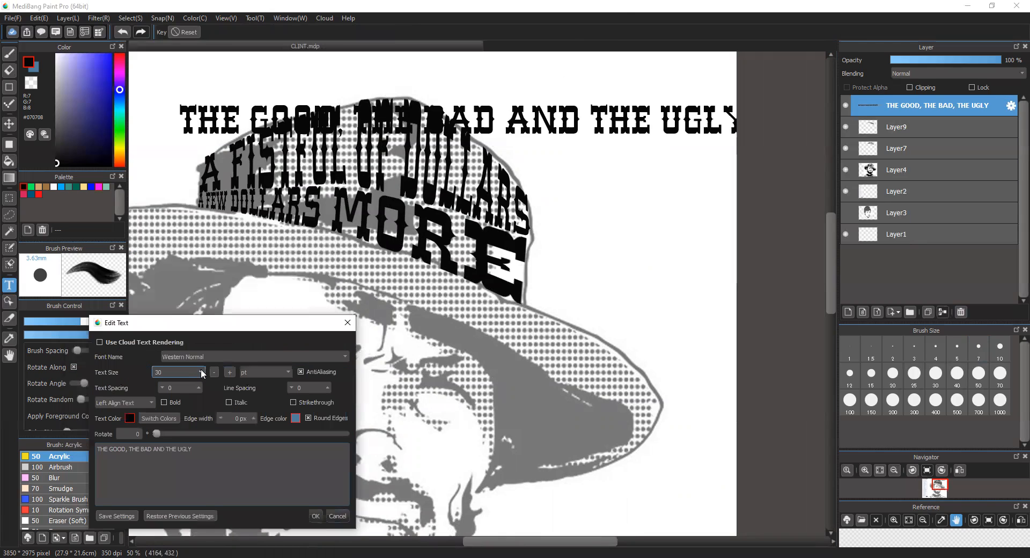
left_click(201, 372)
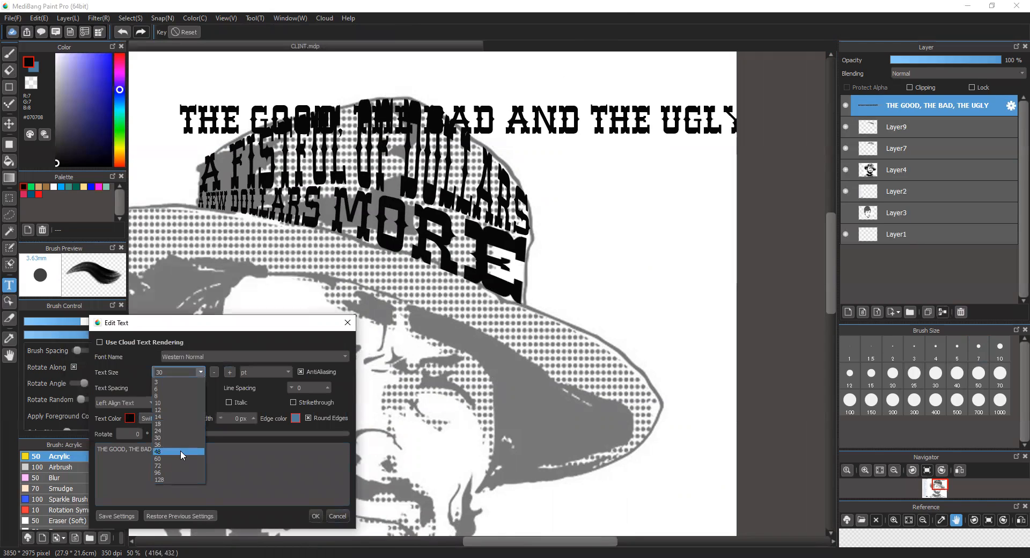
left_click(180, 443)
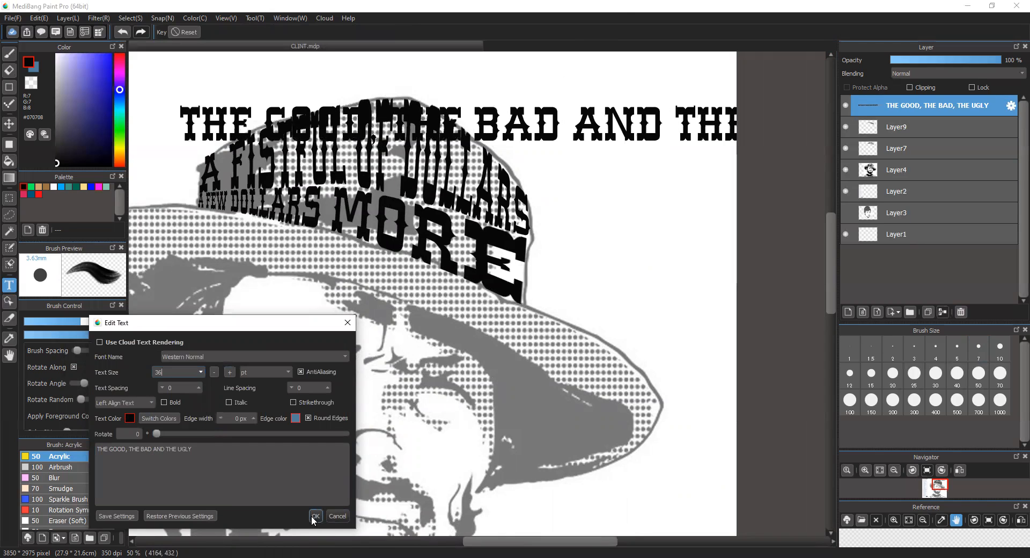
left_click(315, 516)
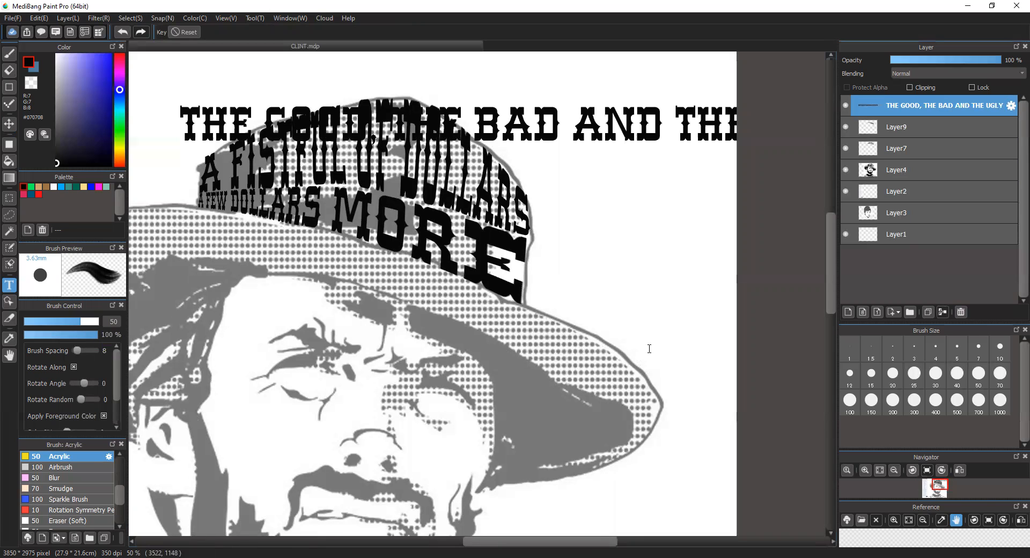
- Paste a copy of "THE GOOD, THE BAD AND THE UGLY" as a new layer, hide the original text layer, and move the copy across the brim
key("ctrl+v")
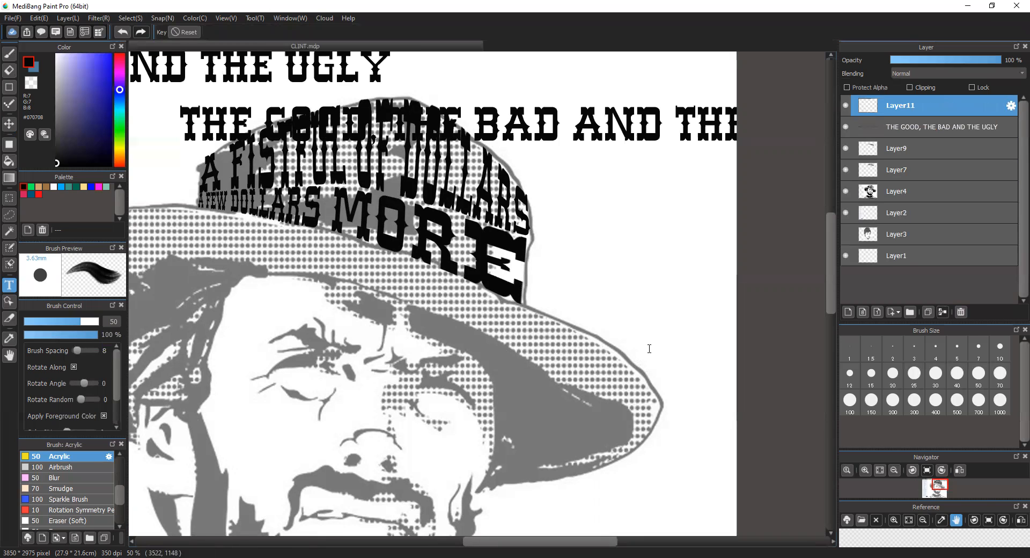
left_click(845, 127)
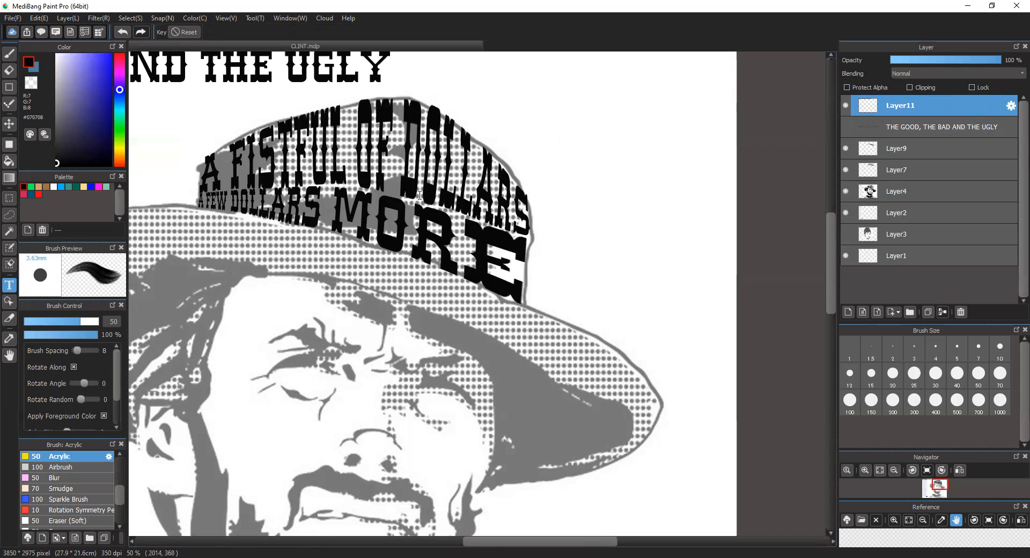
left_click_drag(573, 545, 538, 545)
left_click(10, 122)
left_click_drag(222, 60, 448, 263)
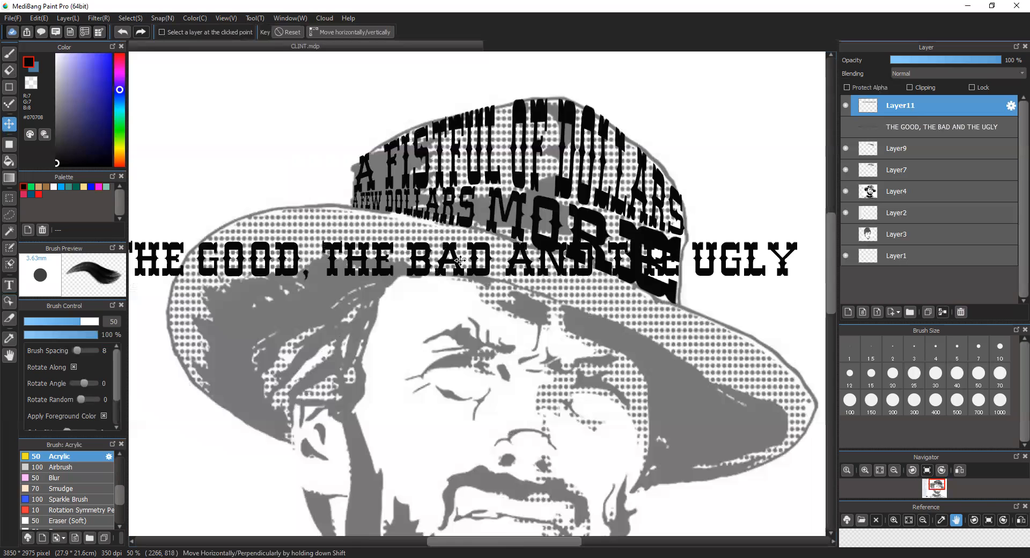
left_click_drag(471, 322, 483, 296)
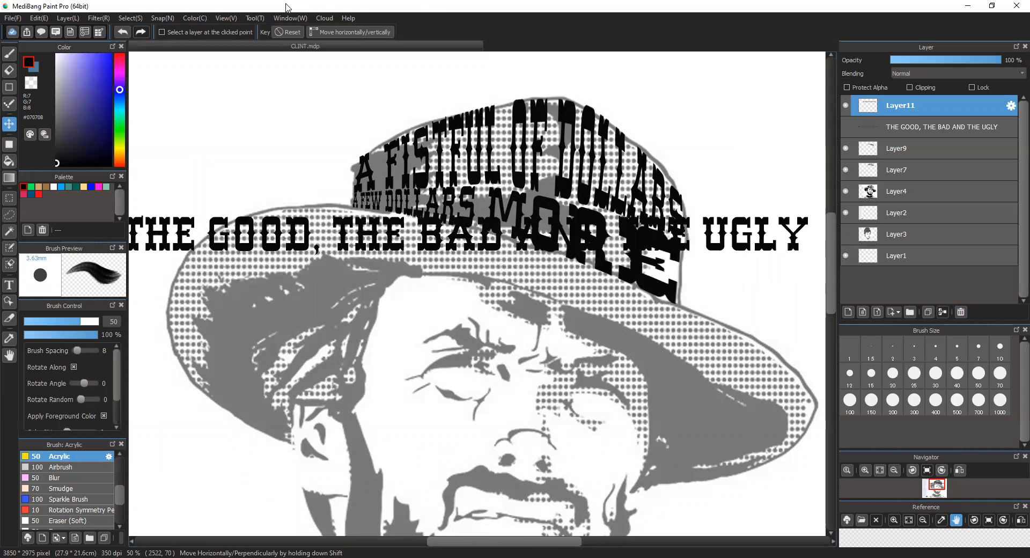
- Move the "THE GOOD, THE BAD AND THE UGLY" copy over the mouth area and stretch it wider and slightly taller with Transform
left_click(226, 18)
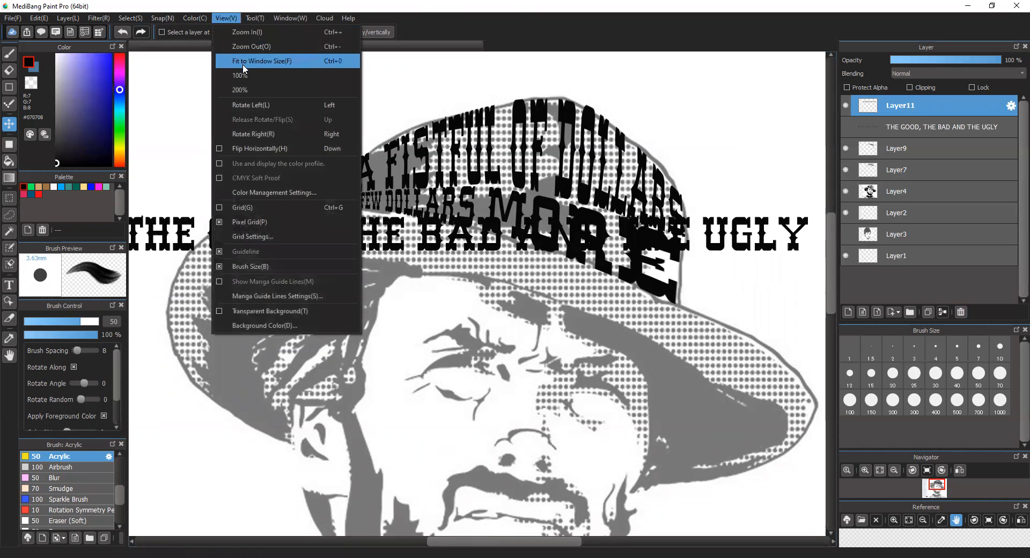
left_click(242, 47)
left_click_drag(359, 258, 304, 439)
key("ctrl+t")
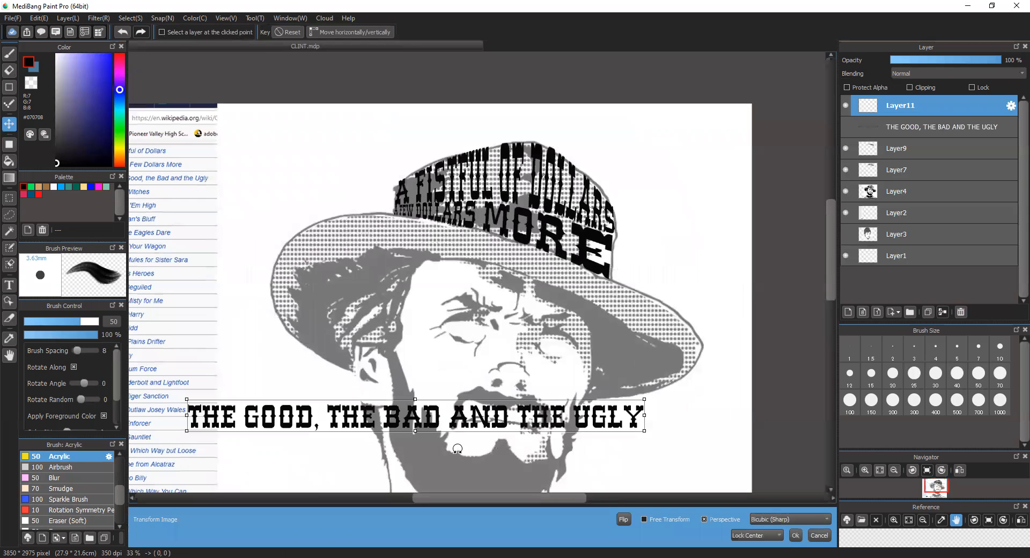
left_click_drag(644, 414, 693, 414)
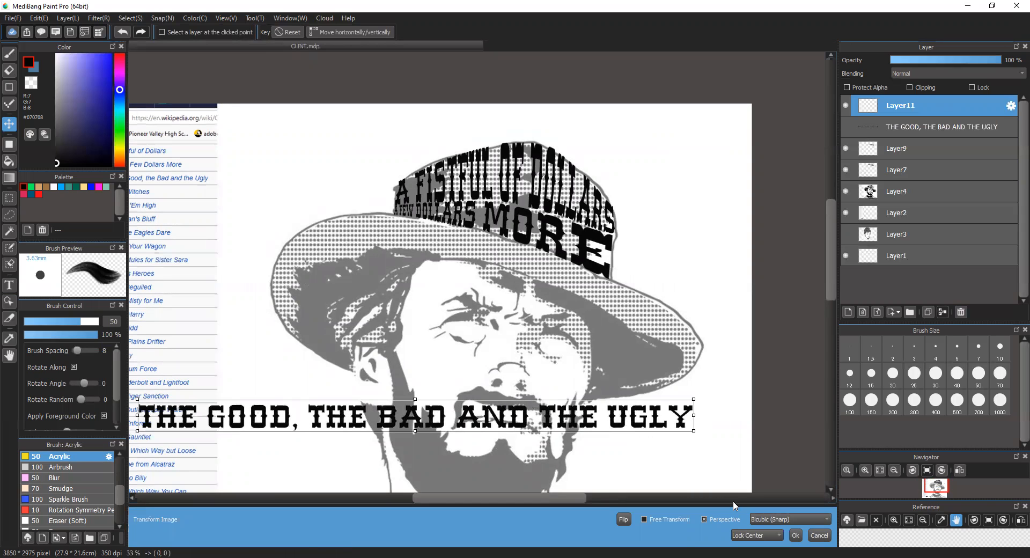
left_click_drag(415, 399, 413, 394)
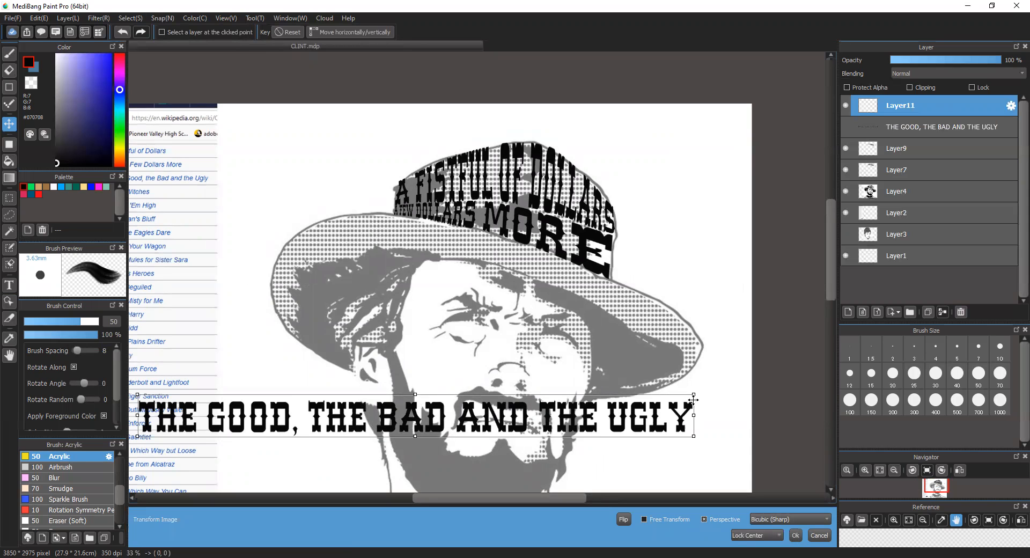
- Rotate the title to slope with the hat brim, widen it further, position it across the brim, and apply the transform
left_click_drag(706, 399, 705, 443)
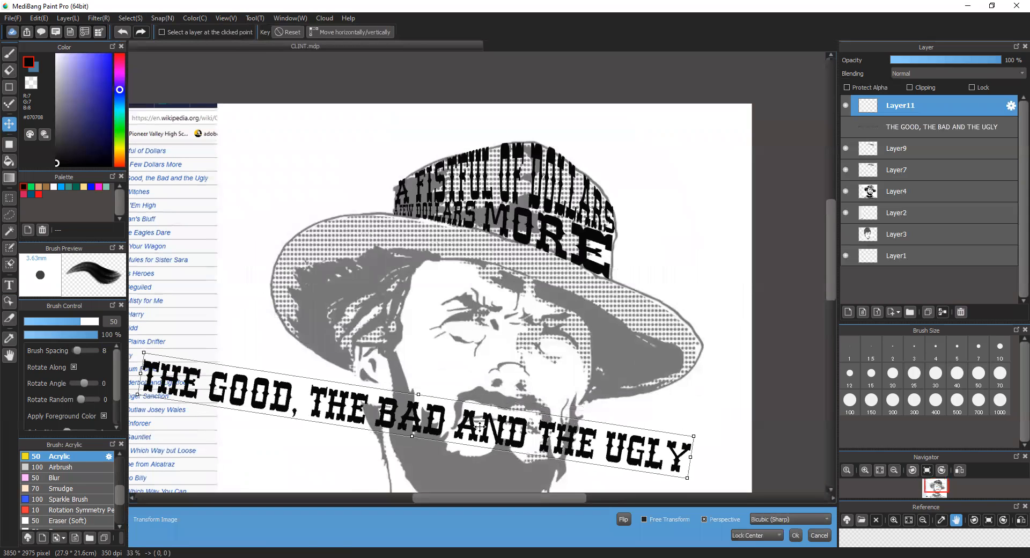
left_click_drag(432, 425, 459, 254)
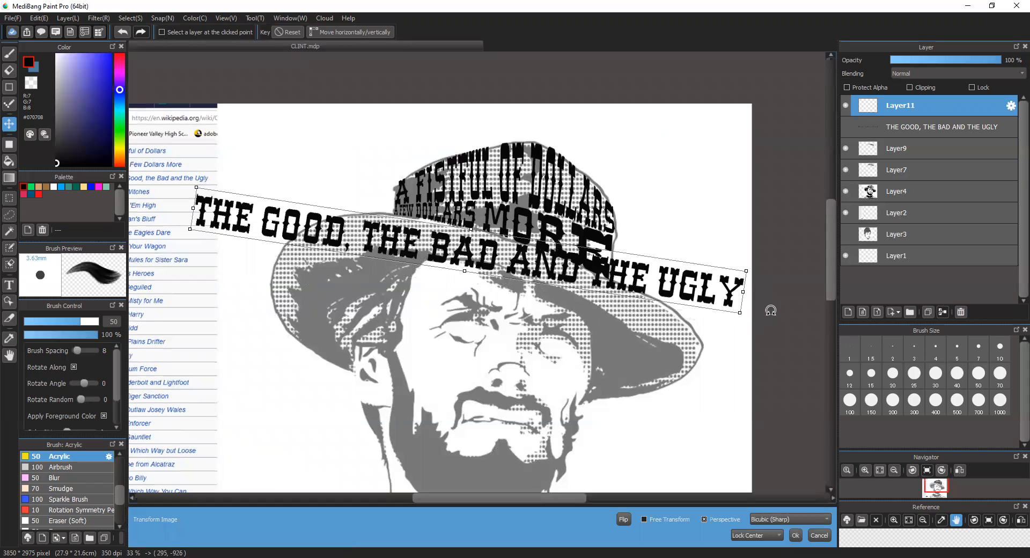
left_click_drag(745, 275, 715, 333)
left_click_drag(549, 274, 579, 281)
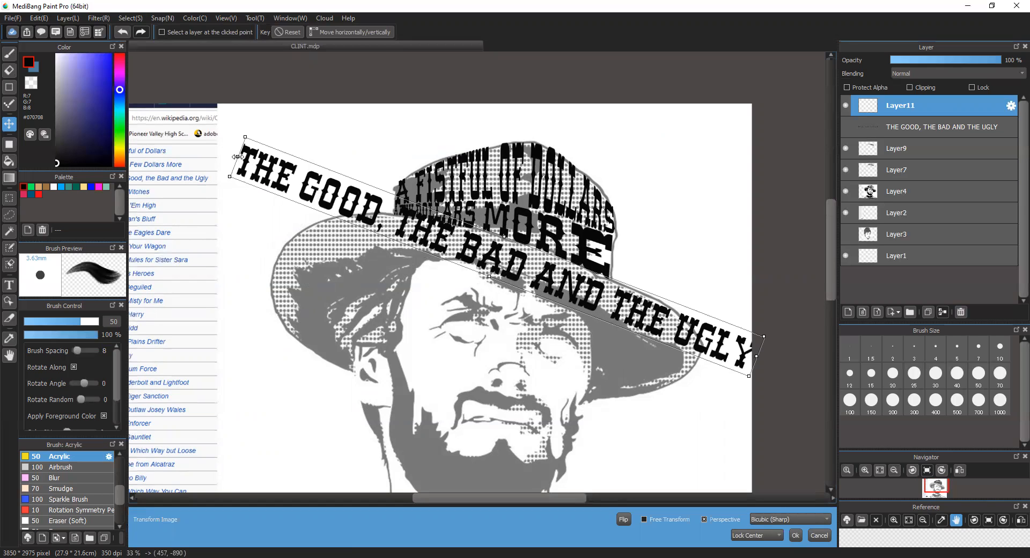
left_click_drag(235, 156, 203, 144)
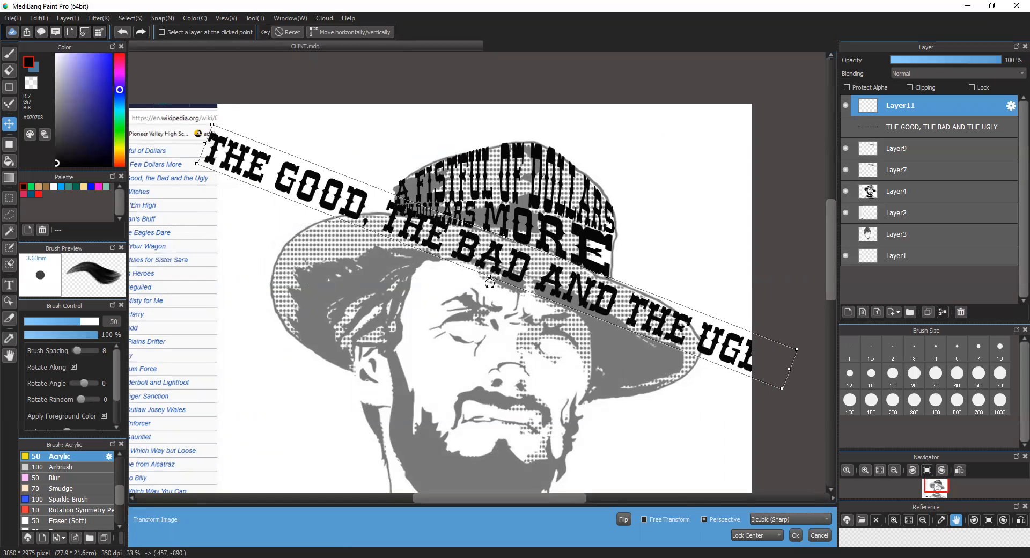
left_click_drag(509, 250, 504, 259)
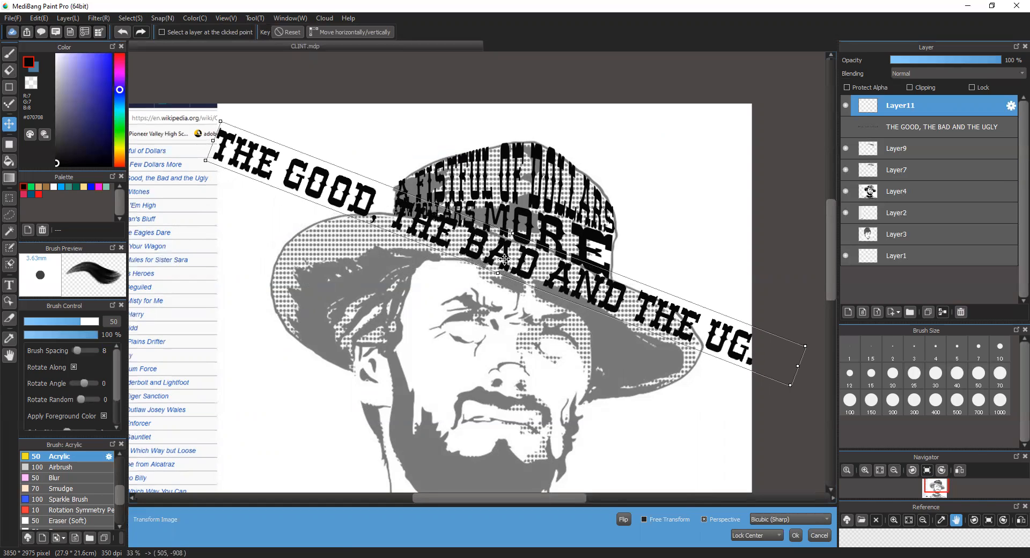
left_click(795, 534)
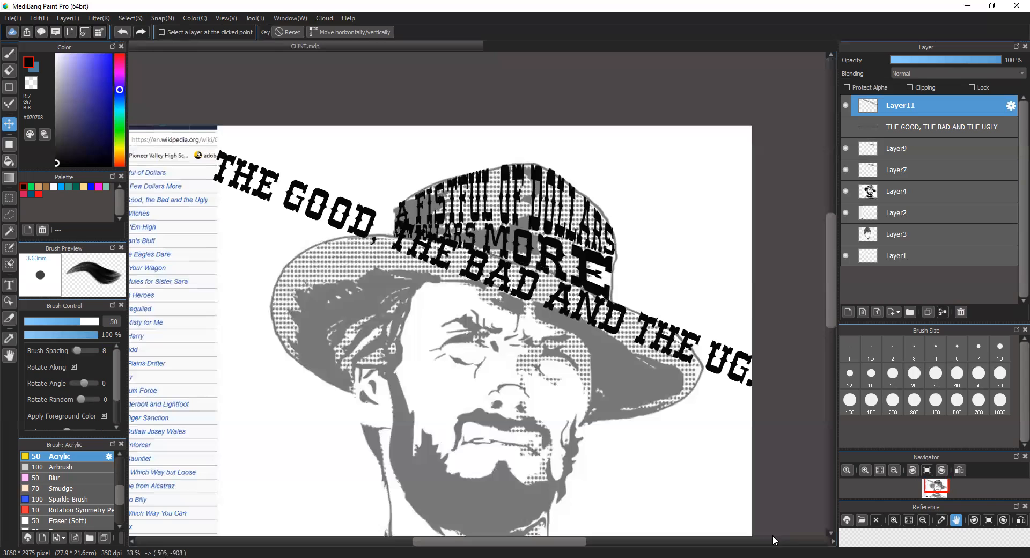
left_click(131, 18)
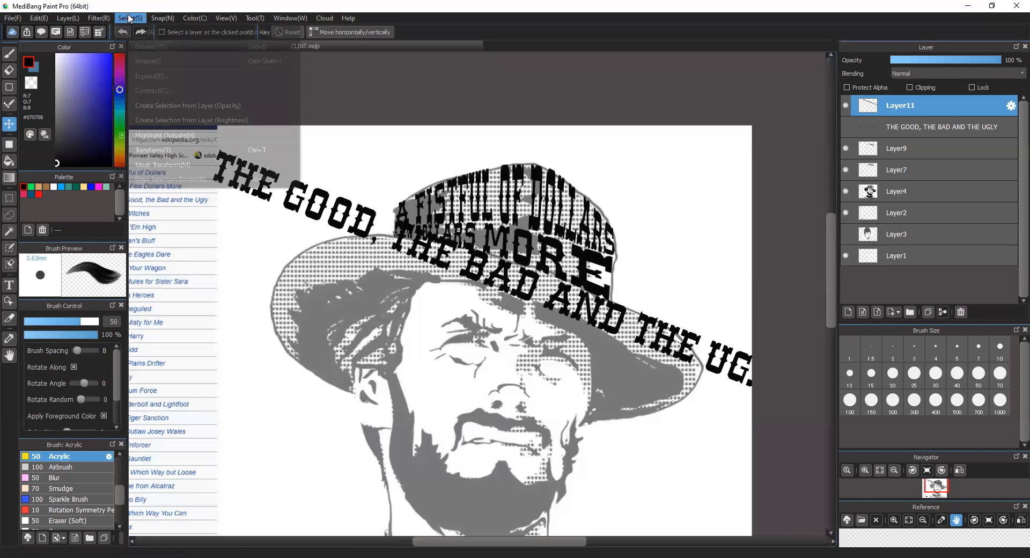
left_click(161, 164)
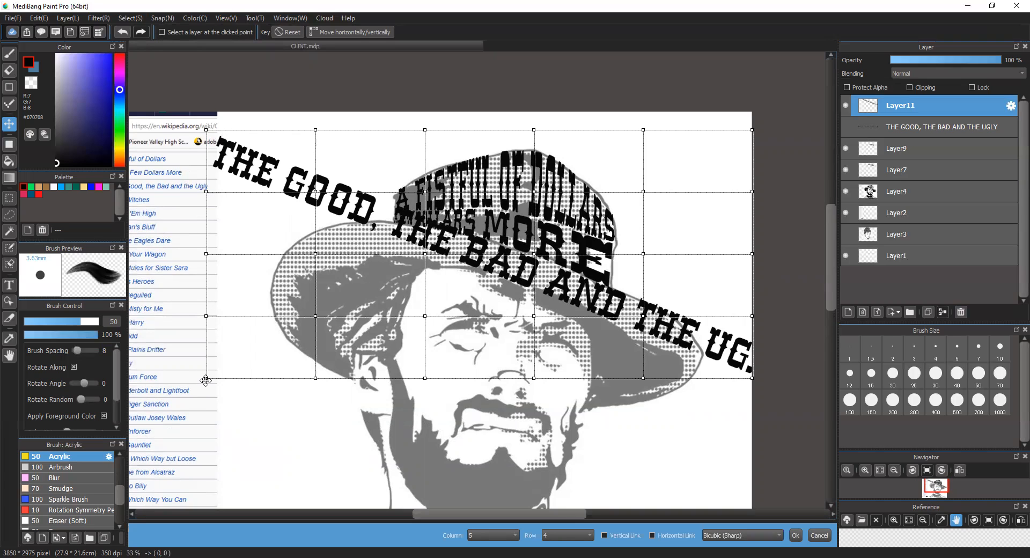
left_click_drag(206, 377, 206, 448)
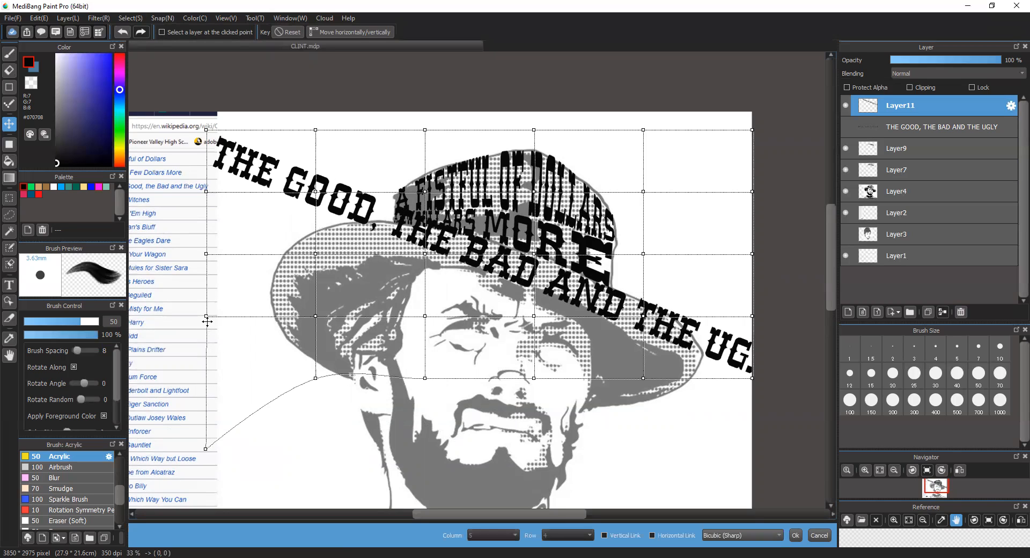
left_click_drag(206, 317, 201, 395)
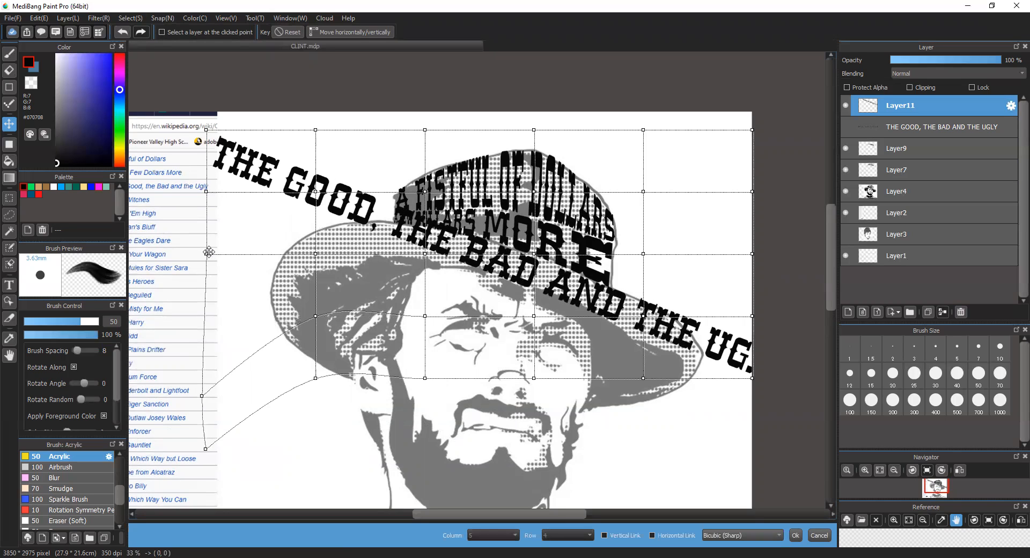
left_click_drag(208, 253, 198, 339)
left_click_drag(206, 192, 199, 298)
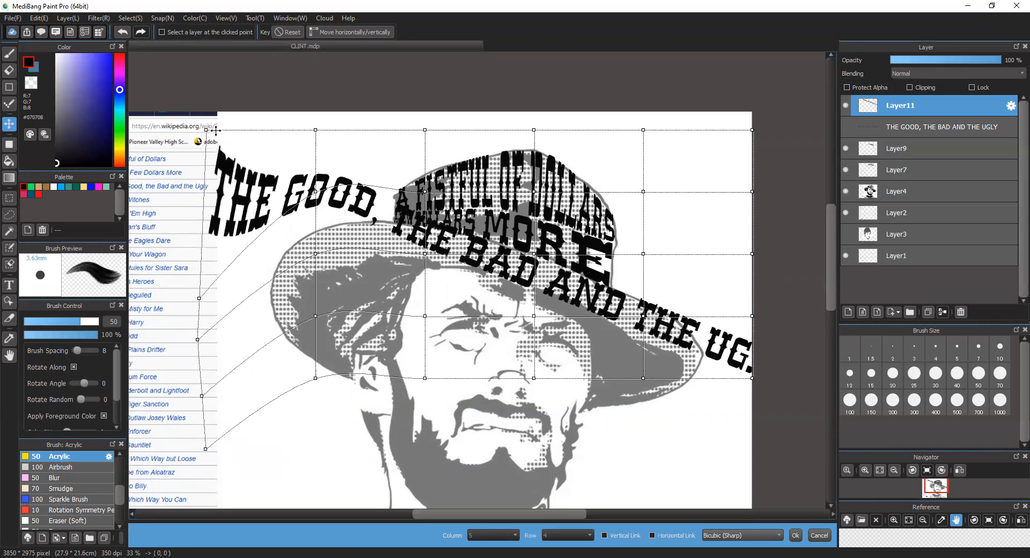
left_click_drag(206, 130, 193, 231)
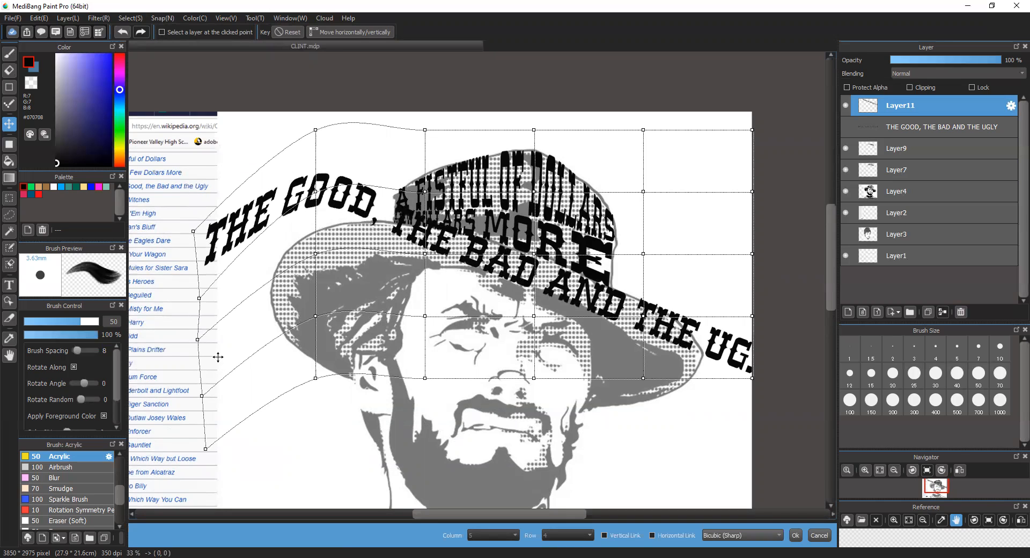
left_click_drag(314, 252, 333, 418)
left_click_drag(205, 448, 252, 501)
left_click_drag(203, 398, 231, 458)
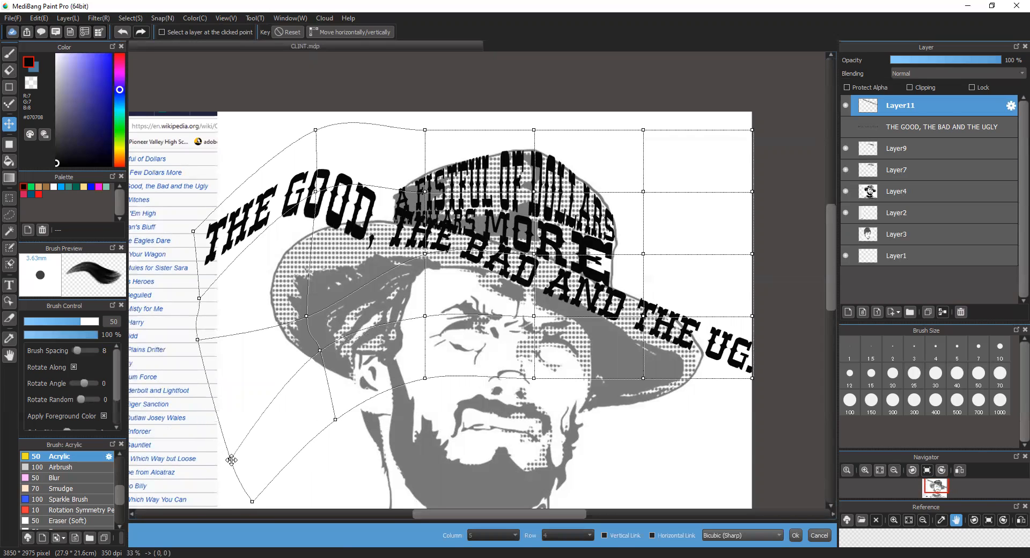
left_click_drag(198, 340, 217, 424)
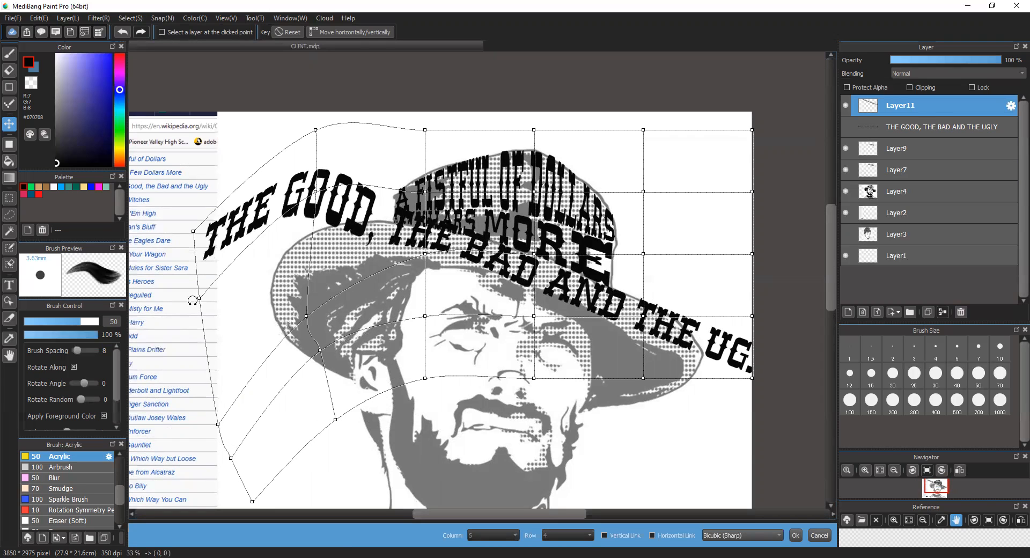
left_click_drag(199, 298, 172, 383)
left_click_drag(316, 192, 313, 252)
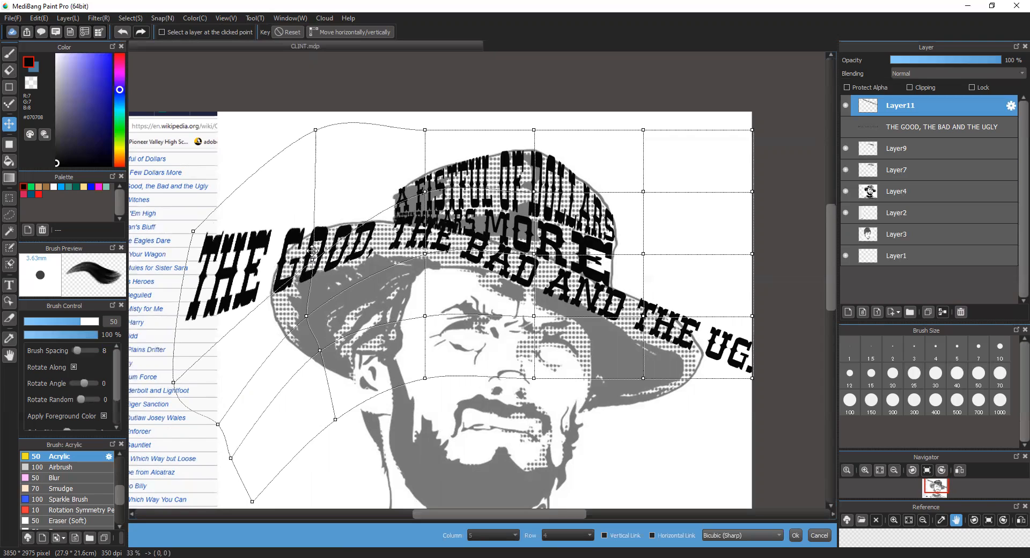
left_click_drag(425, 253, 422, 262)
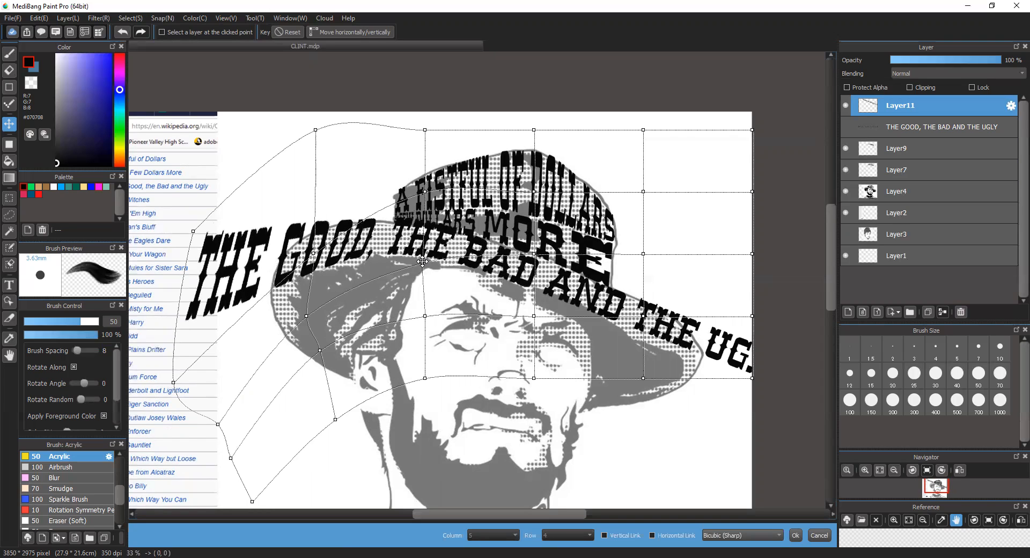
left_click_drag(312, 253, 314, 264)
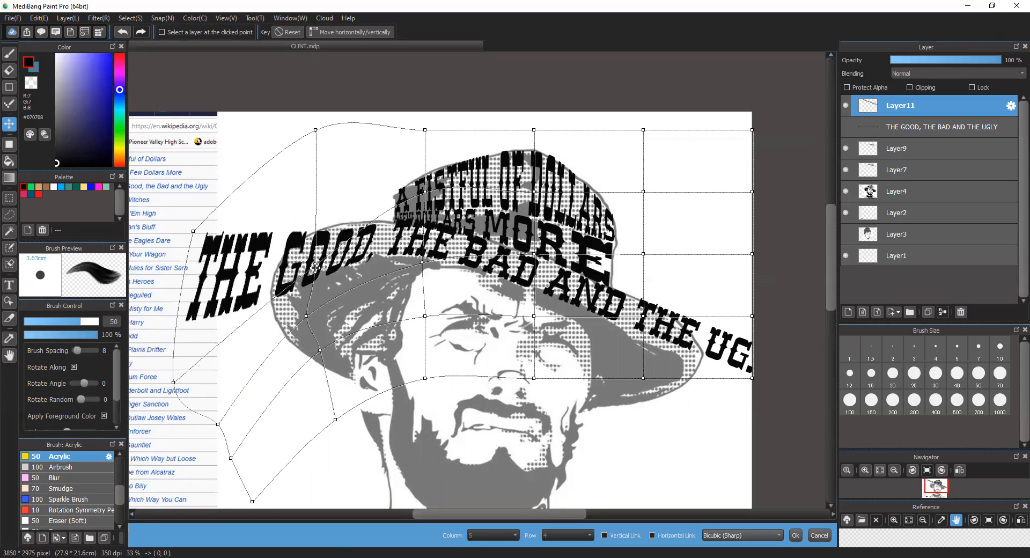
left_click_drag(306, 316, 317, 334)
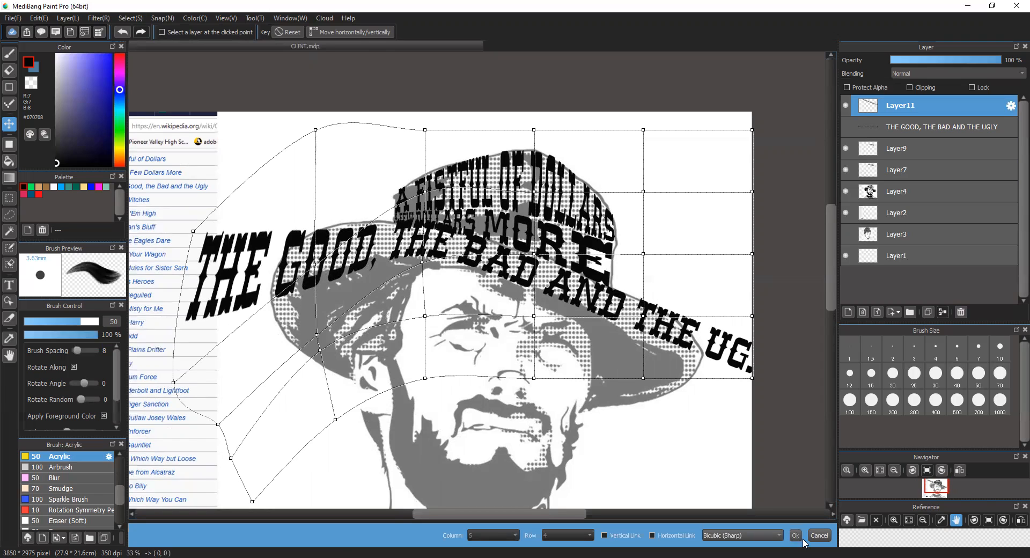
left_click(819, 536)
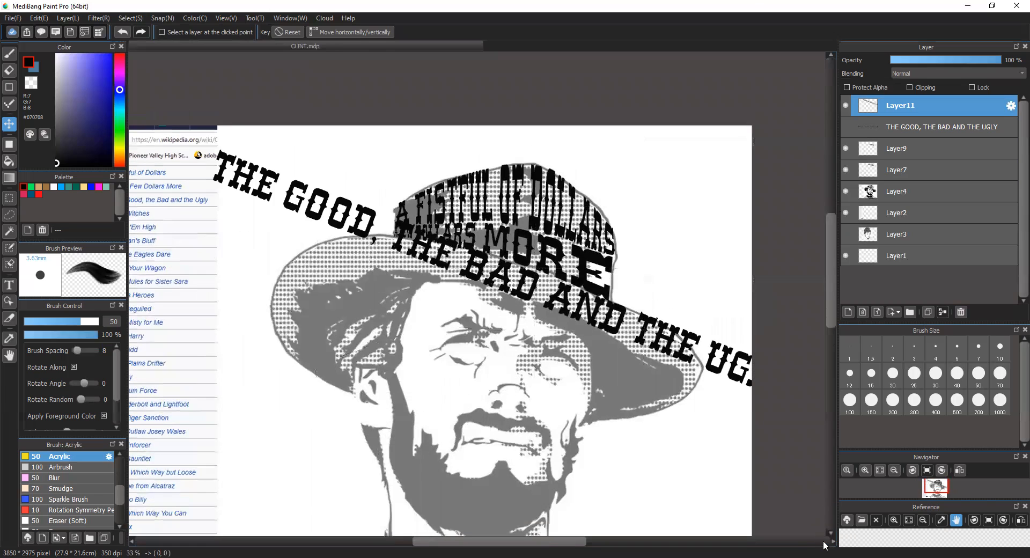
- Start a Mesh Transform on the sloped title with 9 columns and 4 rows
left_click(137, 20)
left_click(220, 164)
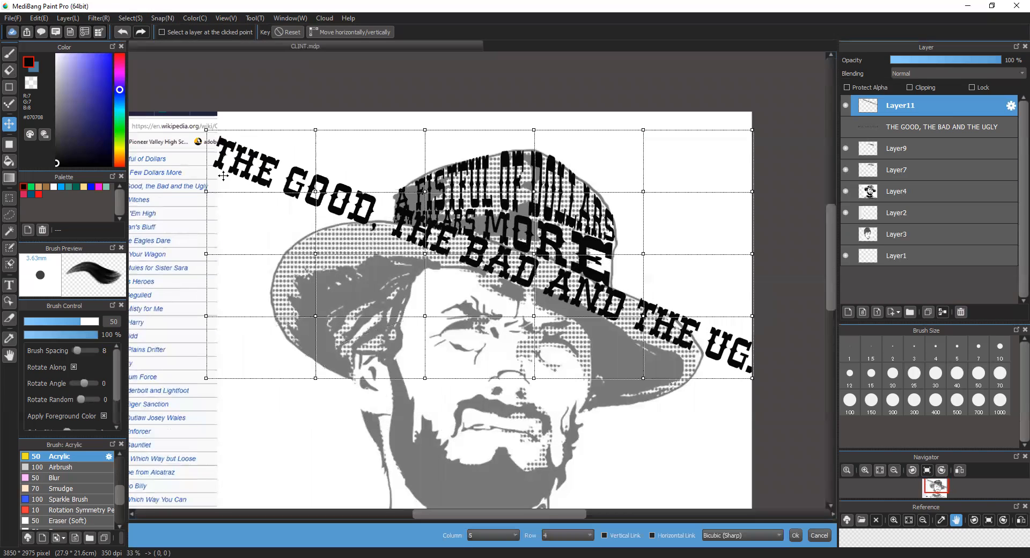
left_click(516, 535)
left_click(495, 494)
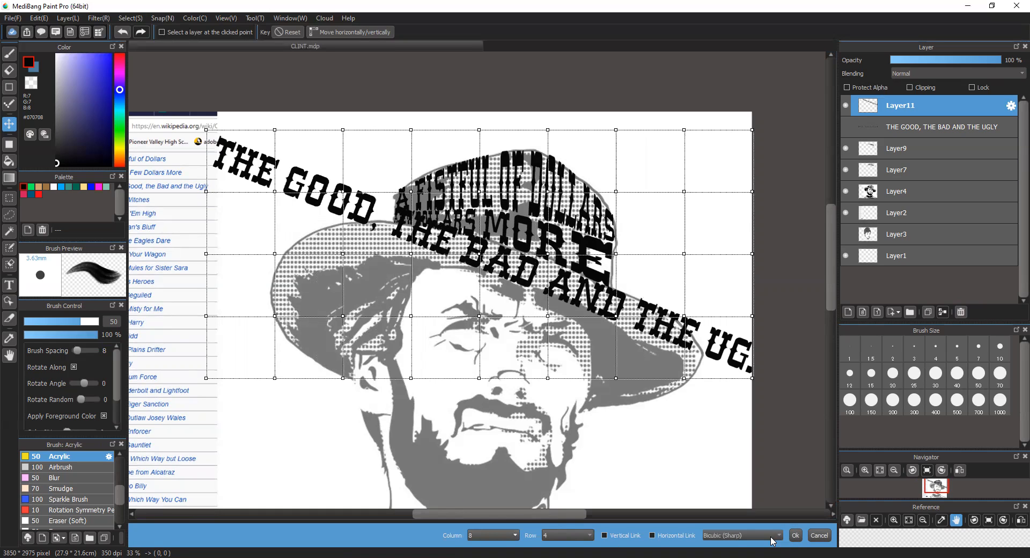
left_click(516, 535)
left_click(494, 506)
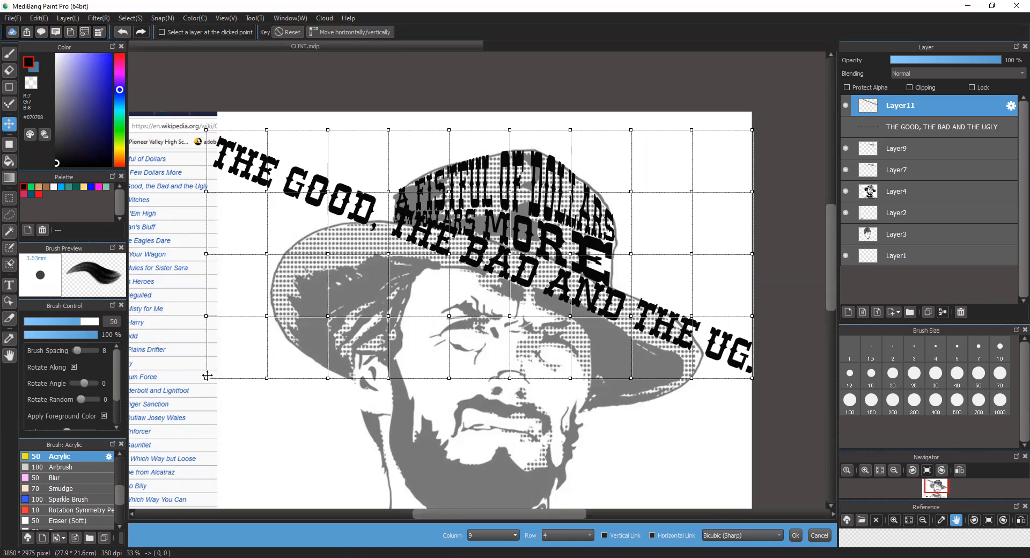
- Pull the three leftmost bottom-row mesh points down below the brim beside the ear and neck, and rotate the tilted mesh back to nearly level
left_click_drag(208, 379, 318, 506)
left_click_drag(267, 375, 318, 451)
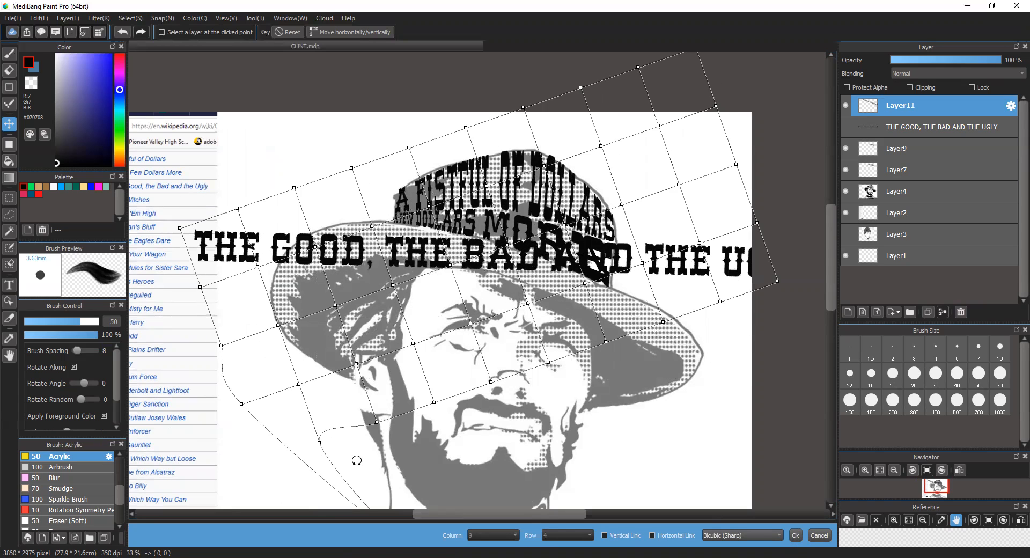
left_click_drag(298, 386, 295, 377)
left_click_drag(382, 426, 363, 373)
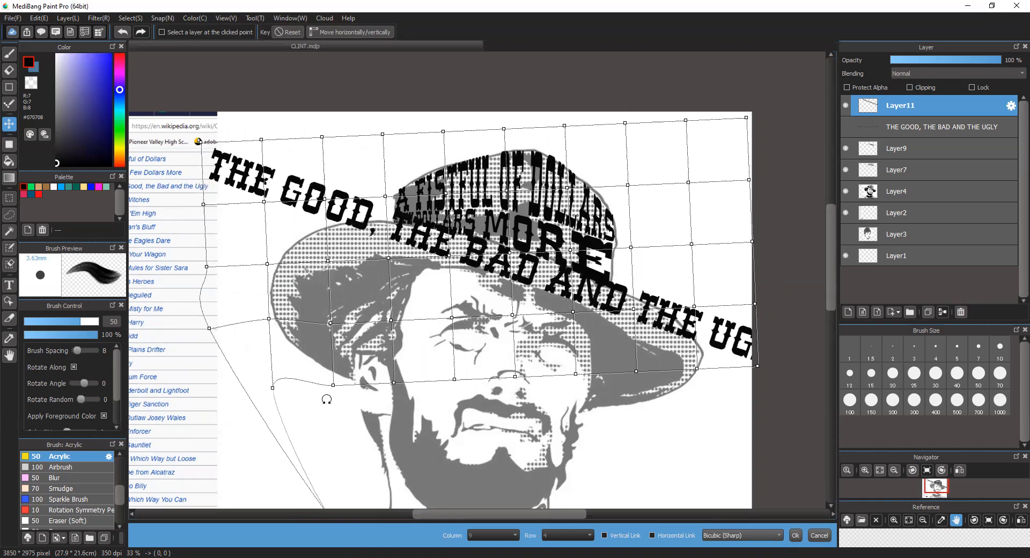
left_click_drag(277, 385, 325, 452)
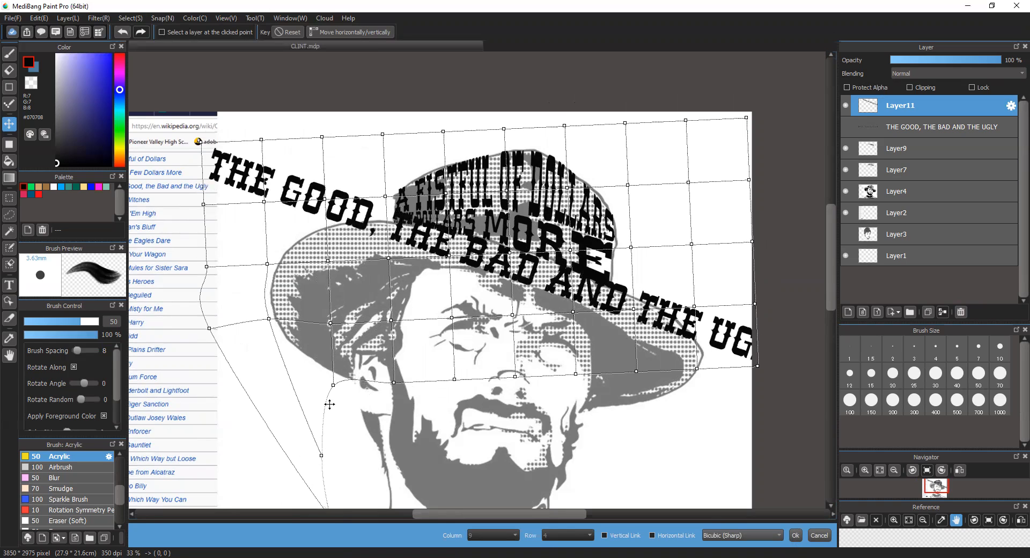
left_click_drag(334, 387, 372, 472)
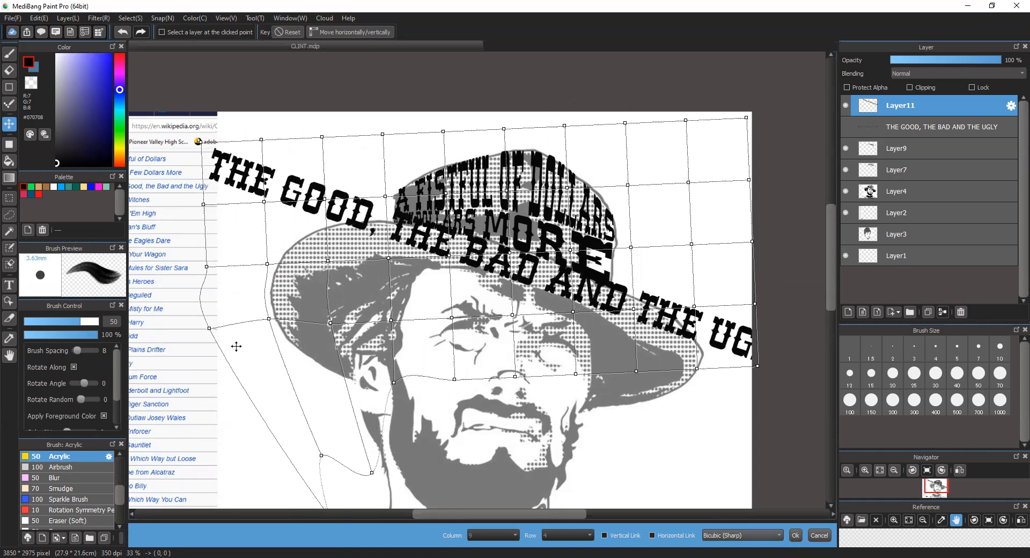
- Shift the title mesh slightly right and pull the three leftmost points of its fourth row down past the brim toward the ear
left_click_drag(211, 331, 232, 349)
left_click_drag(229, 342, 230, 339)
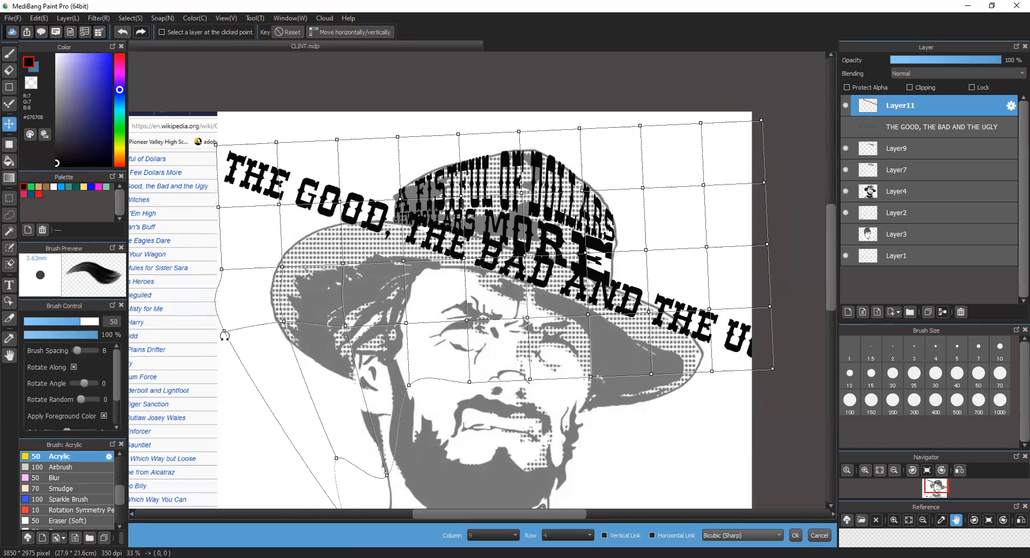
left_click_drag(227, 328, 267, 445)
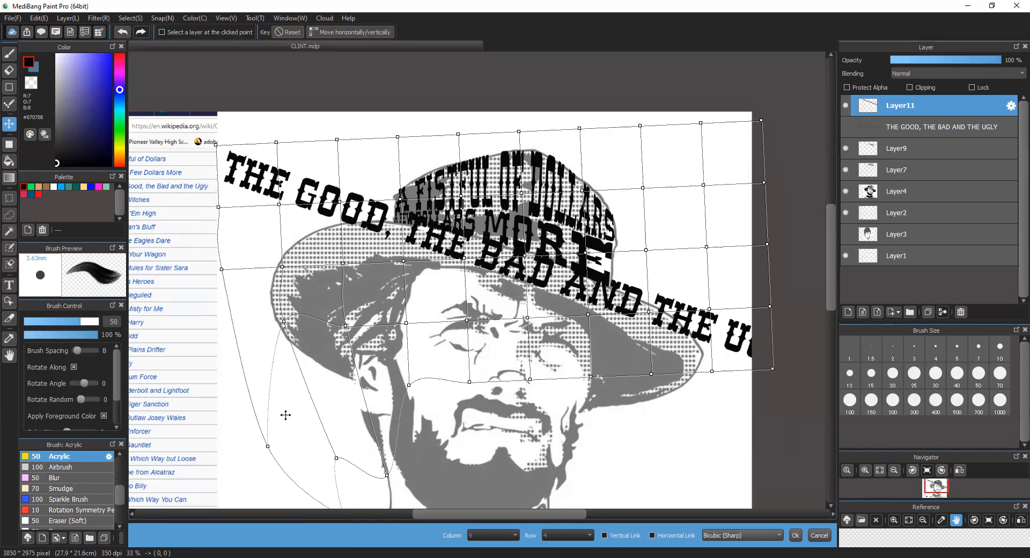
left_click_drag(283, 321, 309, 431)
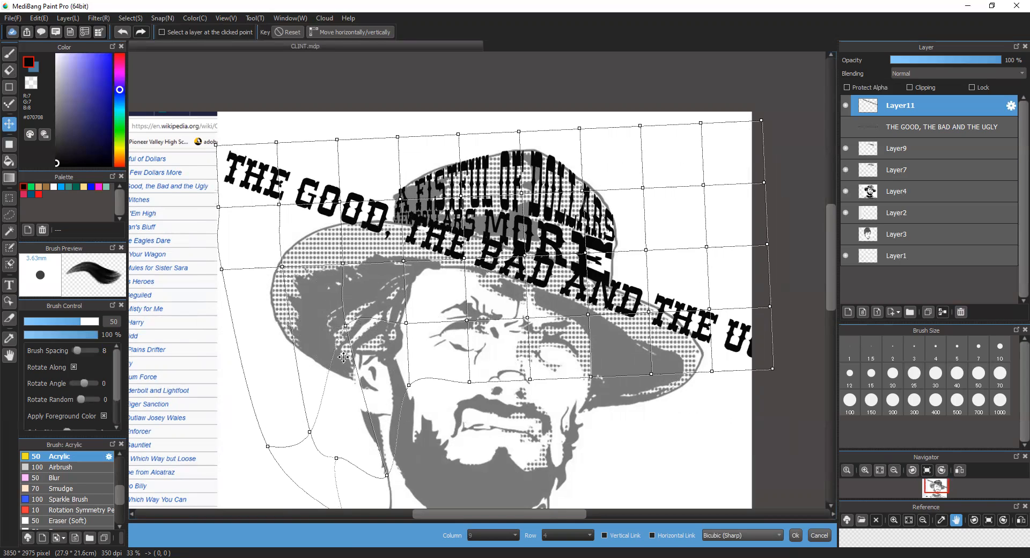
left_click_drag(344, 324, 351, 401)
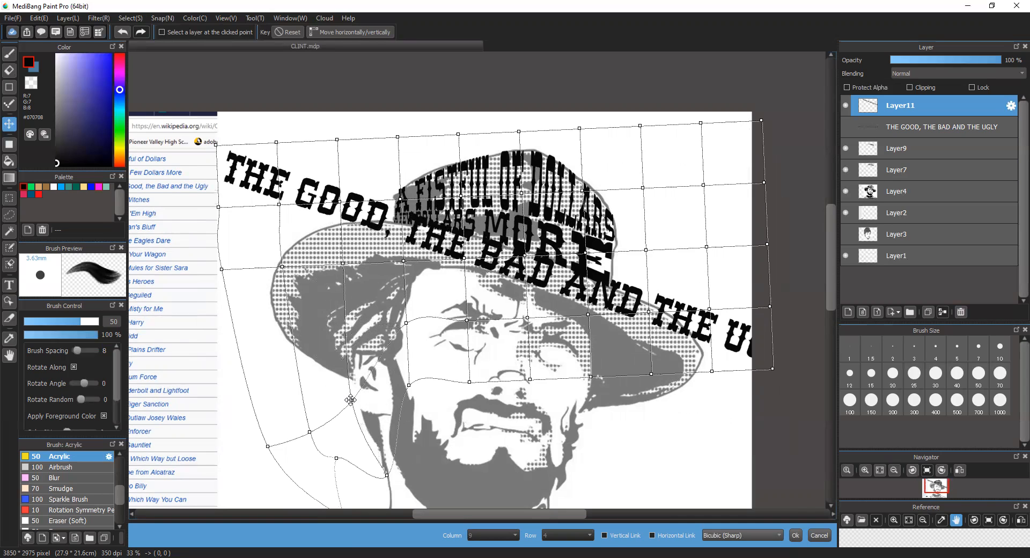
- Pull the three leftmost third-row mesh points and the second-row edge point down, bending "THE" toward the brim's left end
left_click_drag(342, 271, 340, 320)
left_click_drag(281, 265, 290, 334)
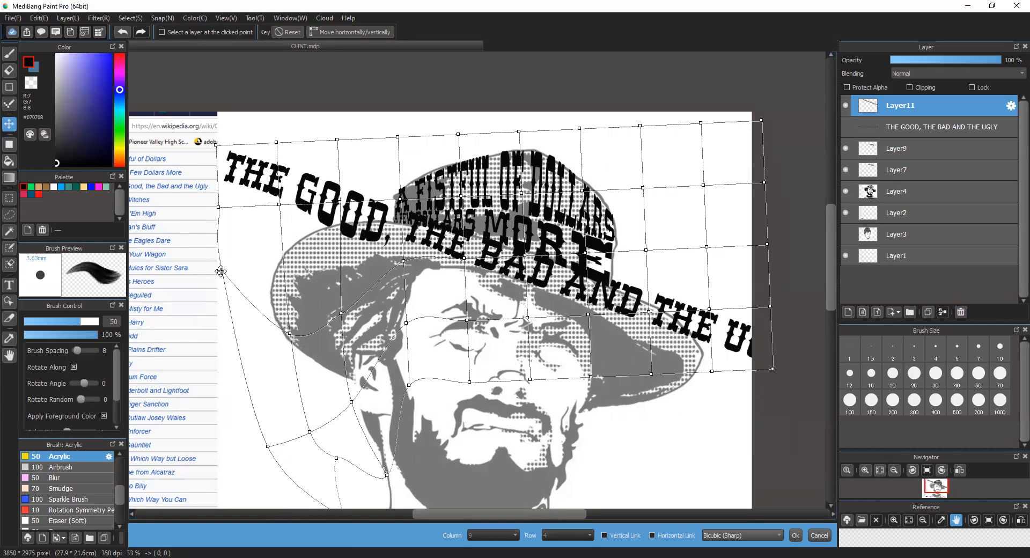
left_click_drag(222, 270, 248, 397)
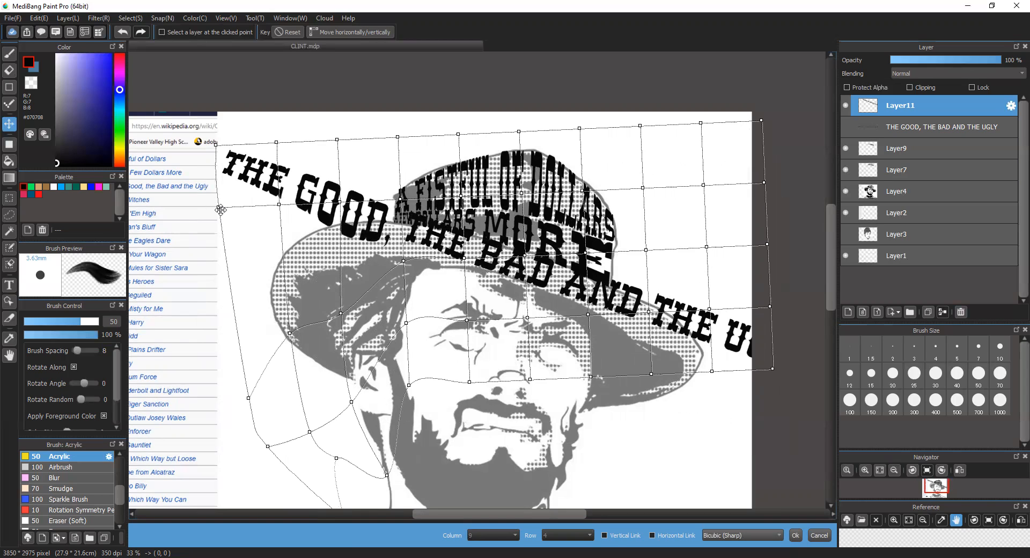
left_click_drag(220, 208, 230, 343)
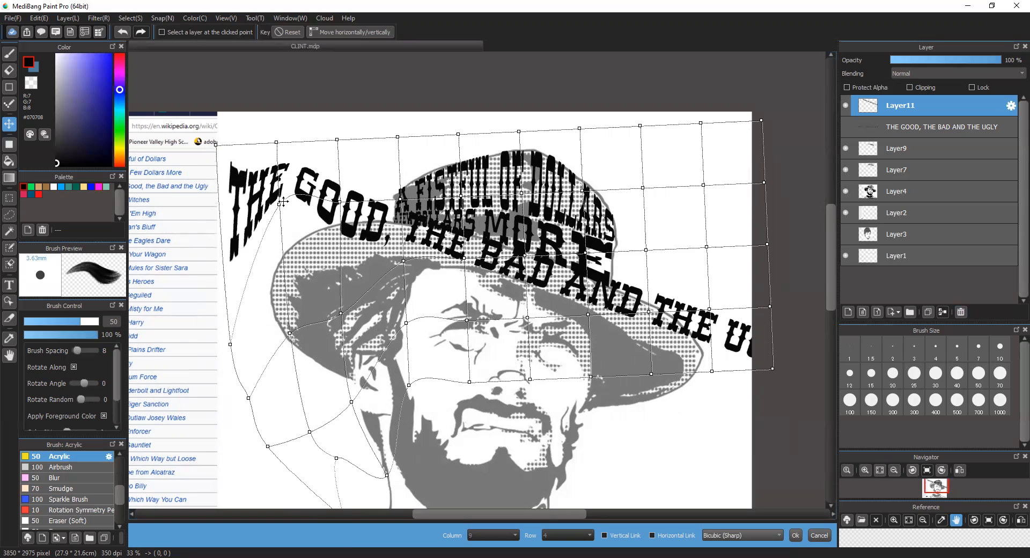
- Lower the mesh points beneath "THE GOOD," so the words drop onto the left part of the hat brim
left_click_drag(278, 203, 291, 304)
left_click_drag(340, 201, 341, 251)
left_click_drag(402, 260, 402, 284)
left_click_drag(400, 197, 393, 217)
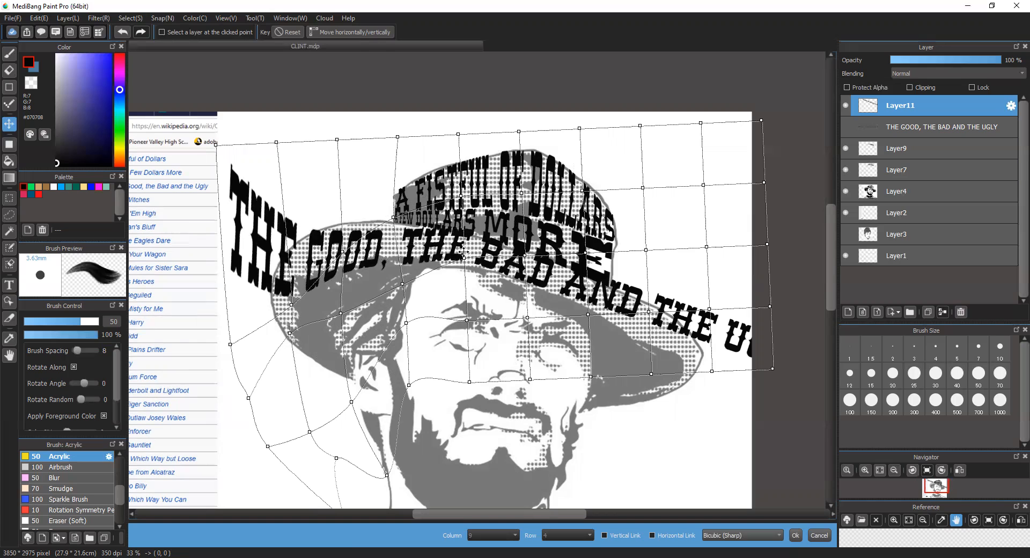
left_click_drag(462, 256, 460, 265)
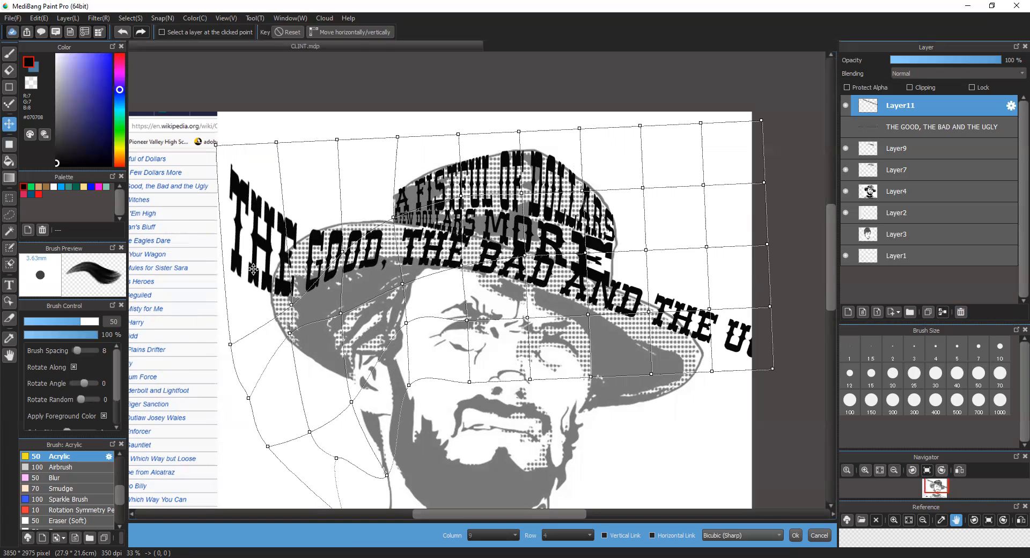
- Lower the mesh's upper-left corner and the points around the first "THE" to straighten the word beside the brim's left end
left_click_drag(216, 144, 213, 269)
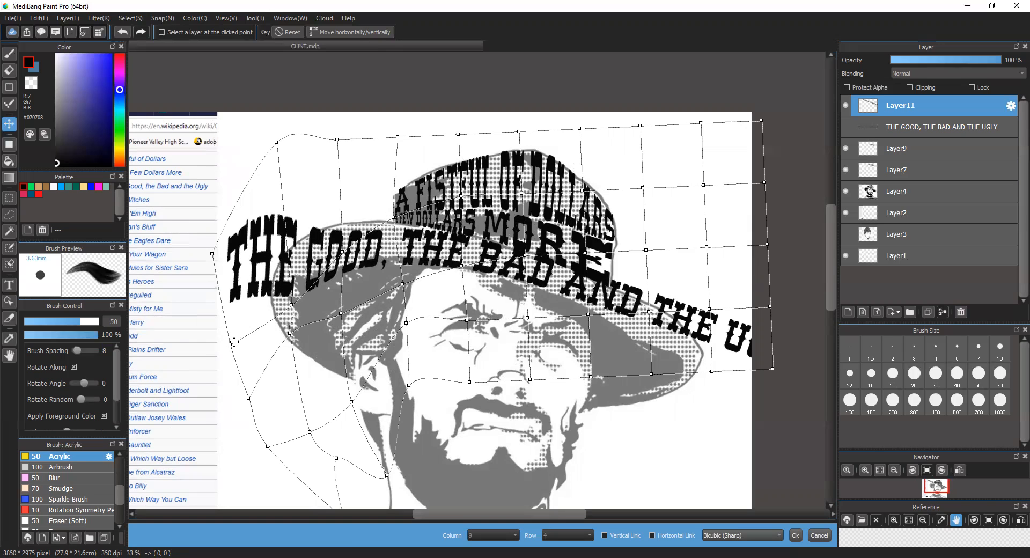
left_click_drag(231, 344, 265, 435)
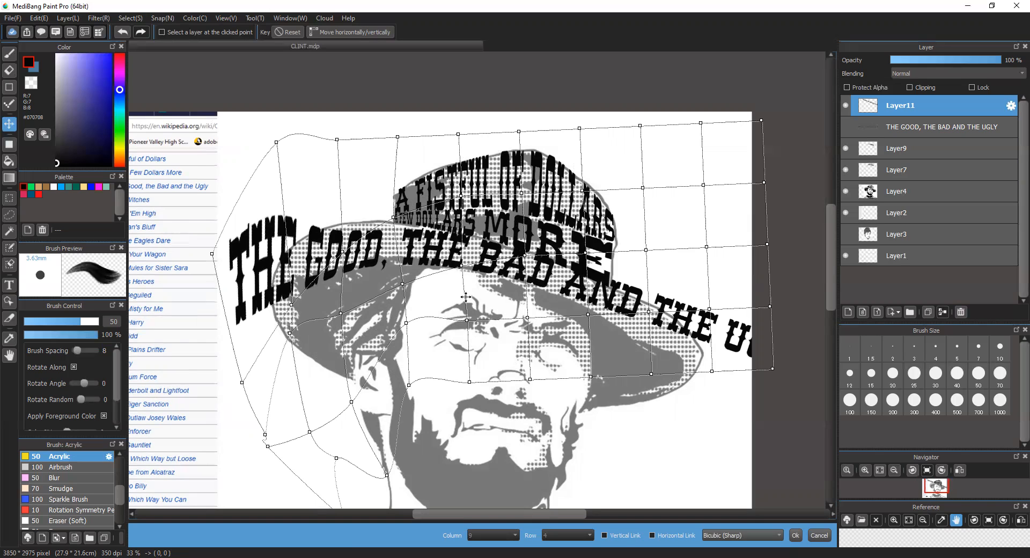
left_click_drag(289, 335, 313, 399)
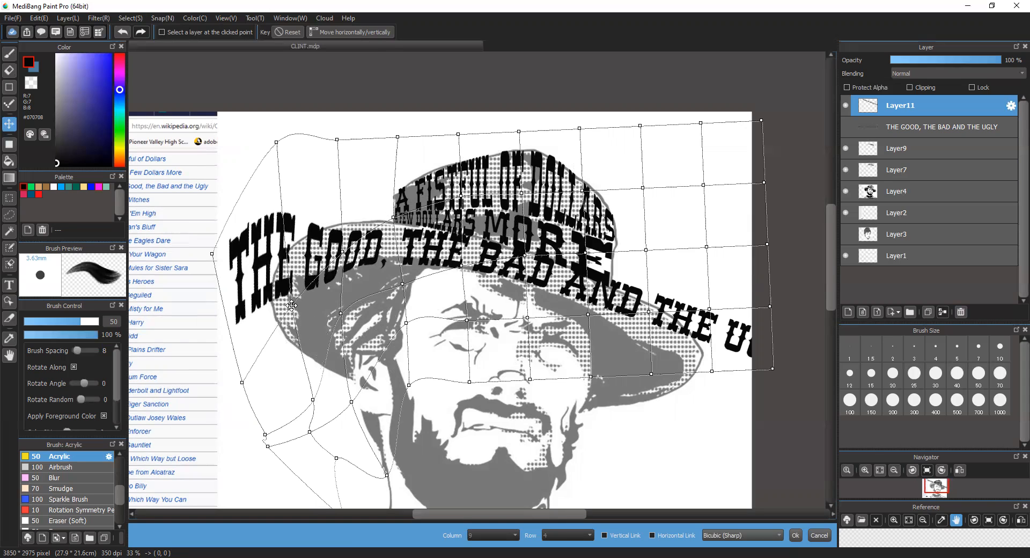
left_click_drag(290, 304, 303, 334)
left_click_drag(276, 145, 286, 166)
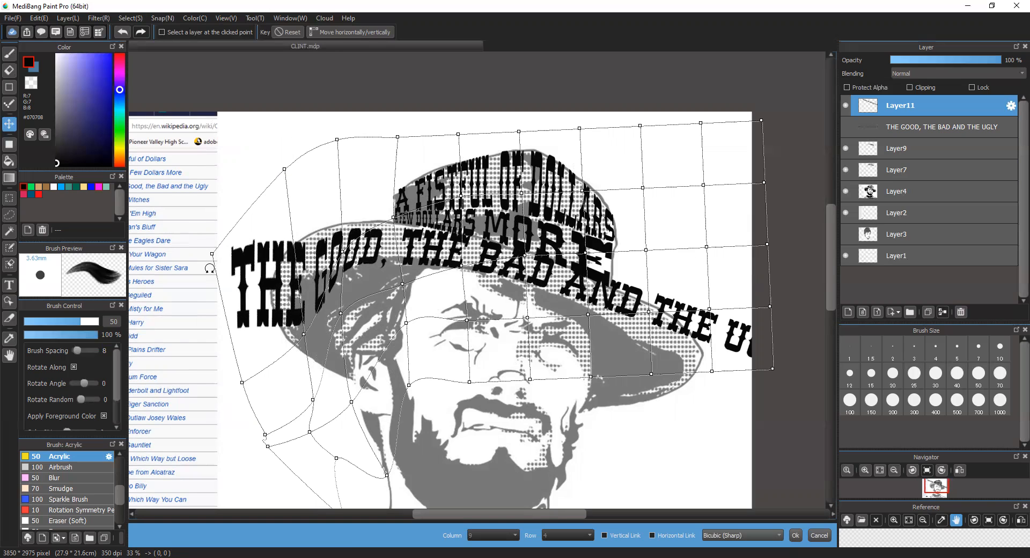
- Move the mesh points around the first "THE" inward so the word swings into the brim's left tip
left_click_drag(212, 251, 297, 401)
left_click_drag(305, 334, 371, 319)
left_click_drag(313, 397, 353, 364)
left_click_drag(296, 401, 324, 365)
left_click_drag(225, 382, 272, 372)
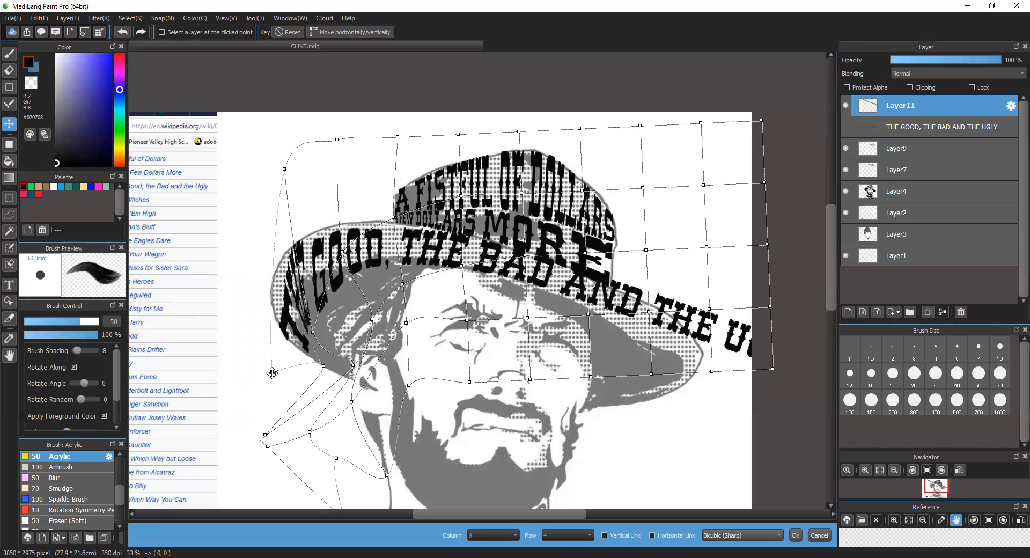
- Fine-tune the outer and inner mesh points around the first "THE" so its letters follow the curve of the brim's left end
left_click_drag(283, 169, 269, 182)
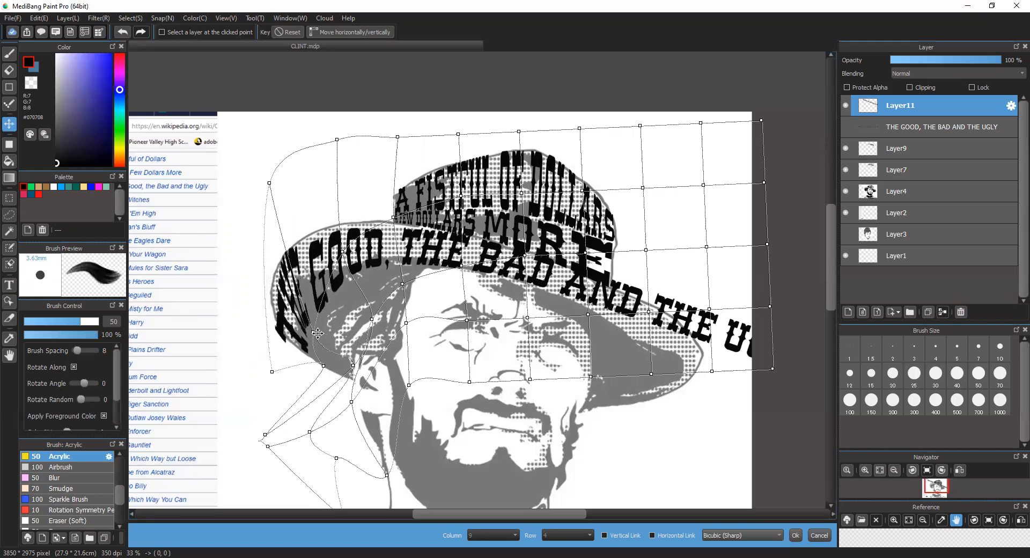
left_click_drag(312, 331, 318, 316)
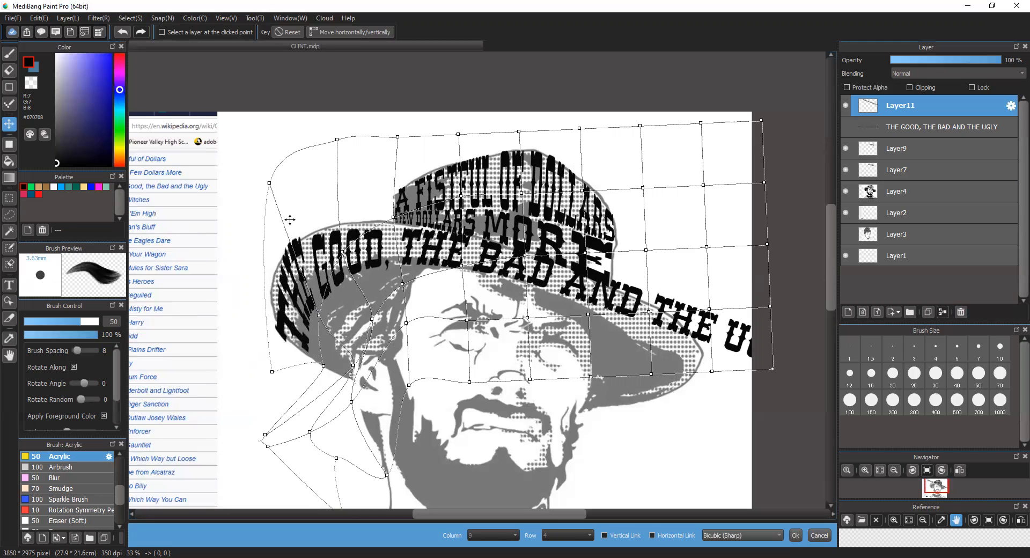
left_click_drag(272, 185, 283, 222)
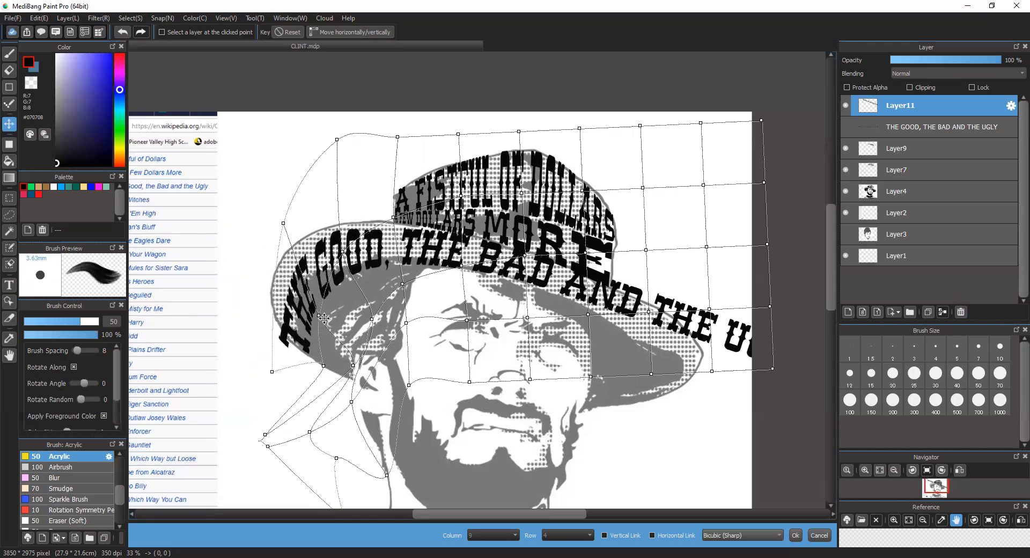
left_click_drag(320, 313, 311, 302)
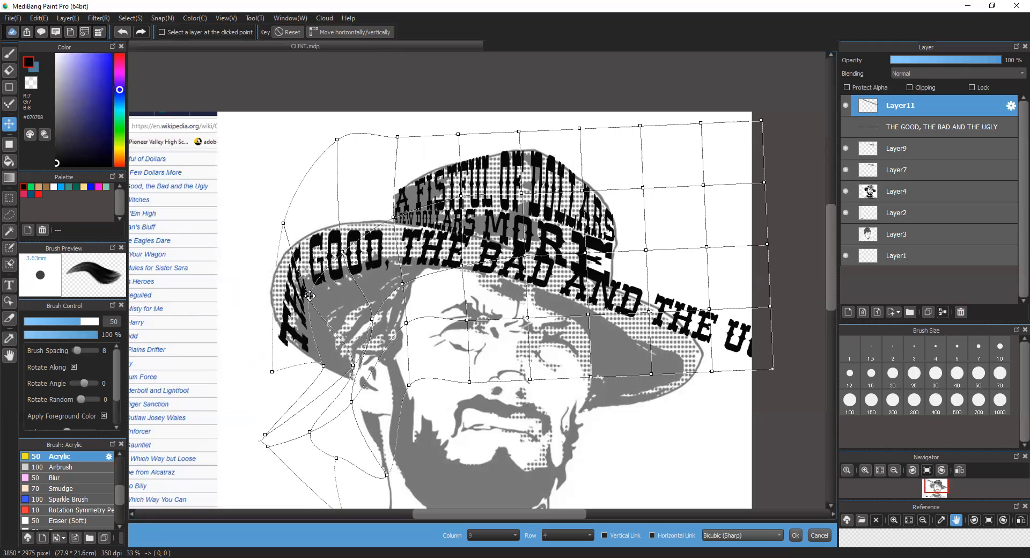
left_click_drag(285, 225, 270, 212)
left_click_drag(274, 371, 276, 352)
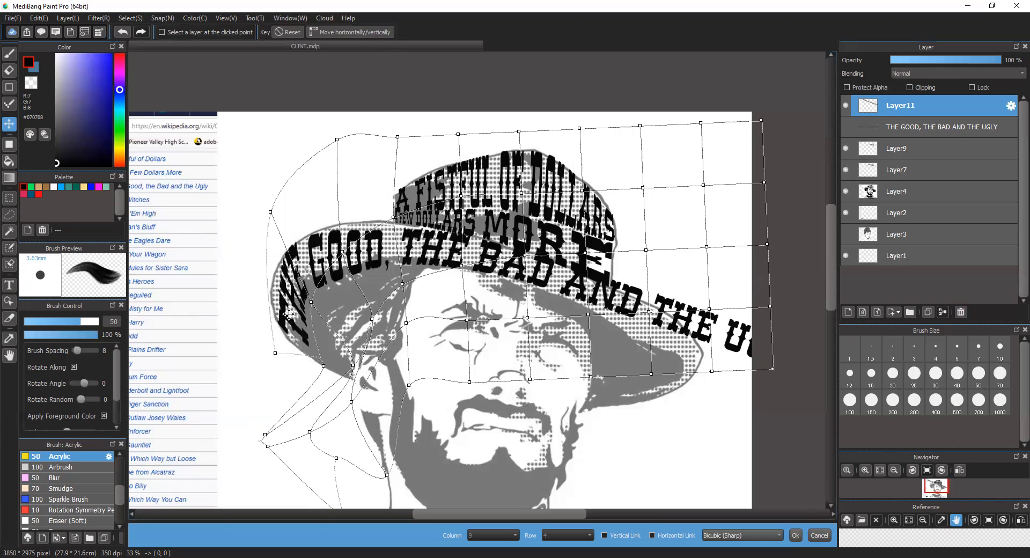
left_click_drag(269, 212, 261, 221)
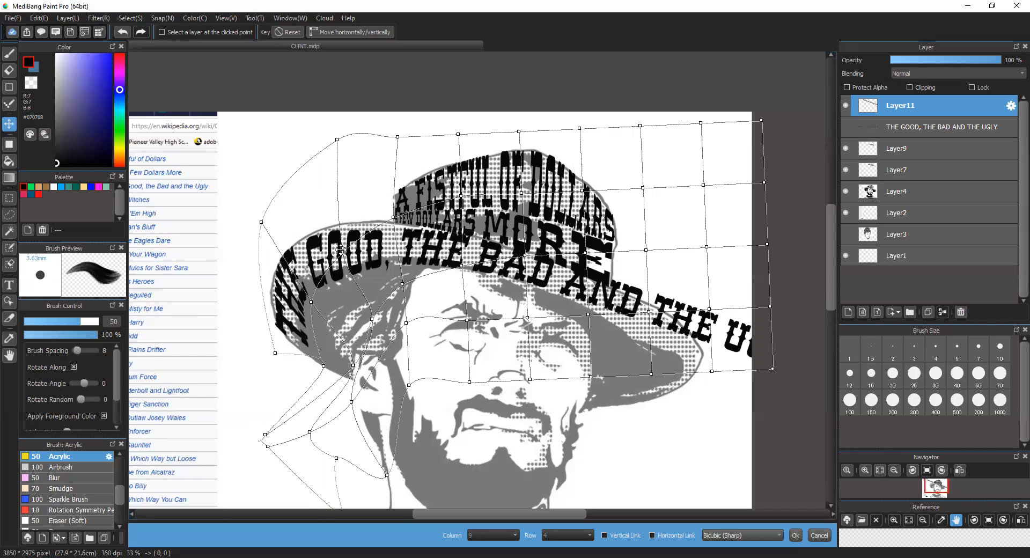
- Raise "GOOD," against the brim's upper edge and reshape the mesh around "AND" so it follows the brim's downward slope
left_click_drag(344, 253, 343, 247)
left_click_drag(312, 299, 316, 296)
left_click_drag(392, 210, 387, 207)
left_click_drag(462, 193, 459, 199)
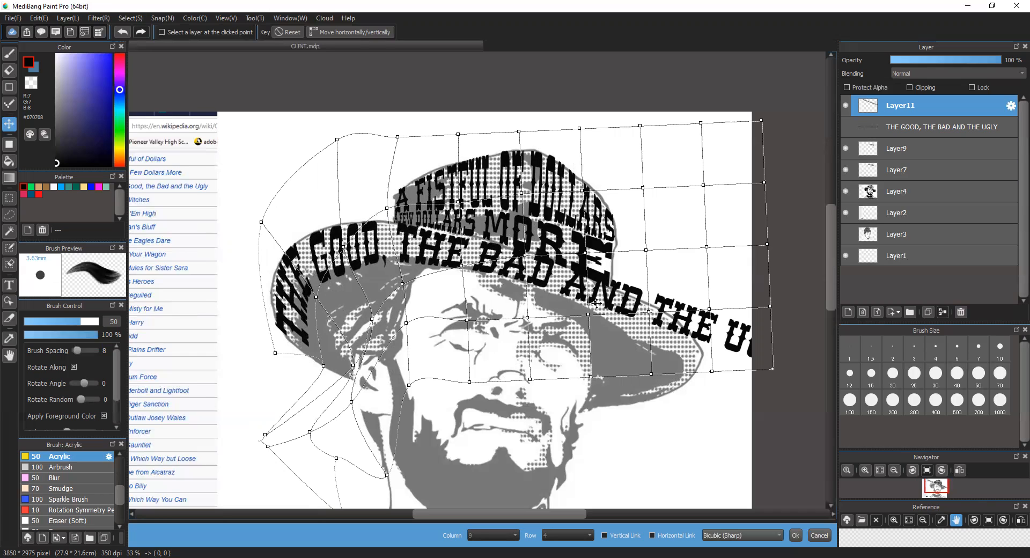
left_click_drag(523, 255, 521, 256)
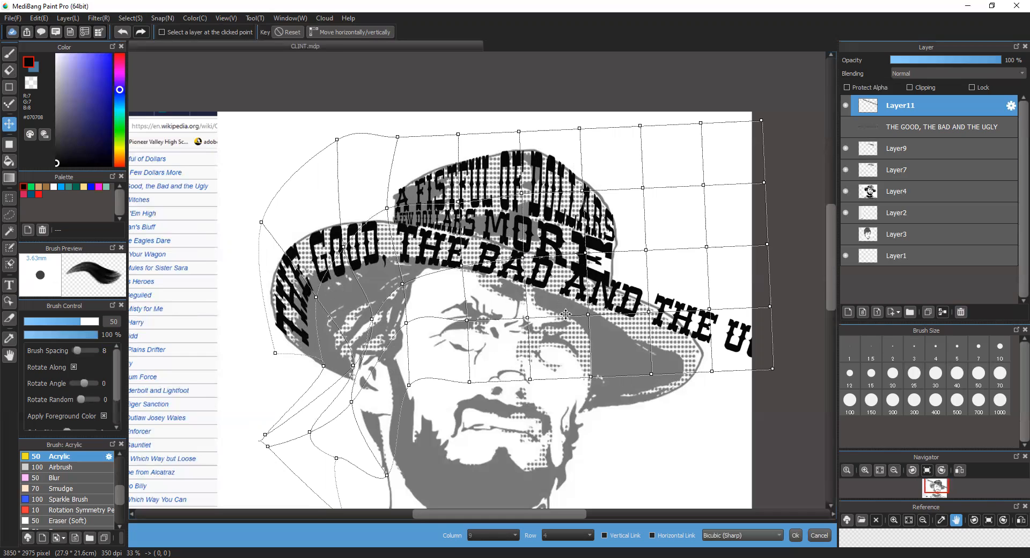
left_click_drag(648, 311, 587, 320)
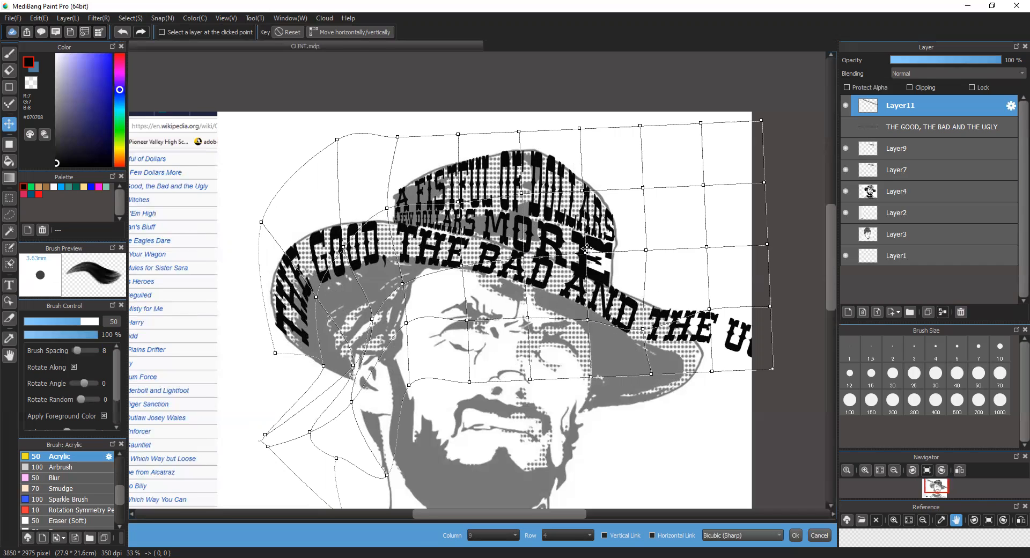
mouse_move(586, 255)
left_mouse_down()
mouse_move(590, 247)
mouse_move(583, 258)
left_mouse_up()
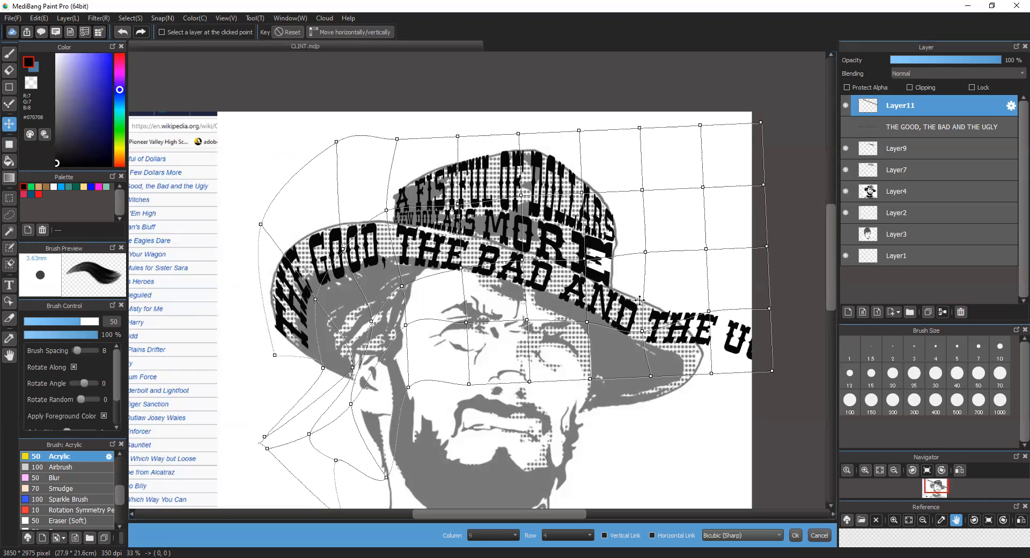
- Pull the three rightmost bottom-row mesh points down and inward to bend "THE UGLY", and rotate the tilted mesh back to nearly level
left_click_drag(771, 370, 720, 448)
left_click_drag(708, 371, 660, 438)
left_click_drag(650, 376, 612, 420)
left_click_drag(718, 457, 710, 498)
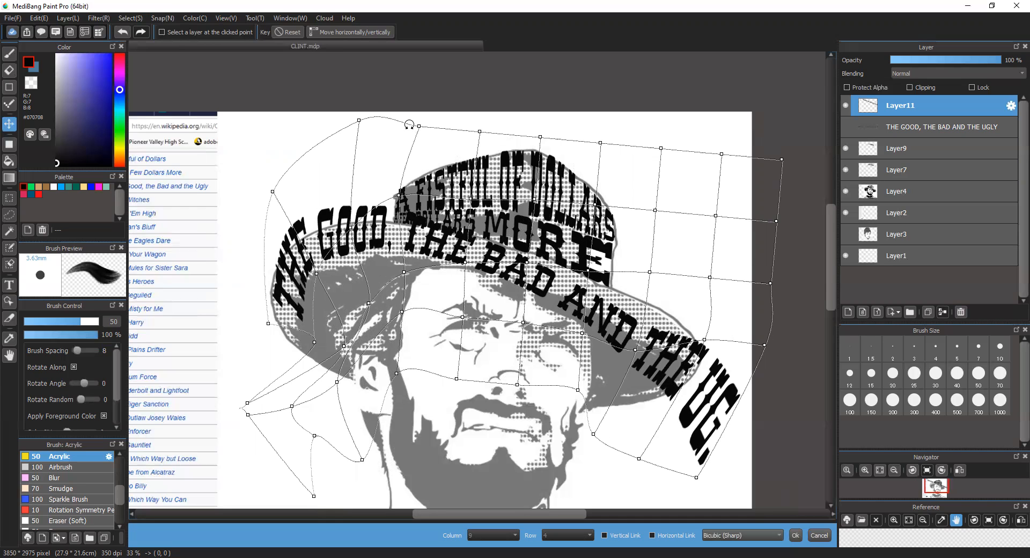
left_click_drag(405, 122, 364, 109)
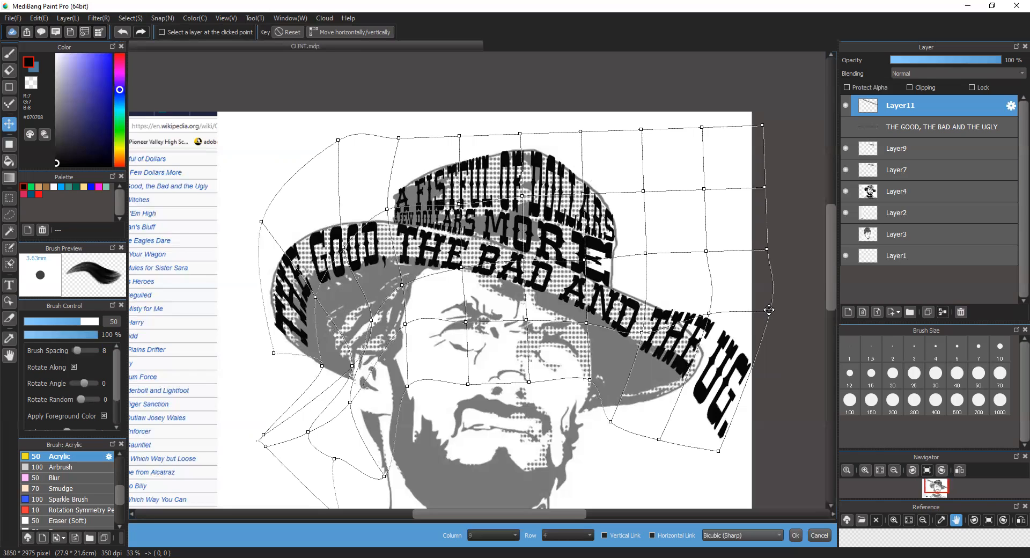
- Draw the right-side mesh points inward and down so "THE UGLY" curves around the right end of the brim
left_click_drag(769, 314, 735, 355)
left_click_drag(717, 452, 620, 428)
left_click_drag(708, 314, 640, 331)
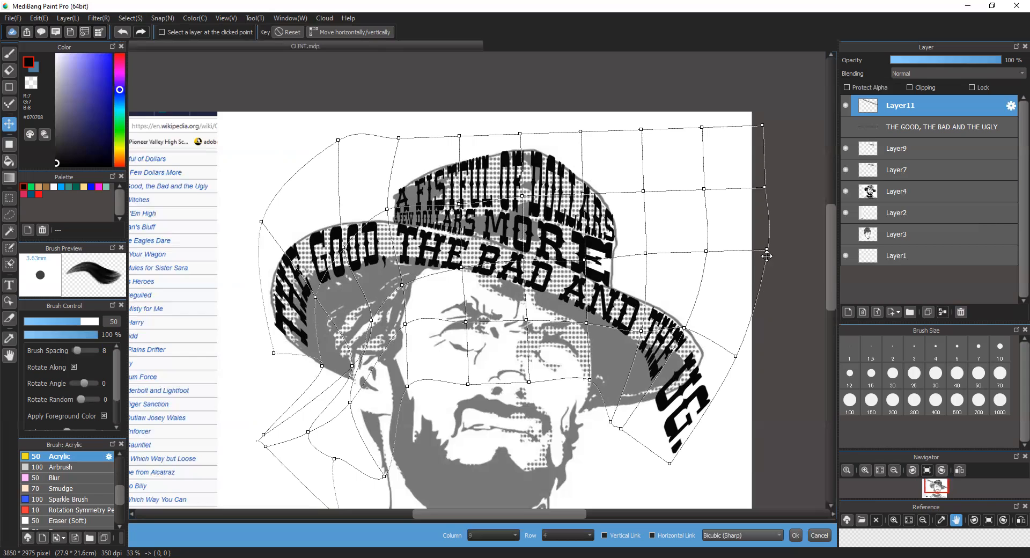
left_click_drag(765, 248, 734, 320)
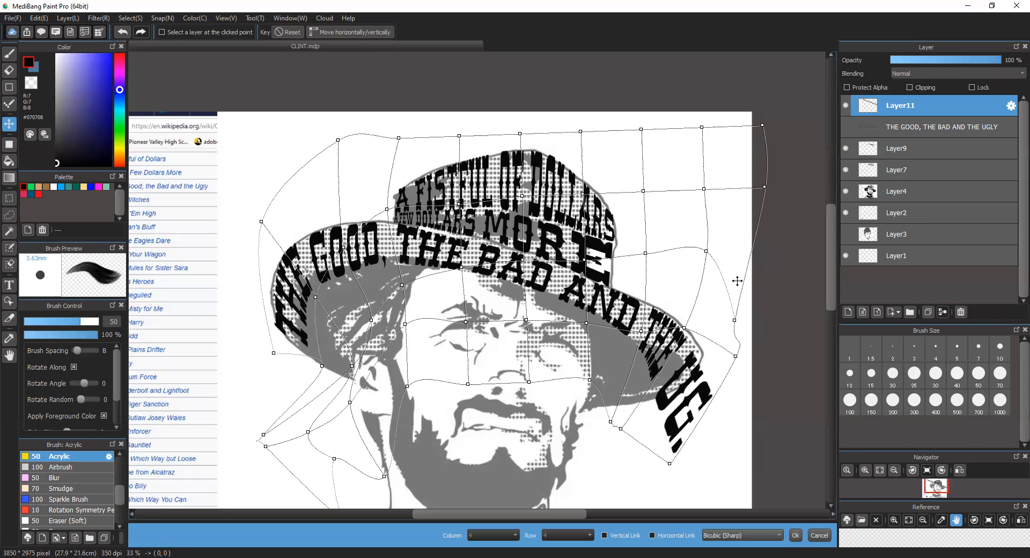
left_click_drag(705, 252, 697, 289)
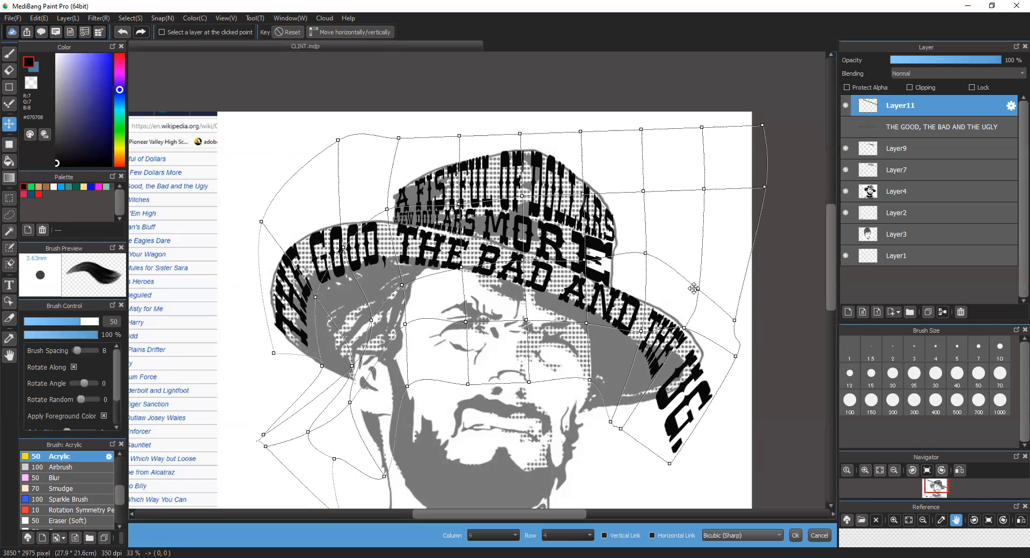
- Compress the mesh around "UGLY" by pulling its edge and bottom points up and inward to the brim's right tip
left_click_drag(737, 355, 718, 362)
left_click_drag(669, 462, 619, 378)
left_click_drag(620, 430, 625, 400)
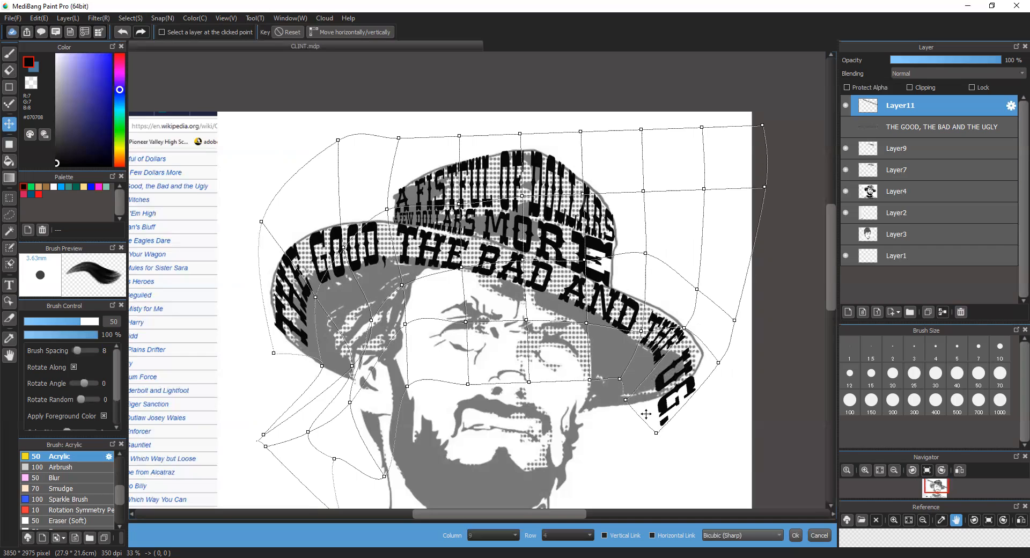
left_click_drag(655, 432, 649, 400)
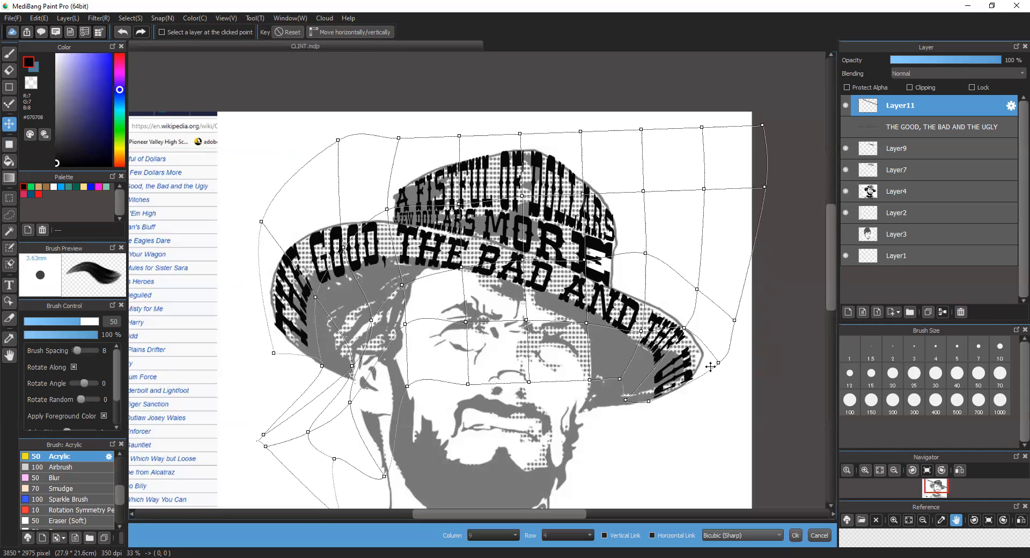
- Fine-tune the mesh points around the final "THE UGLY" and above "GOOD," and realign the title with the brim outline
left_click_drag(640, 329, 629, 322)
left_click_drag(718, 363, 722, 352)
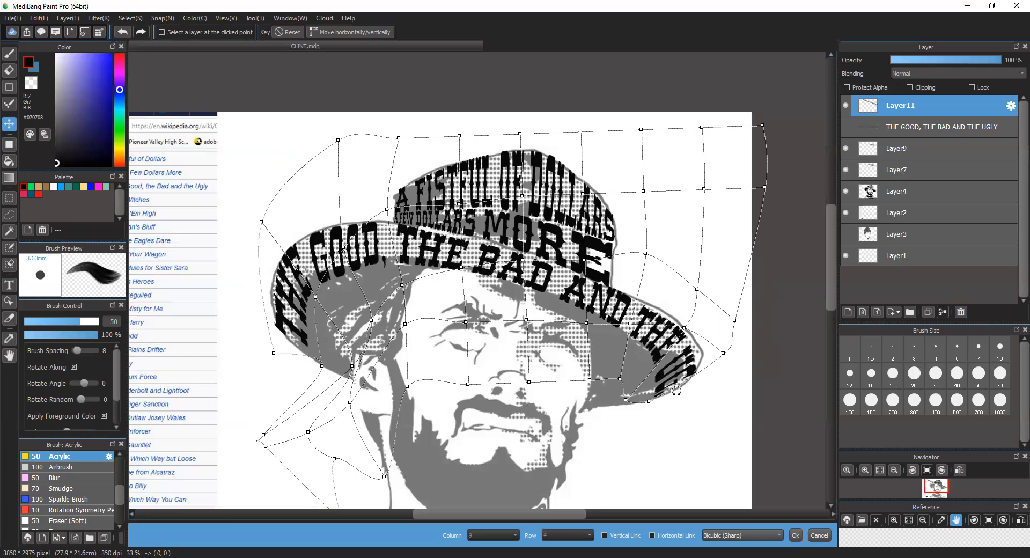
left_click_drag(628, 398, 631, 394)
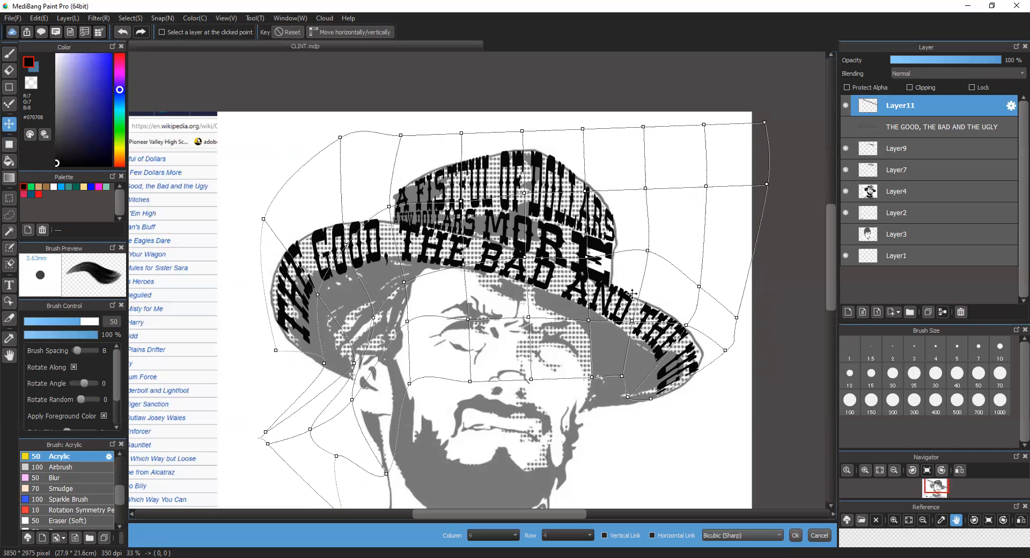
left_click_drag(631, 293, 617, 298)
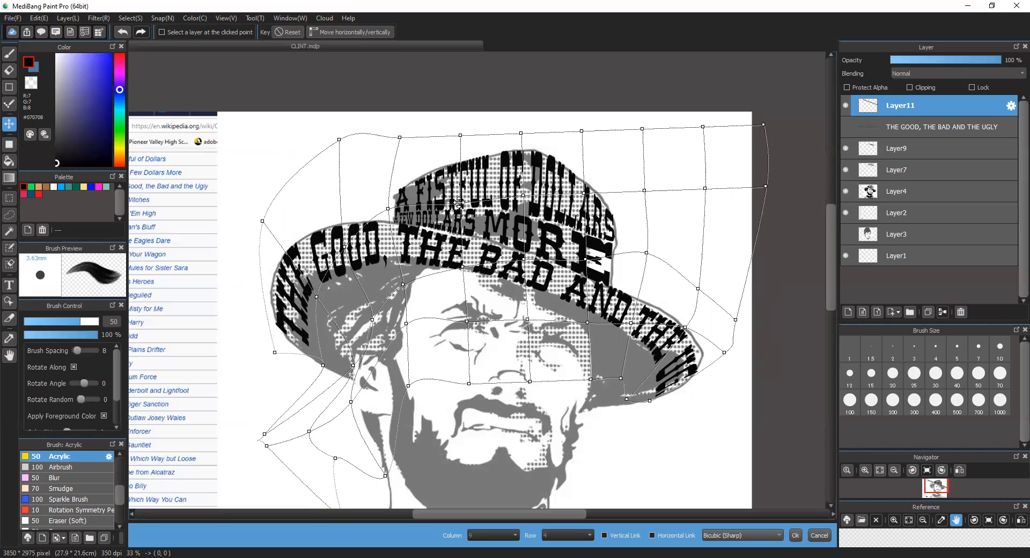
left_click_drag(388, 205, 387, 211)
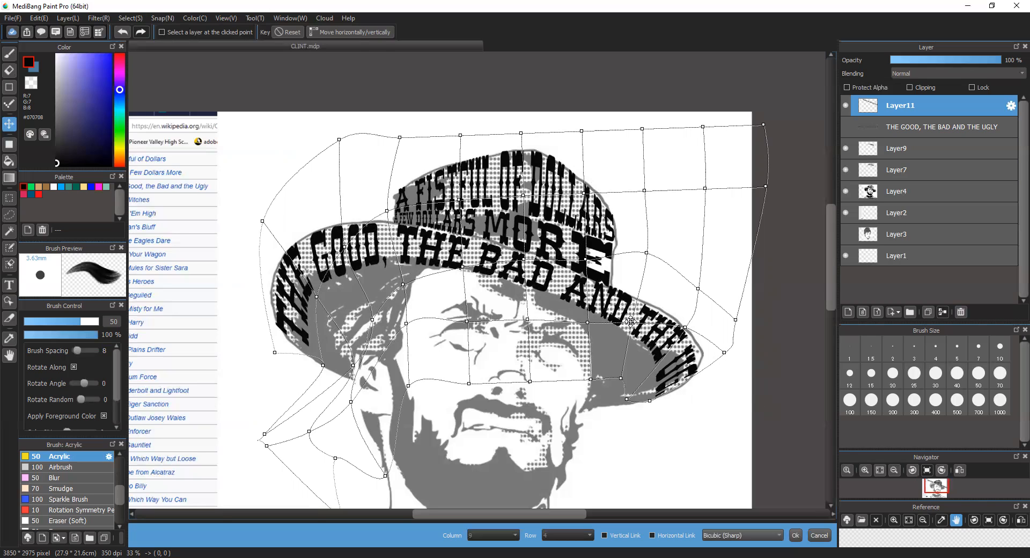
left_click_drag(630, 324, 684, 329)
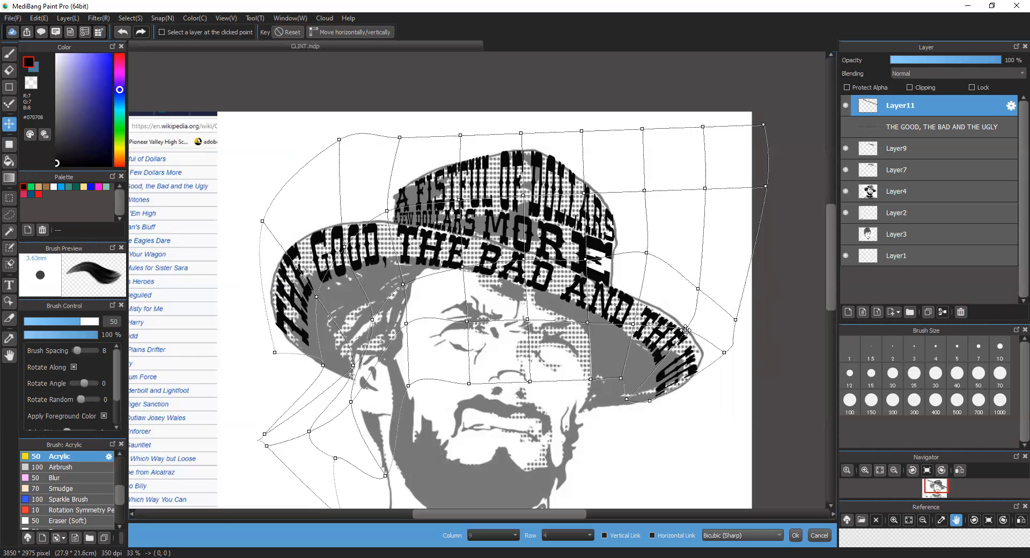
- Apply the mesh transform, and hide and show Layer4 again to check the warped lettering without the portrait
left_click(796, 535)
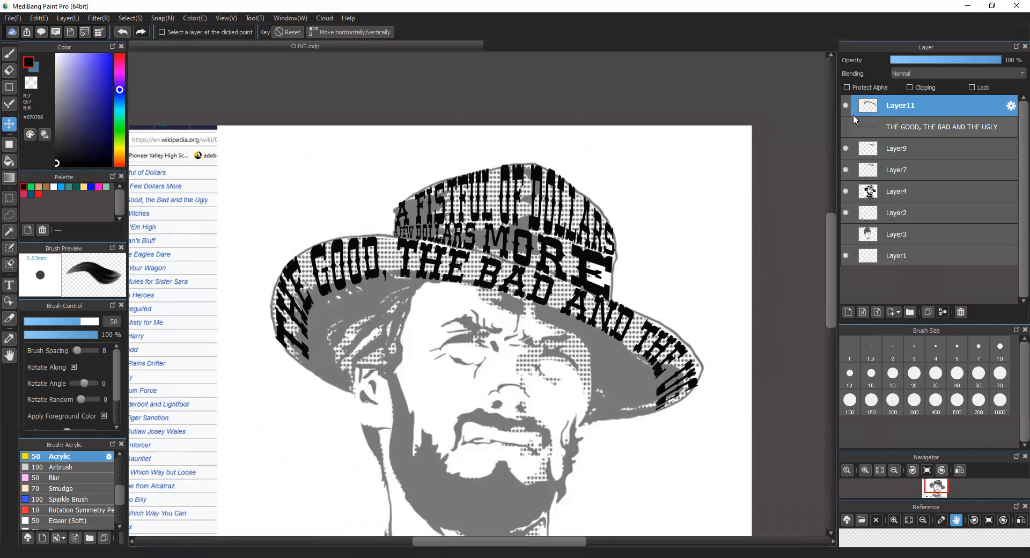
left_click(846, 189)
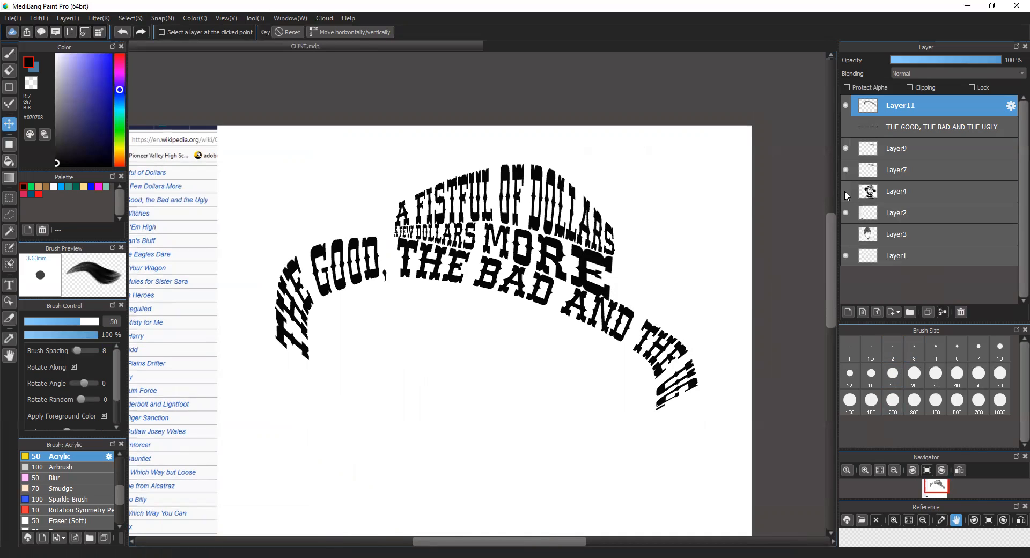
left_click(845, 191)
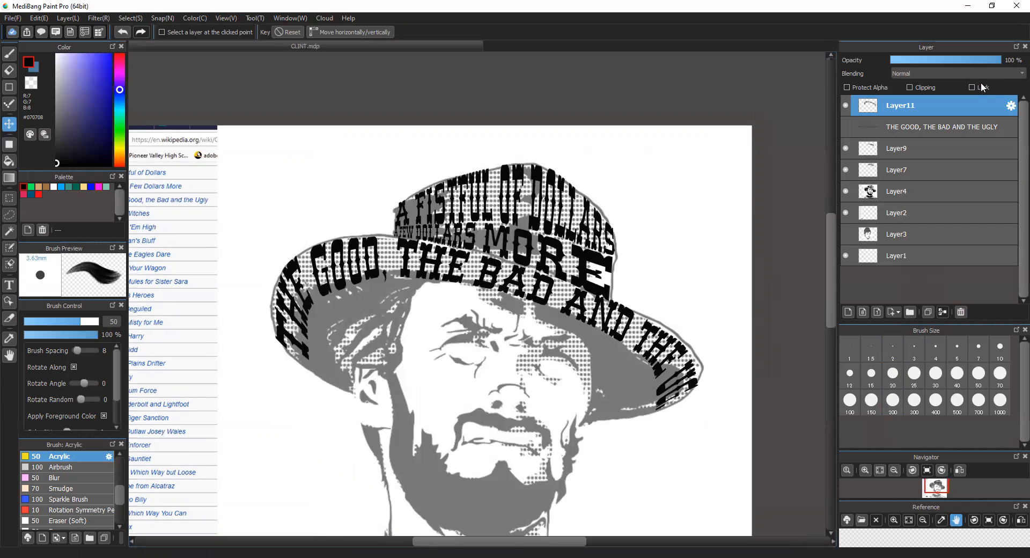